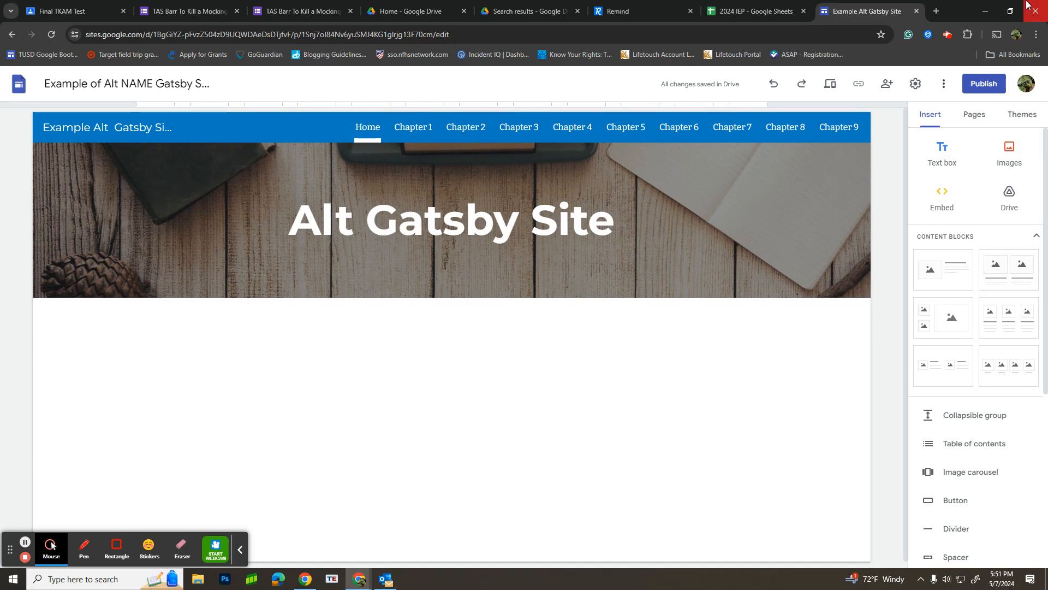
Step: Add the content block with one image beside a heading and text to the Chapter 1 page
click(973, 116)
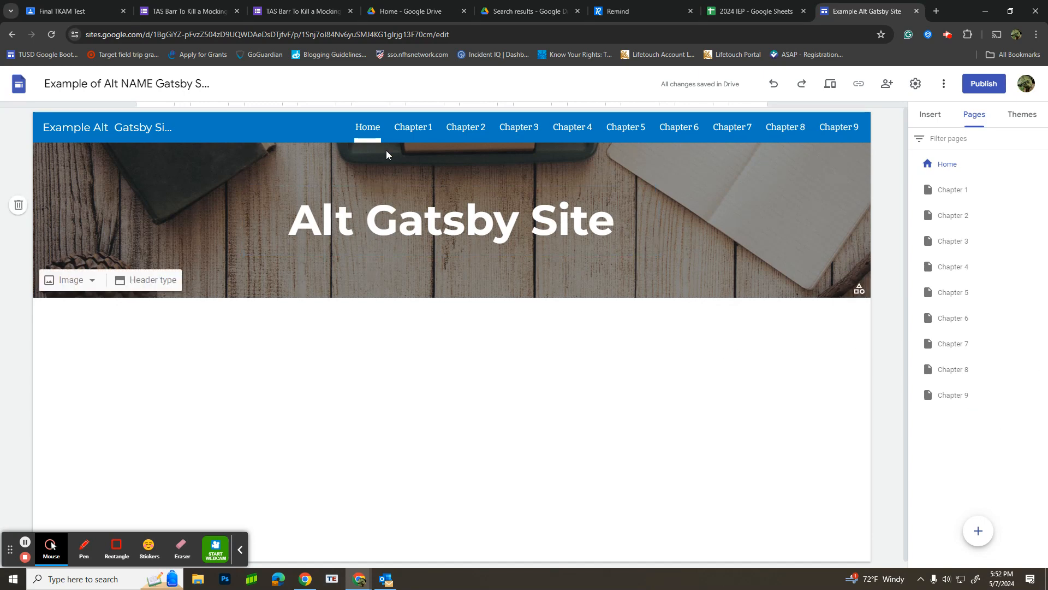
click(411, 129)
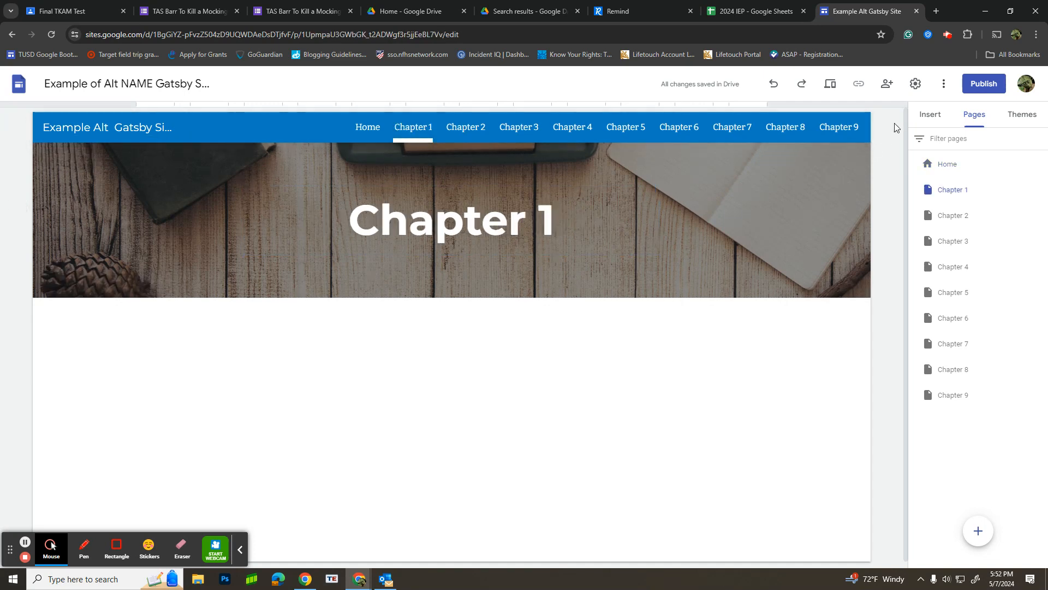
click(923, 116)
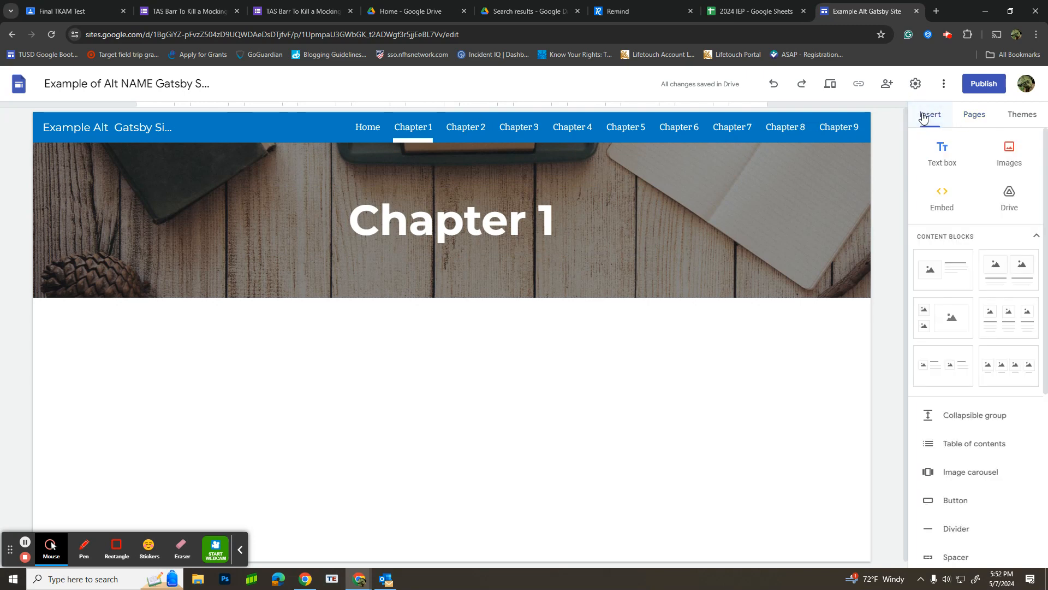
click(954, 265)
drag(954, 265, 478, 413)
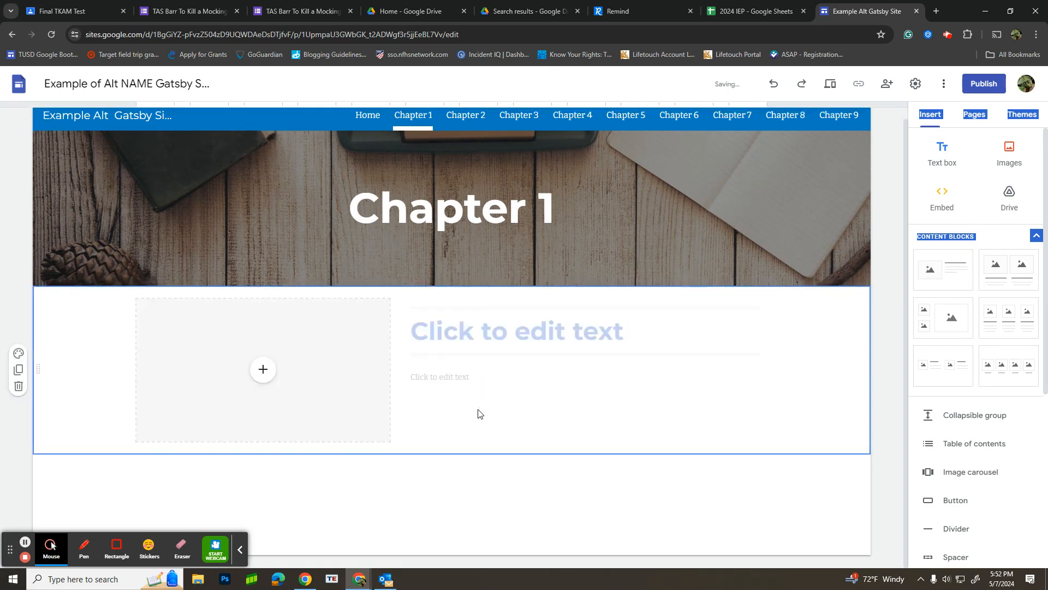
Step: Add the same single-image-with-text content block to each of the Chapter 2, 3, 4 and 5 pages
click(467, 114)
drag(952, 267, 475, 407)
click(518, 114)
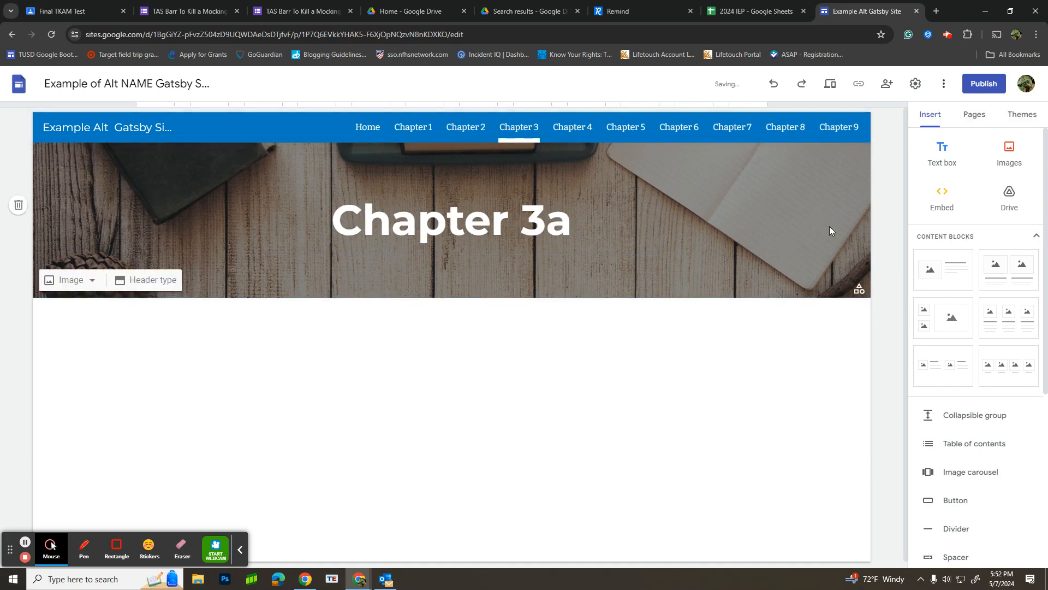
drag(949, 266, 489, 382)
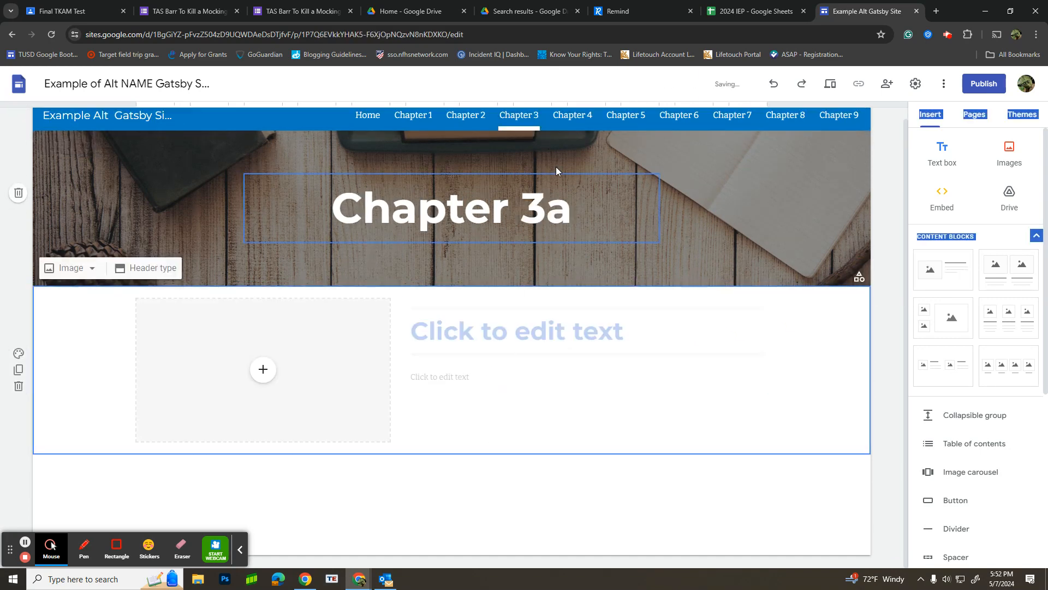
click(572, 114)
drag(949, 267, 486, 391)
click(626, 115)
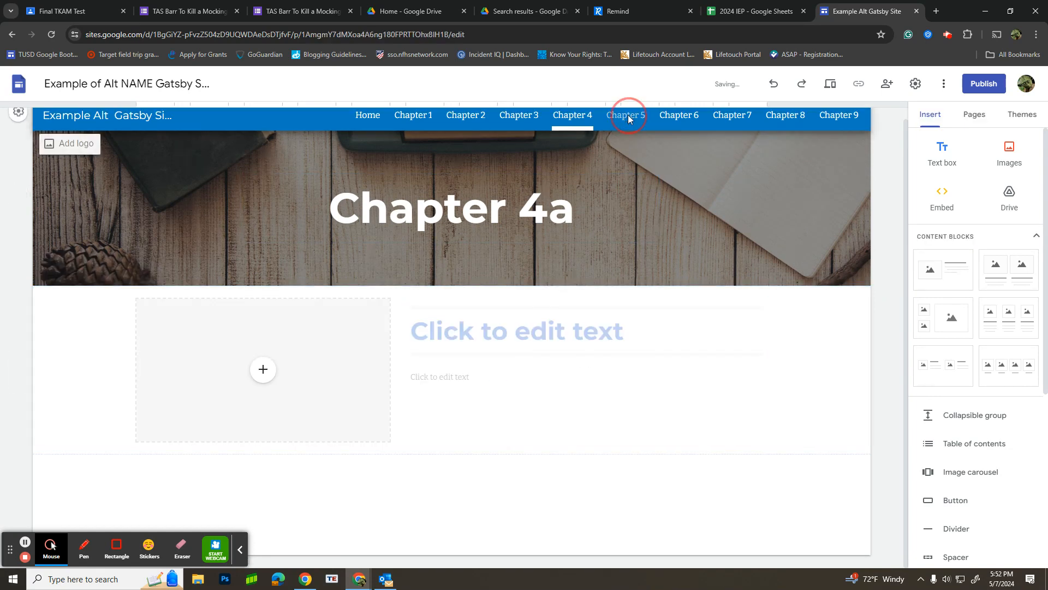
drag(954, 262, 445, 410)
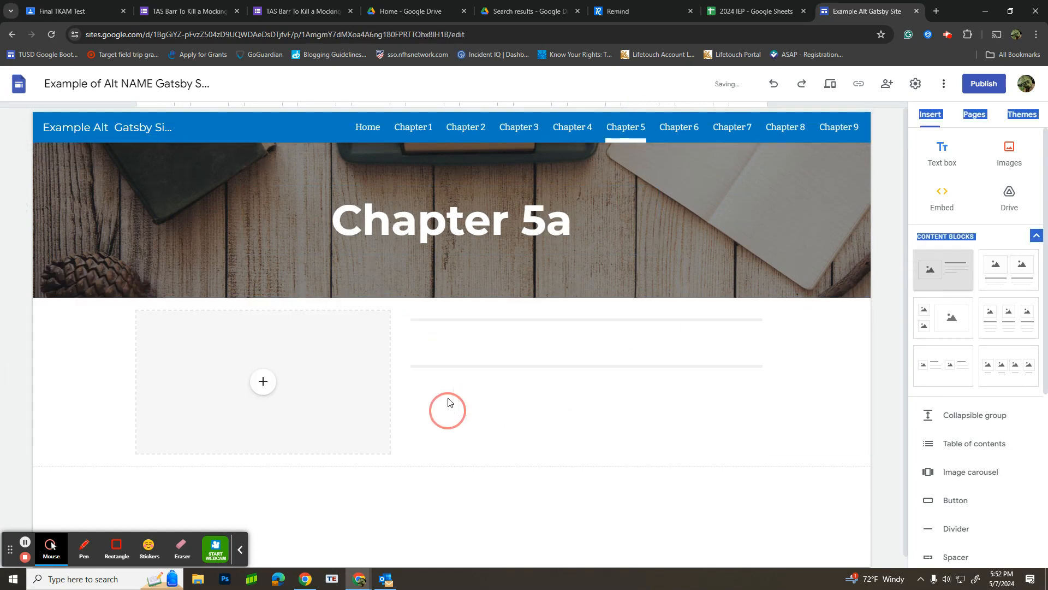
Step: Add the same single-image-with-text content block to each of the Chapter 6, 7, 8 and 9 pages
click(677, 117)
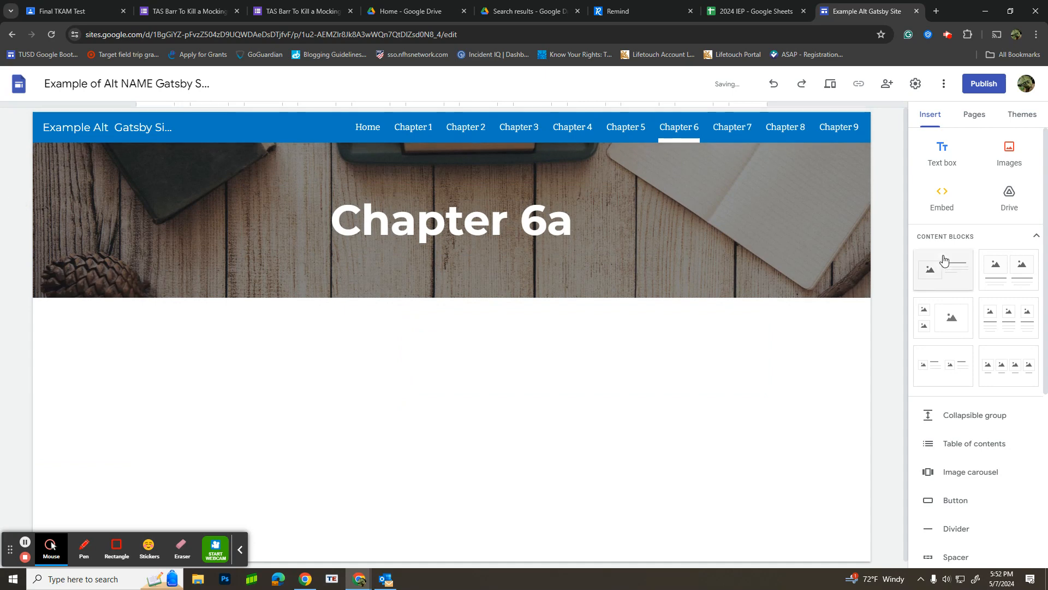
drag(943, 269, 503, 382)
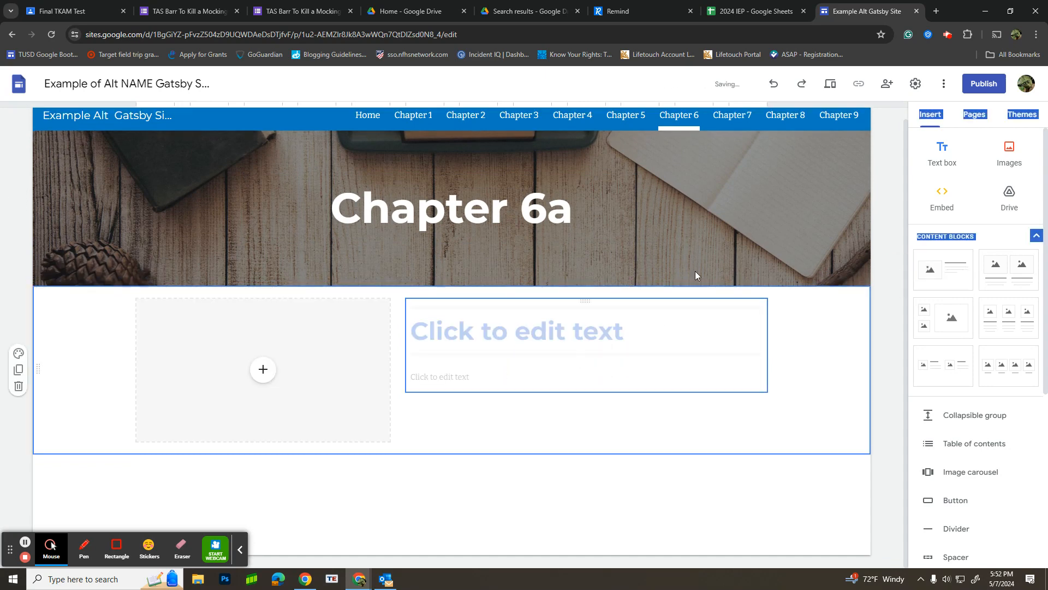
click(732, 127)
drag(960, 274, 498, 425)
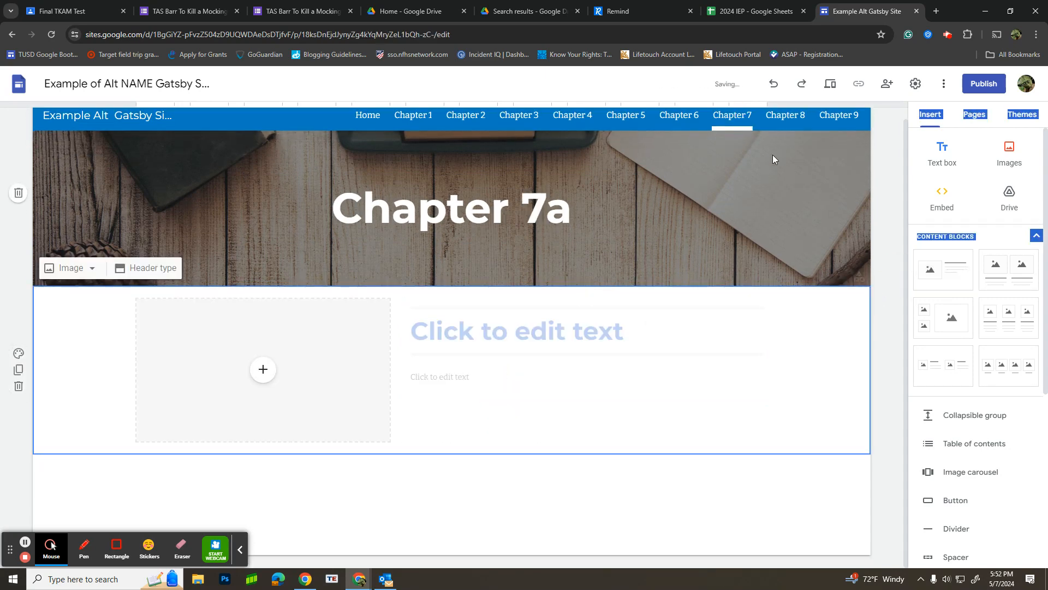
click(785, 116)
drag(954, 271, 594, 385)
click(841, 119)
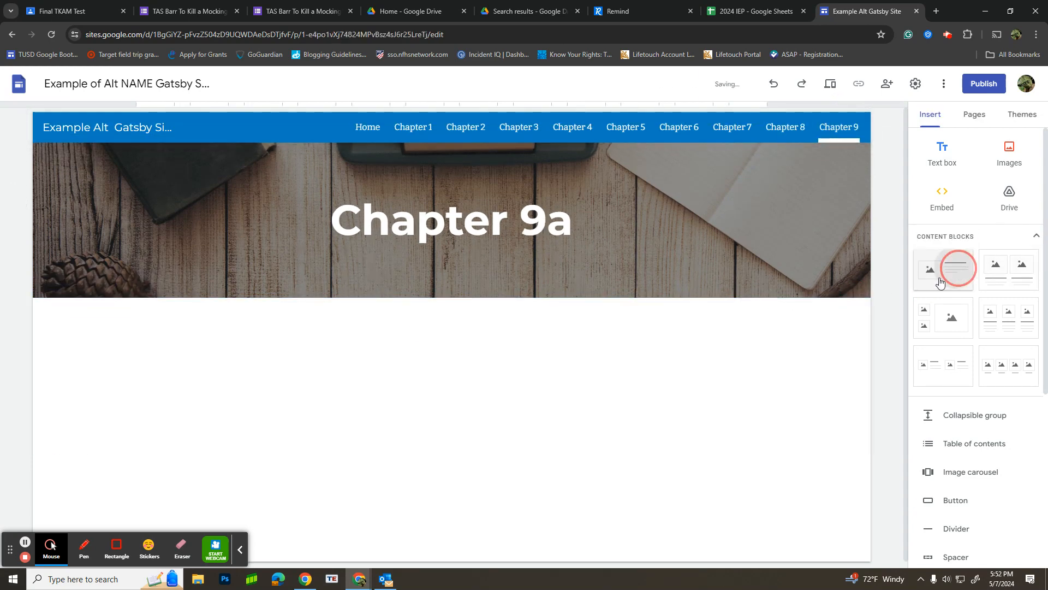
drag(955, 264, 541, 403)
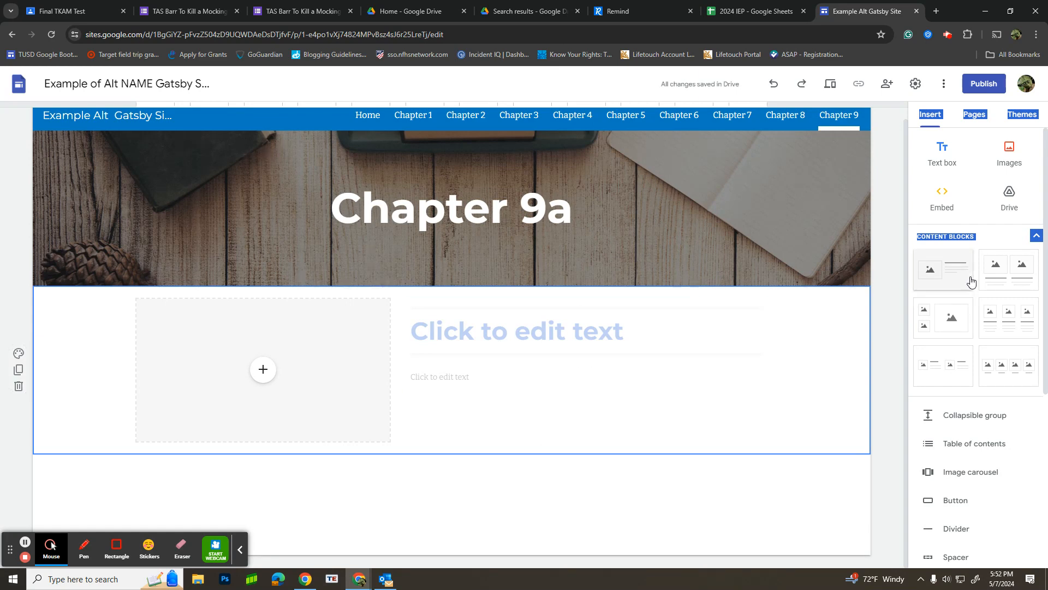
Step: Return to the site's Chapter 1 page, switch to the Discussion Notes document and review its topics by chapter
click(407, 115)
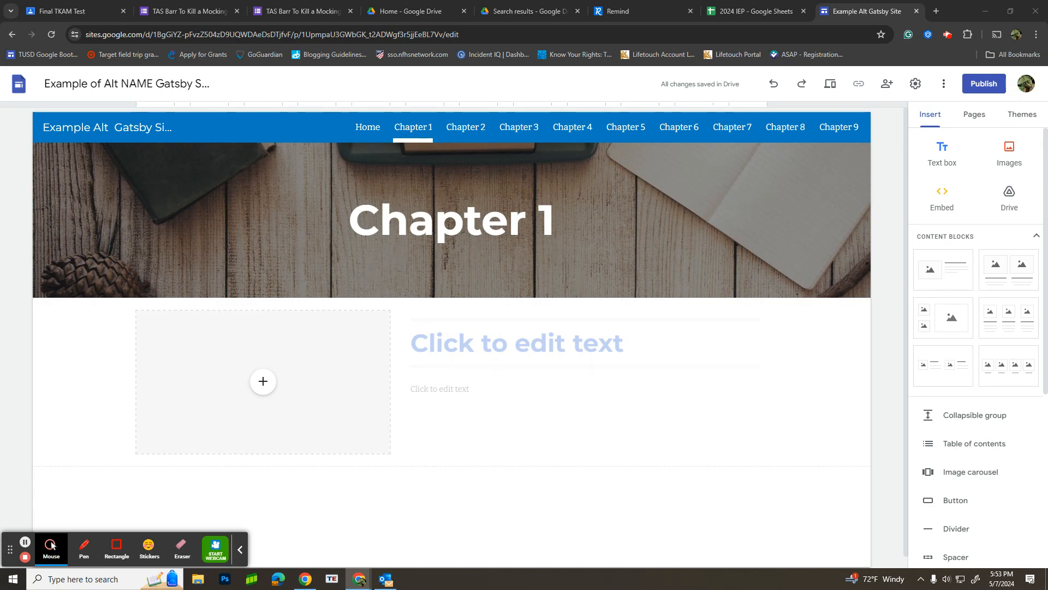
drag(628, 589, 883, 5)
scroll(615, 358, down, 3)
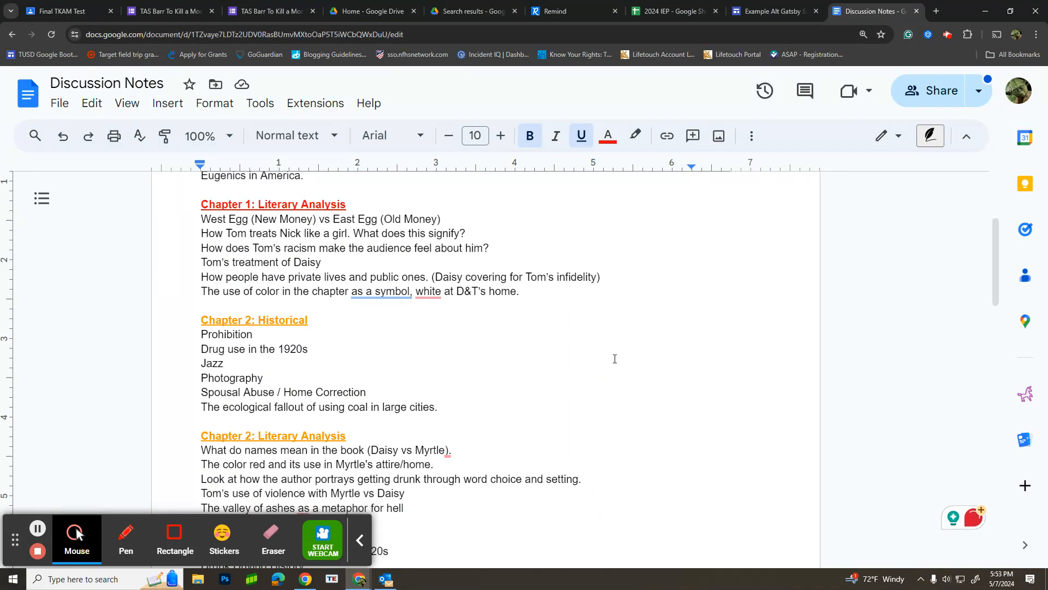
scroll(615, 358, down, 2)
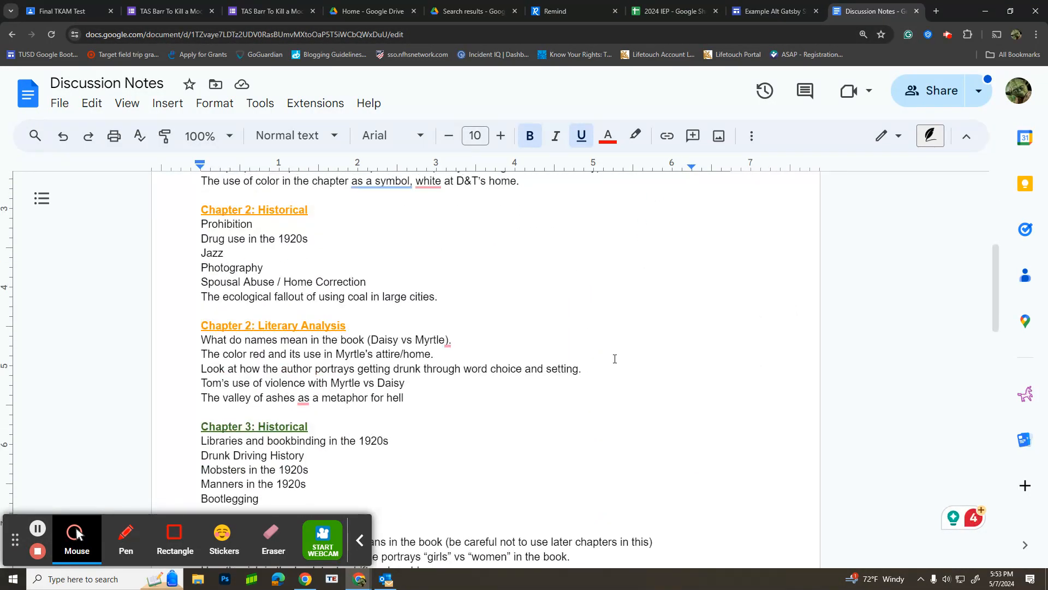
scroll(615, 359, down, 9)
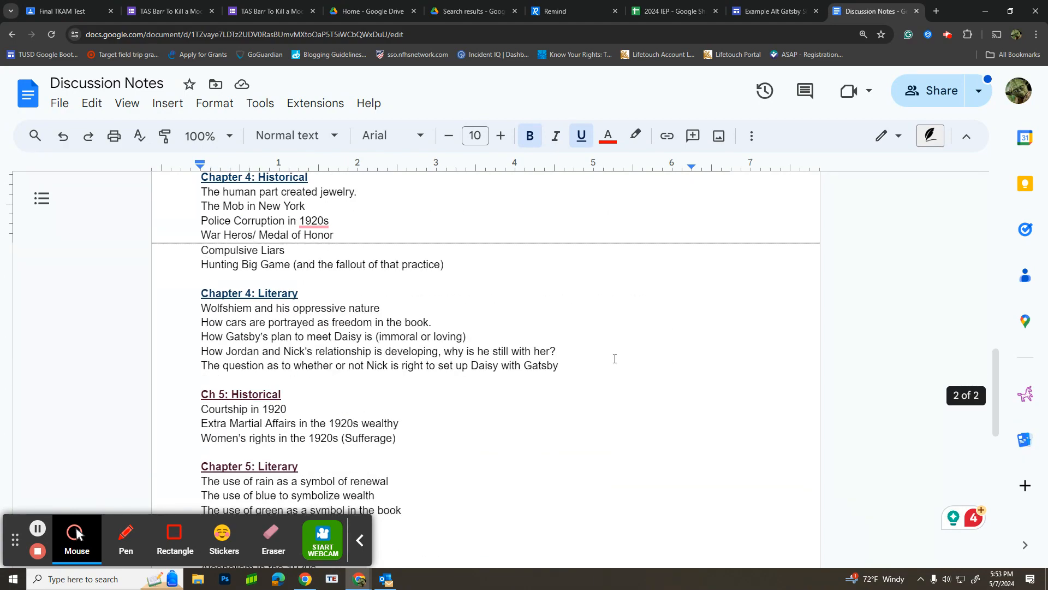
scroll(614, 359, down, 3)
scroll(615, 359, up, 13)
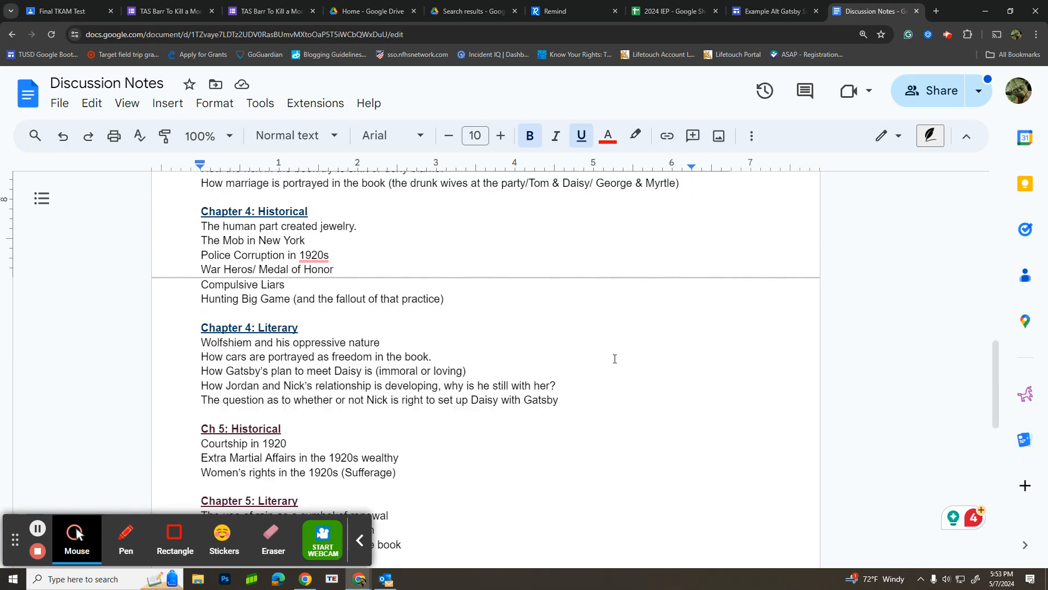
scroll(614, 359, up, 1)
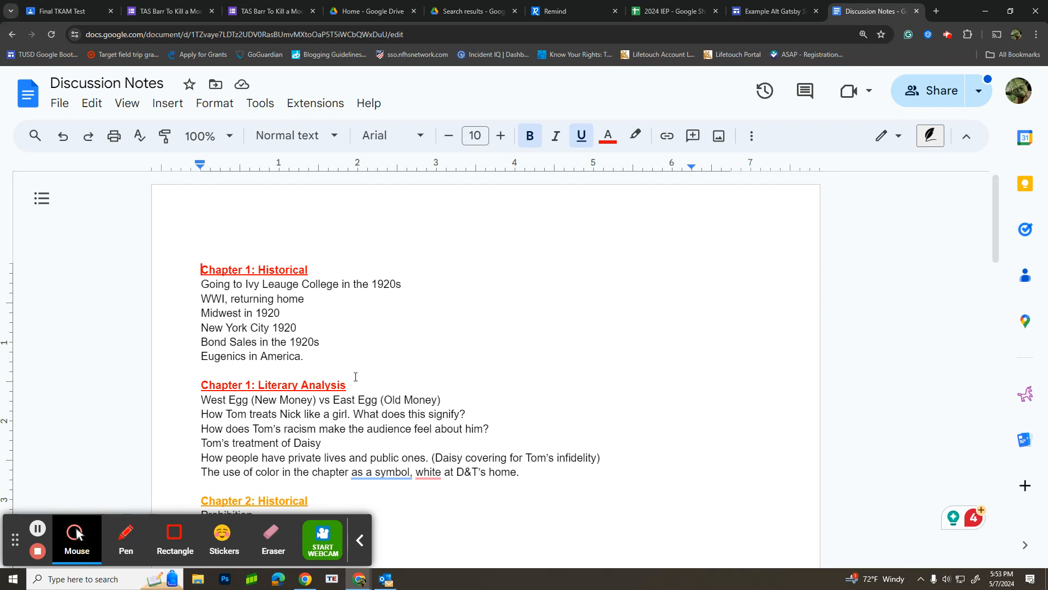
Step: Examine the Chapter 1 Historical and Literary Analysis topics, highlighting the line about the use of color as a symbol
drag(354, 382, 175, 386)
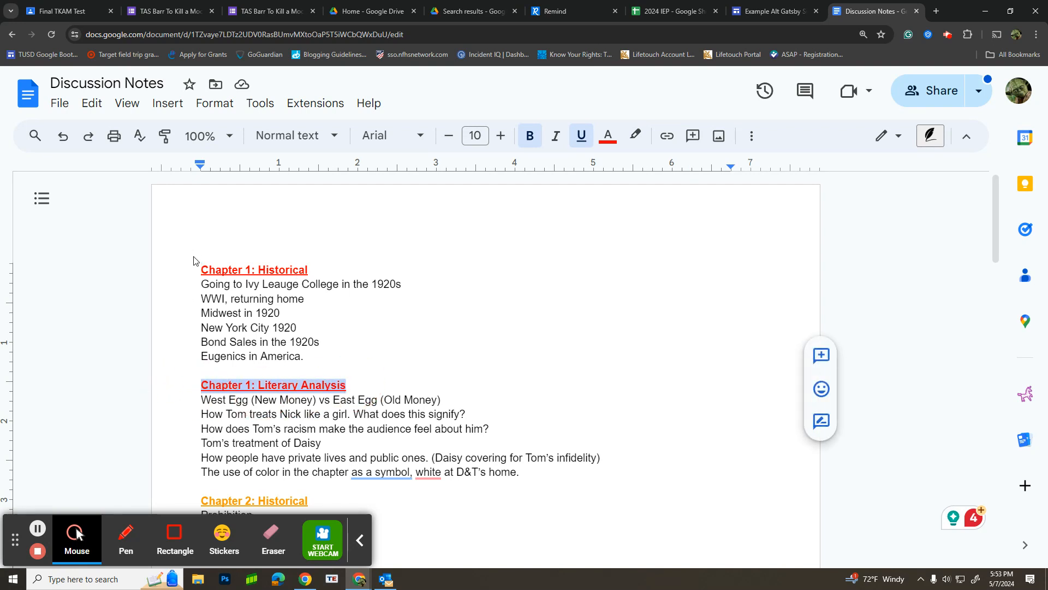
drag(197, 270, 320, 270)
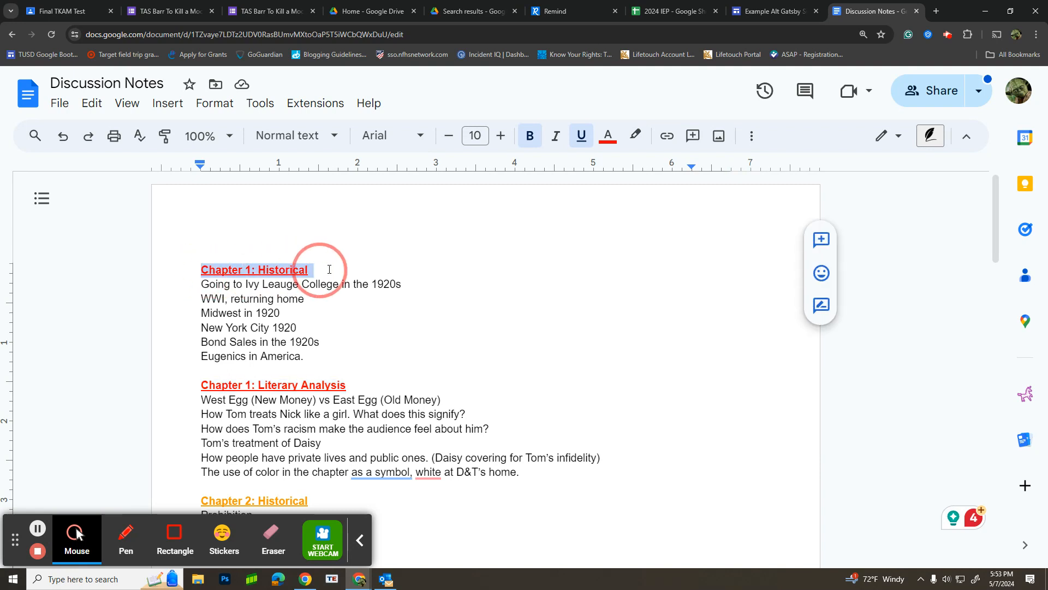
click(482, 371)
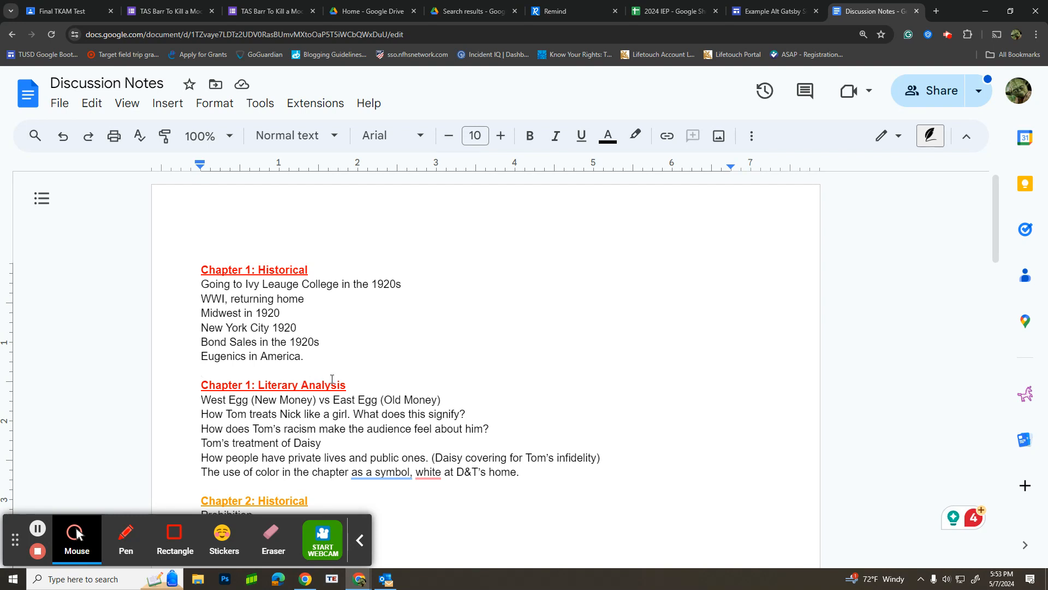
drag(201, 472, 513, 472)
right_click(511, 472)
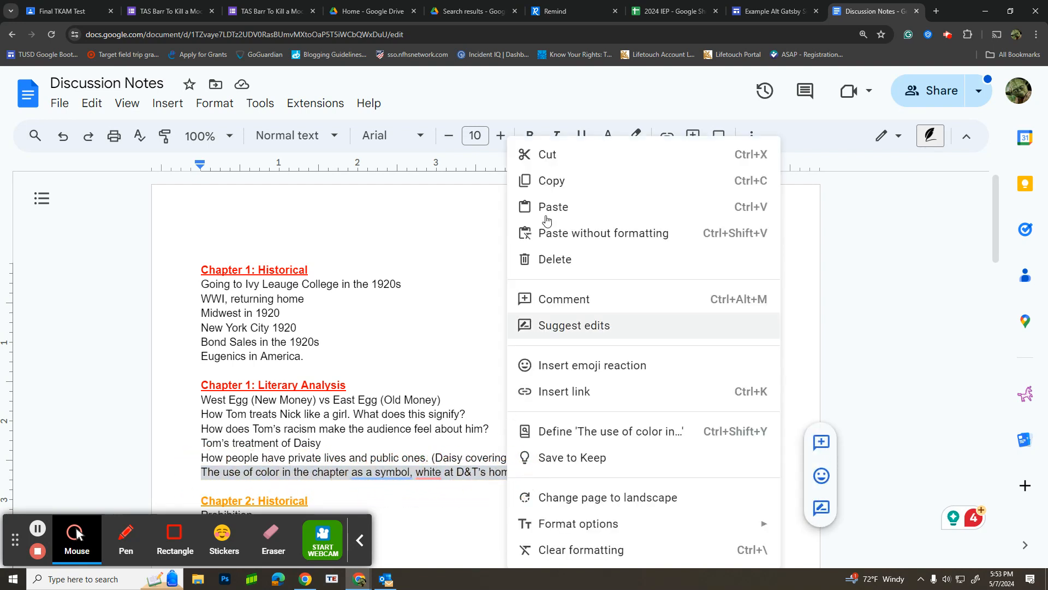
Step: Switch back to the Gatsby site and title the Chapter 1 content block "White as a Symbol"
click(785, 14)
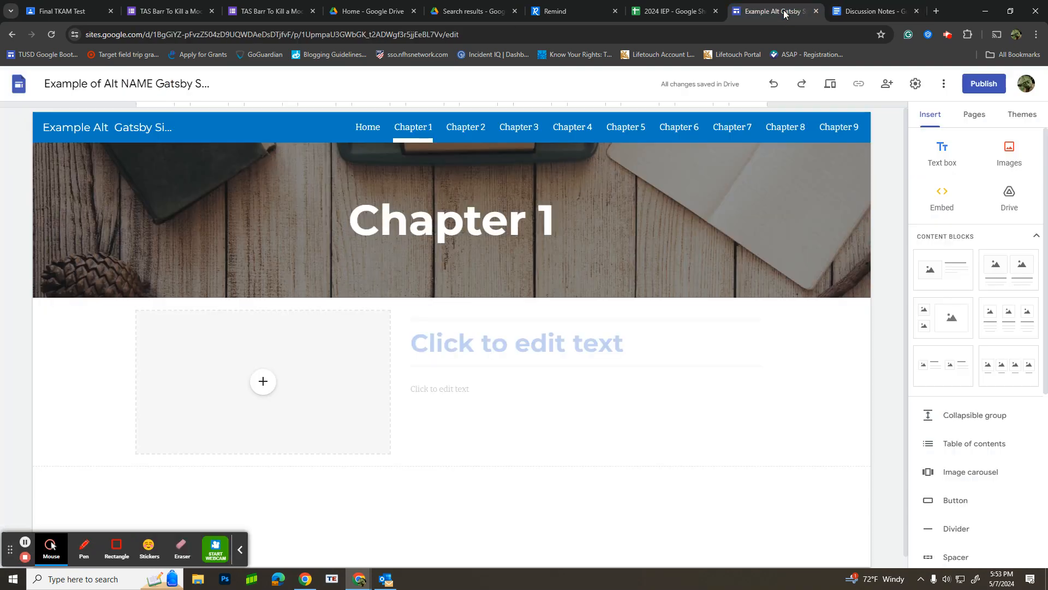
click(475, 334)
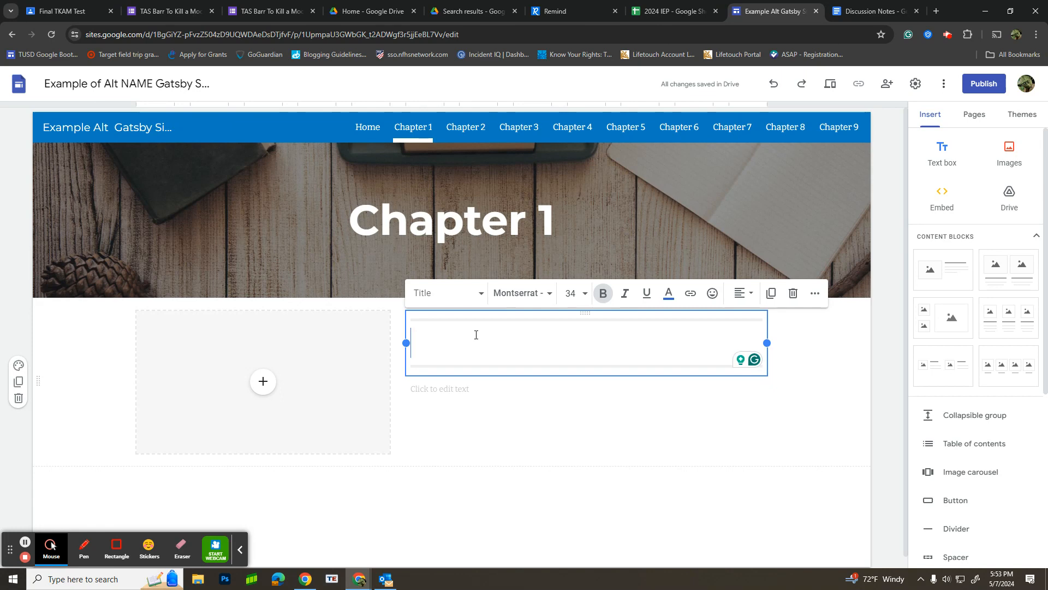
text(Whit)
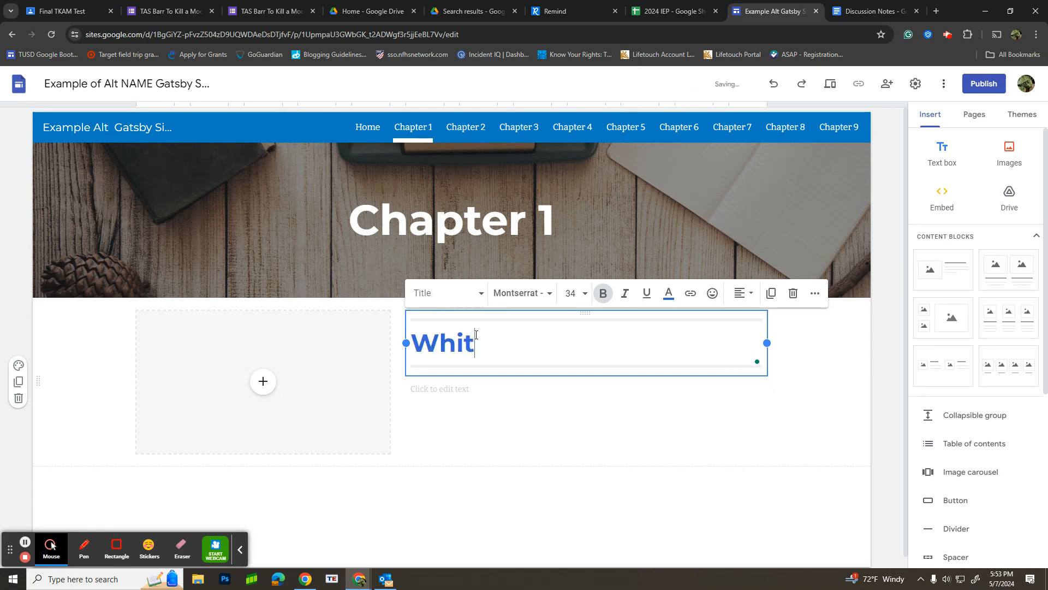
text(e a s a )
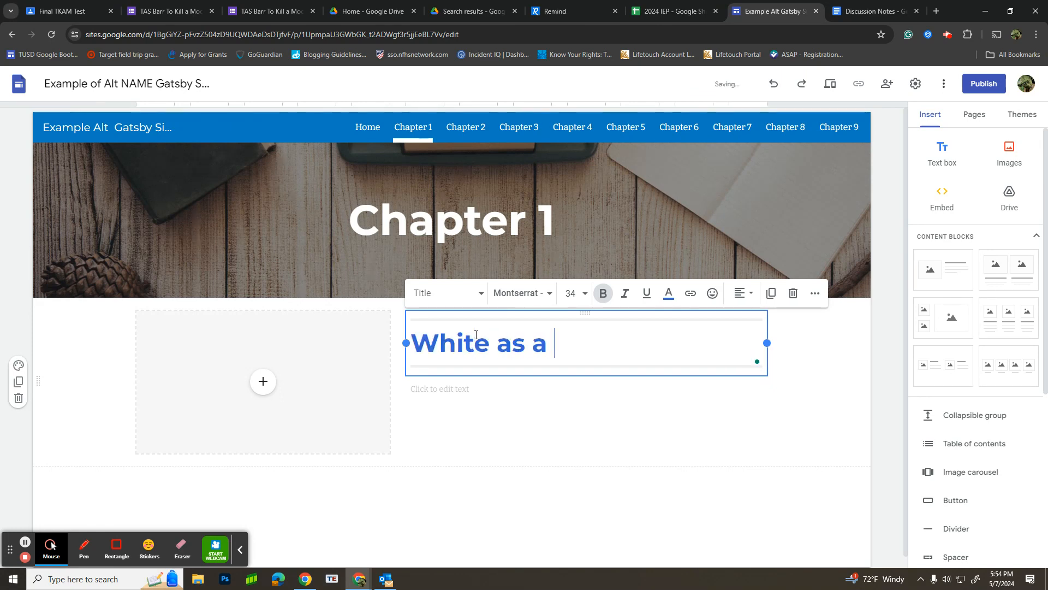
text(Symbol)
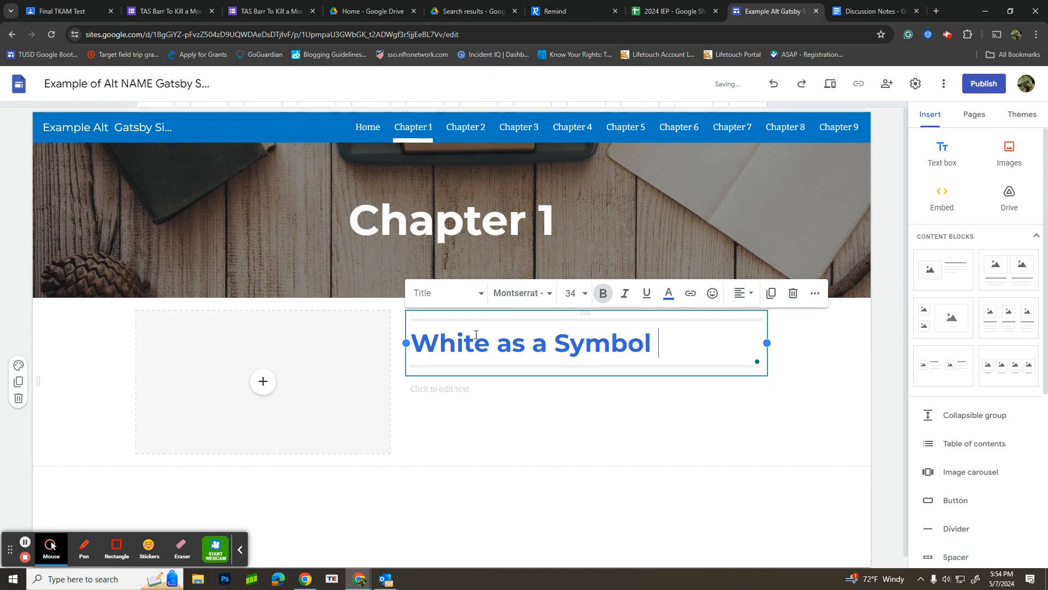
Step: Fill the Chapter 1 block's image placeholder with the lace curtain photo from a Google Images search for "White Curtain"
click(267, 383)
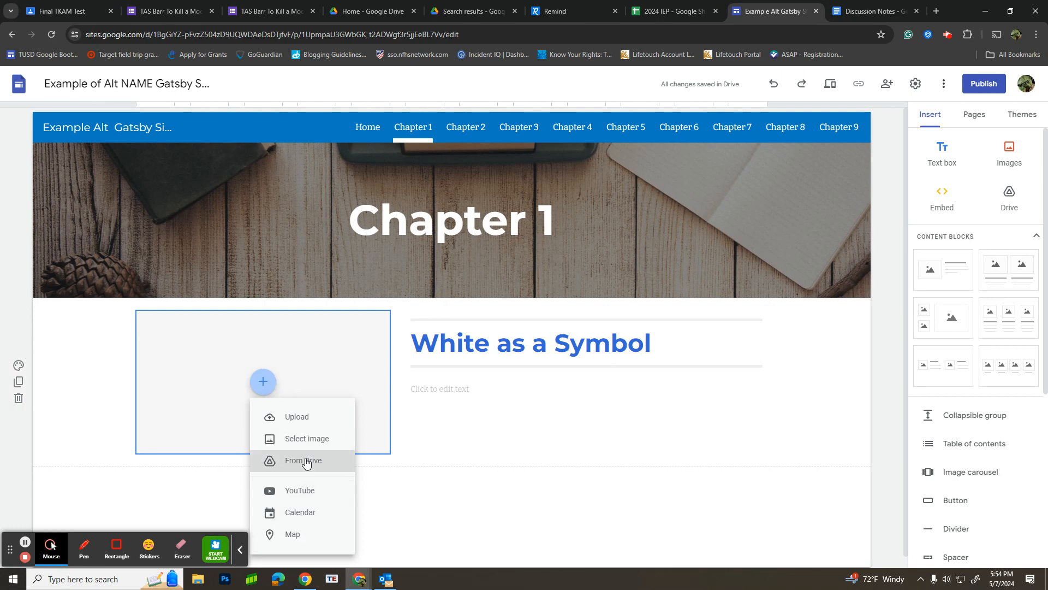
click(305, 441)
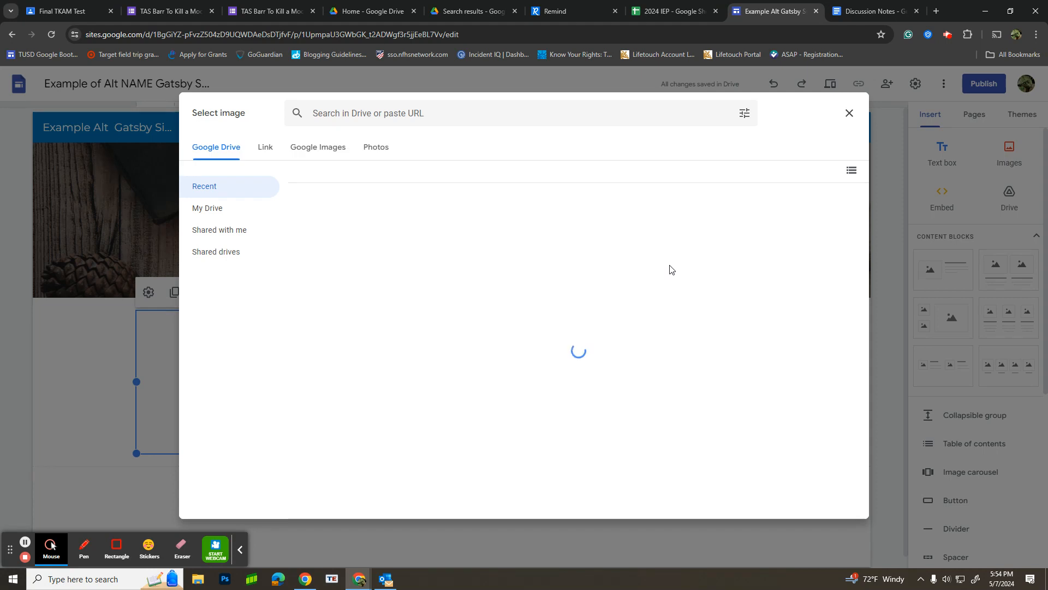
click(337, 153)
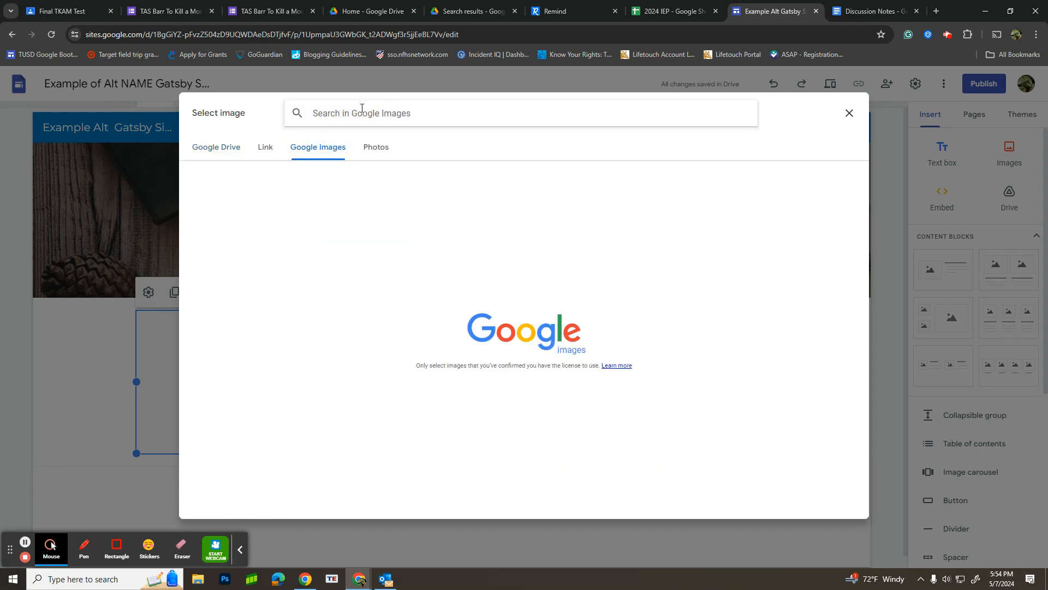
text(White Curtain)
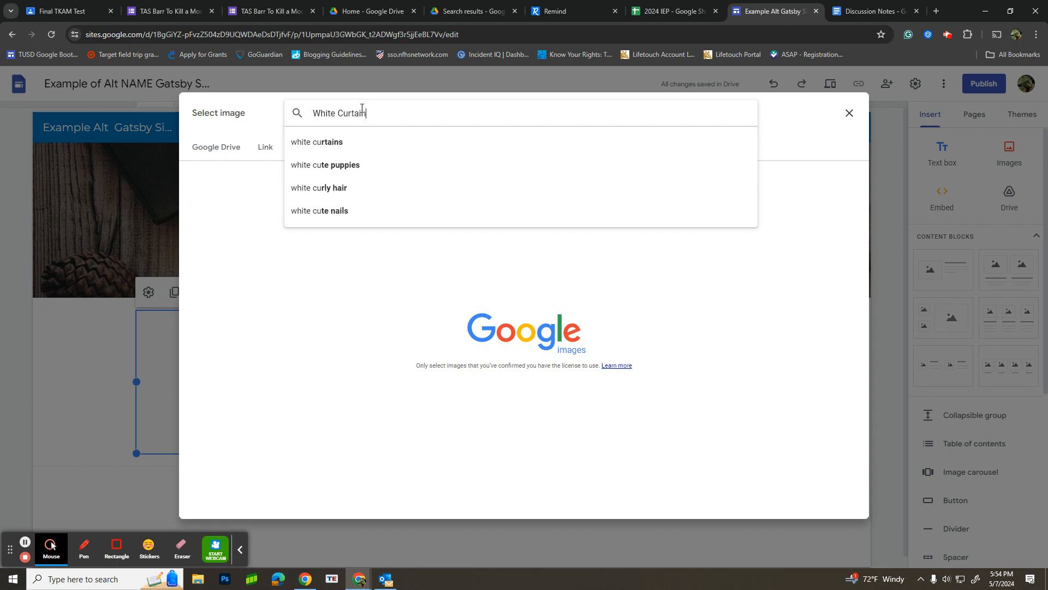
key(Return)
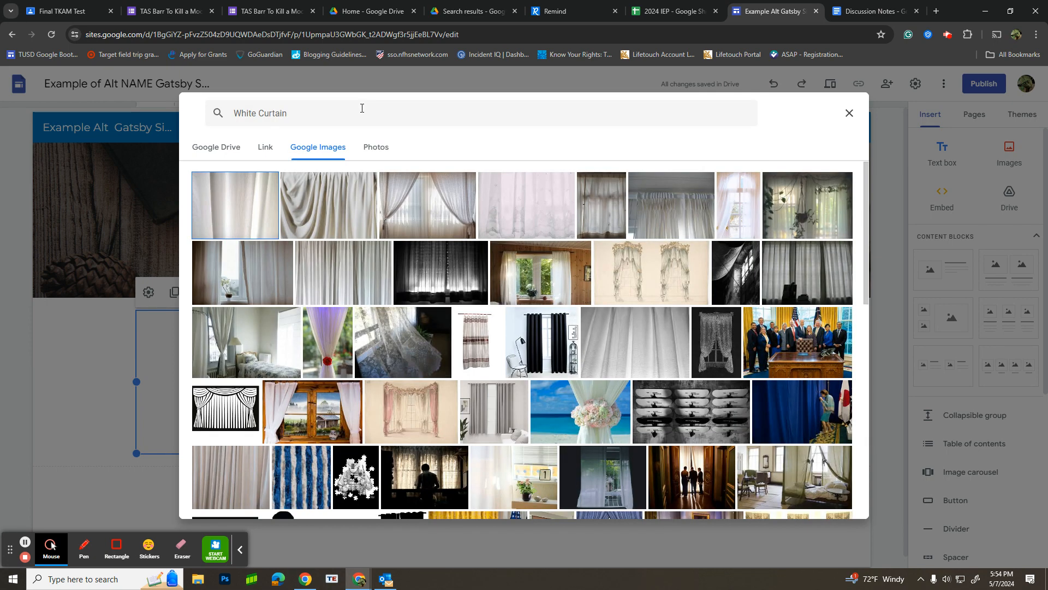
click(374, 328)
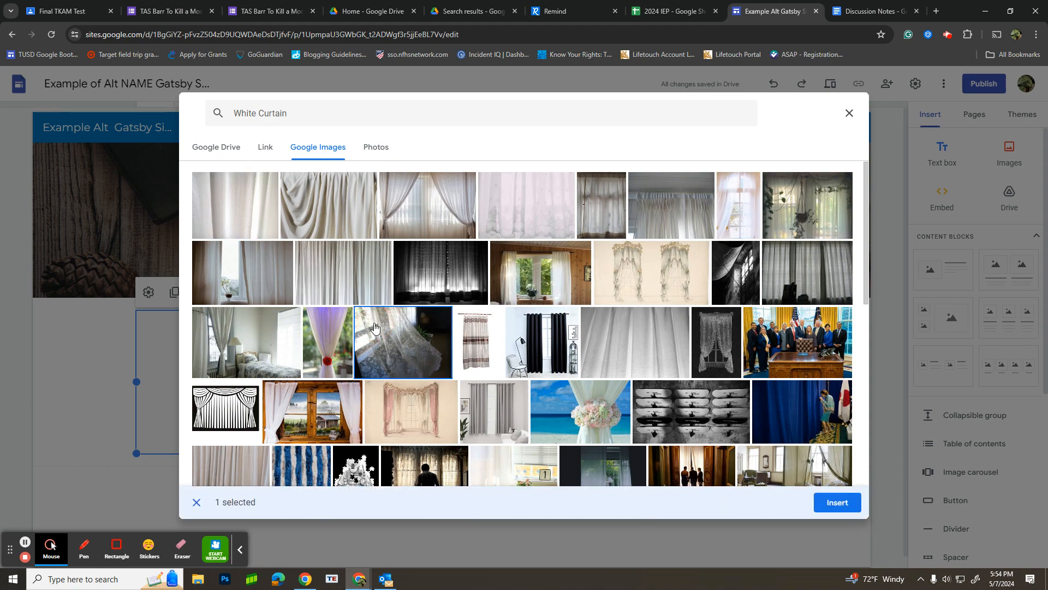
click(837, 502)
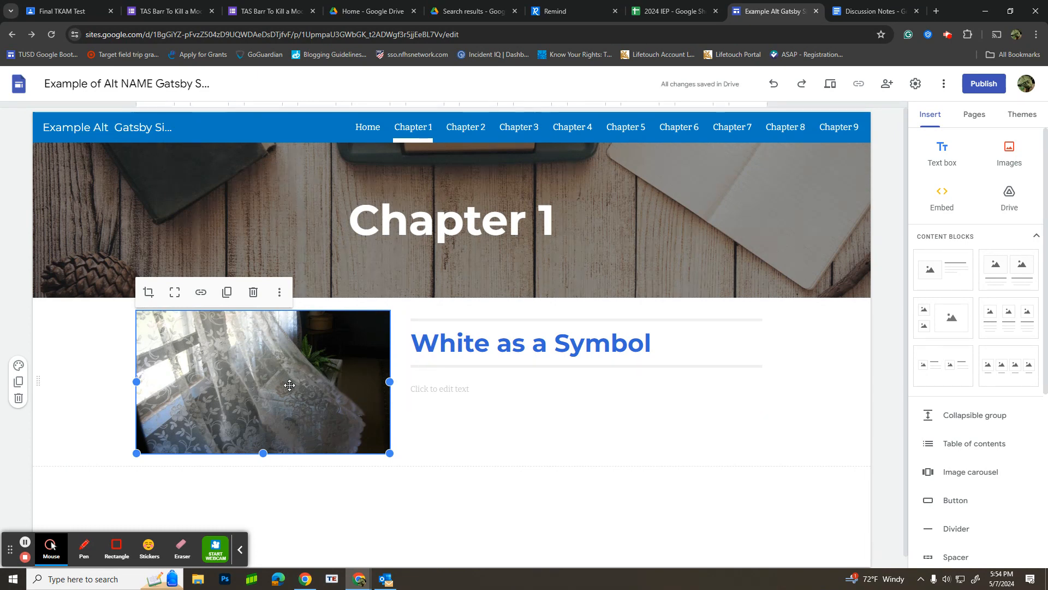
Step: Extend the Chapter 1 page's header title to read "Chapter 1: Literary Analysis"
click(551, 212)
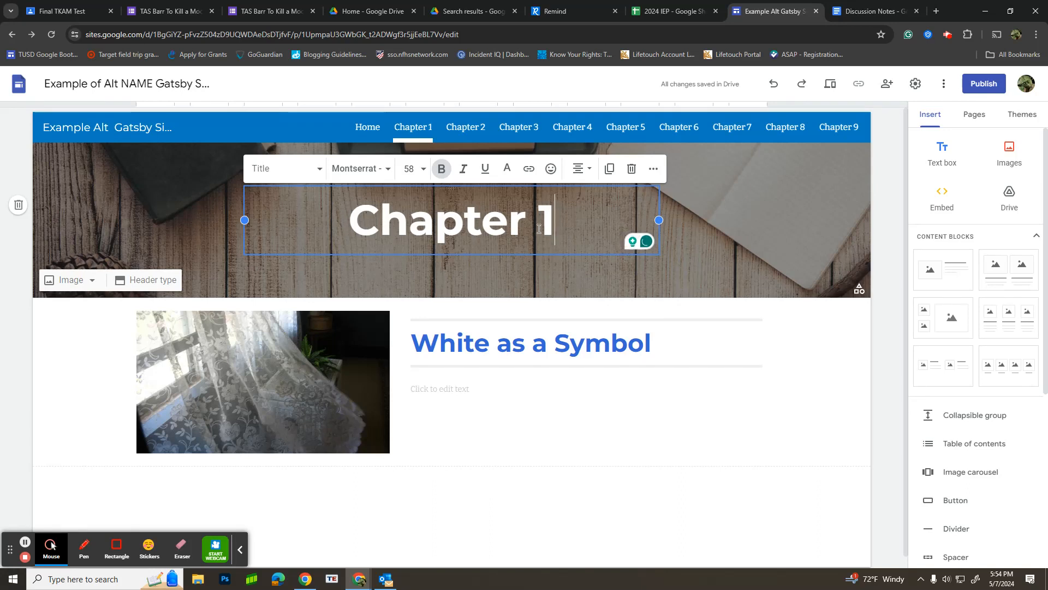
text(: Litera)
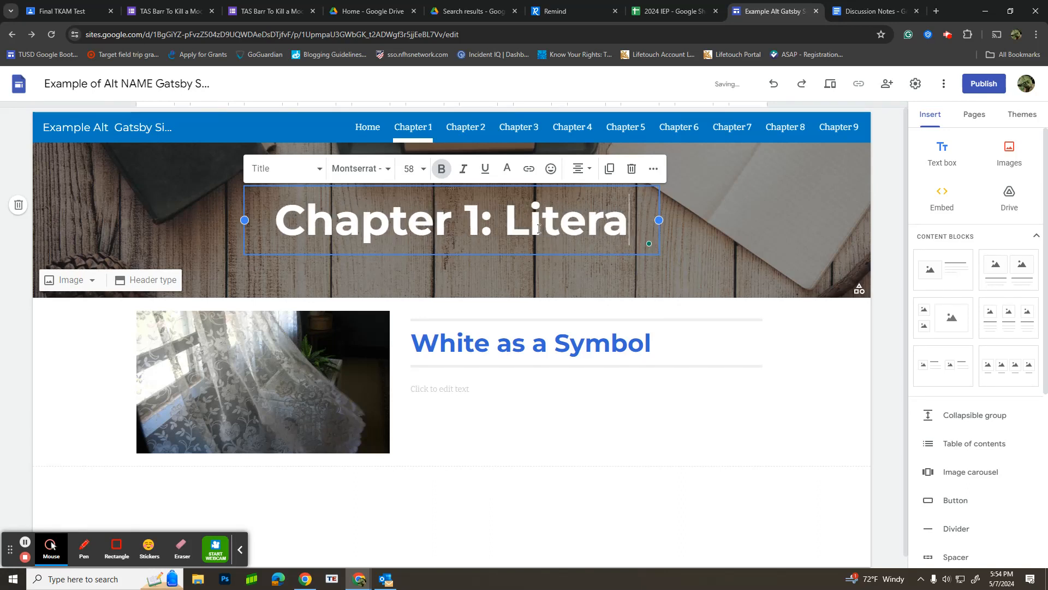
text(ry Anal)
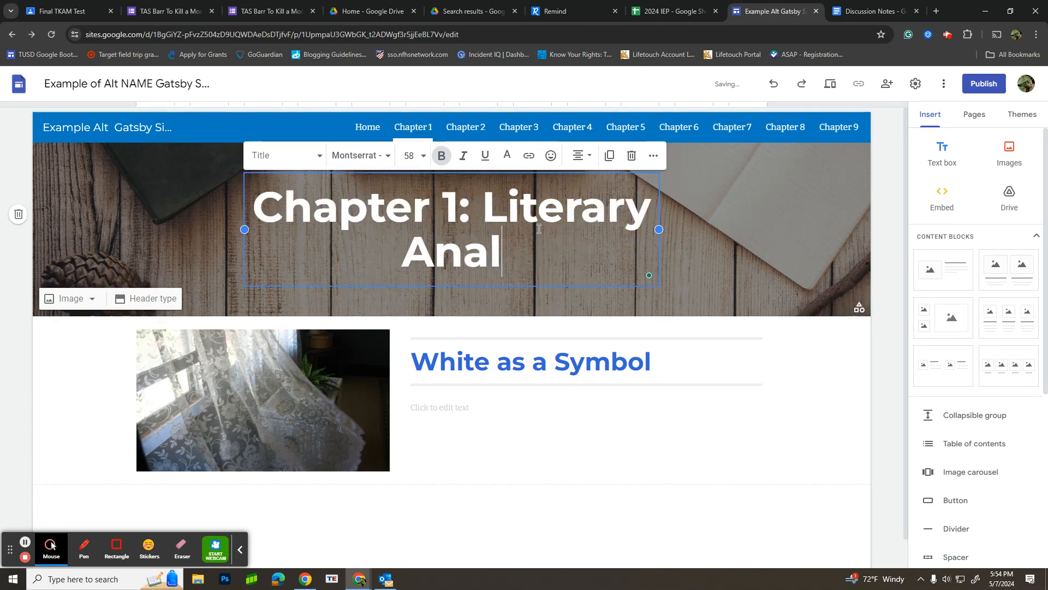
text(ysis)
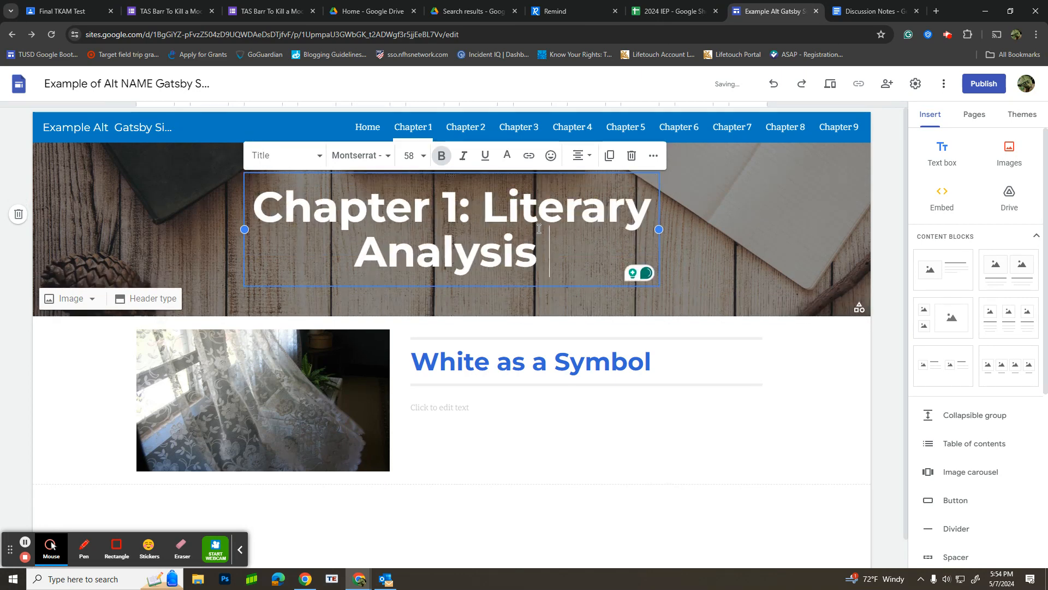
key(BackSpace)
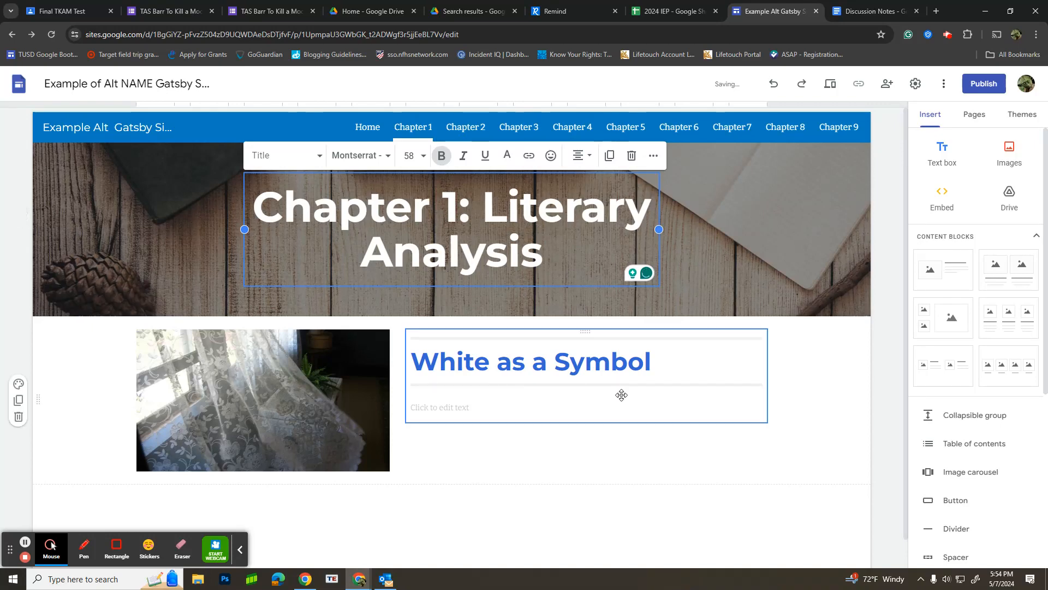
click(648, 464)
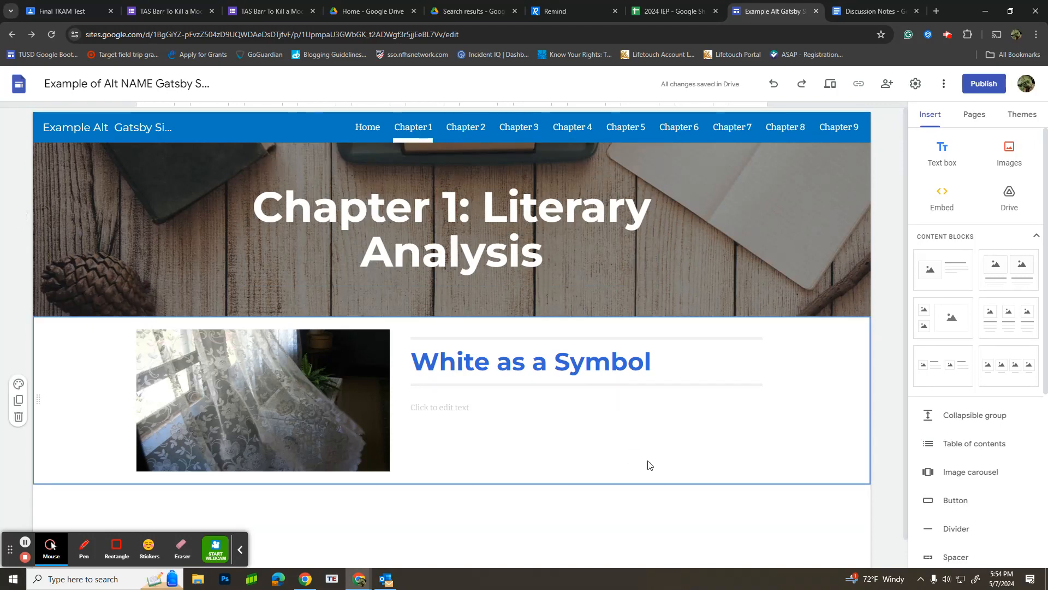
Step: Open the site's Chapter 2 page, switch to the Discussion Notes document and highlight the valley of ashes topic under Chapter 2: Literary Analysis
click(464, 128)
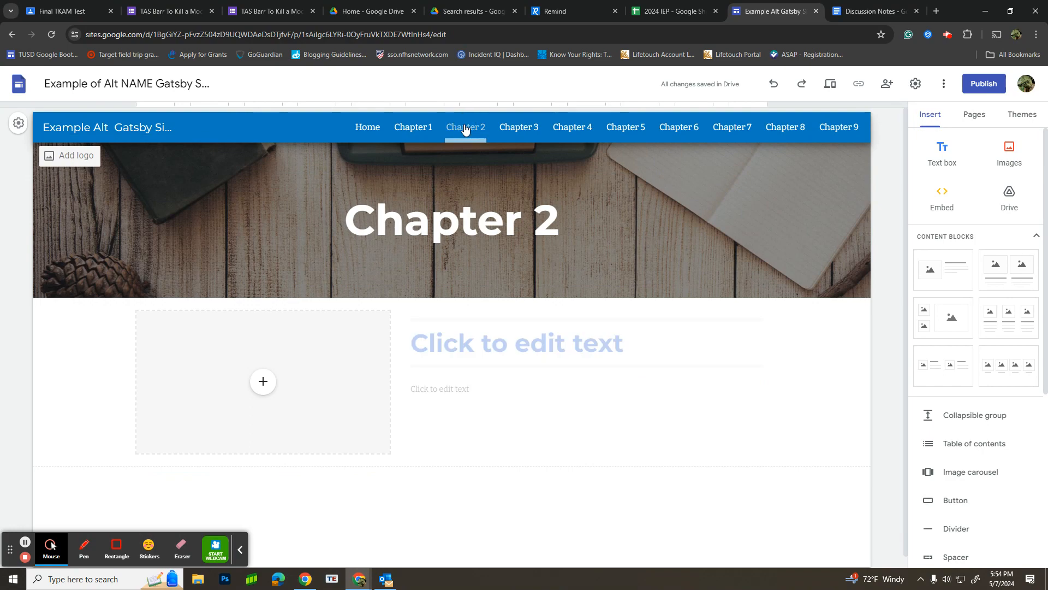
click(857, 12)
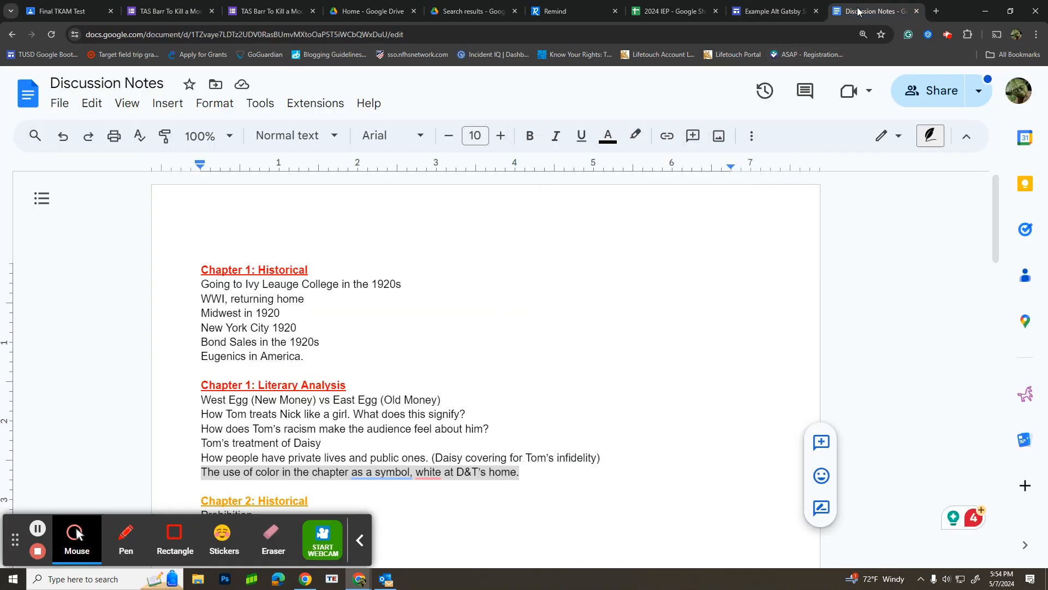
scroll(486, 396, down, 5)
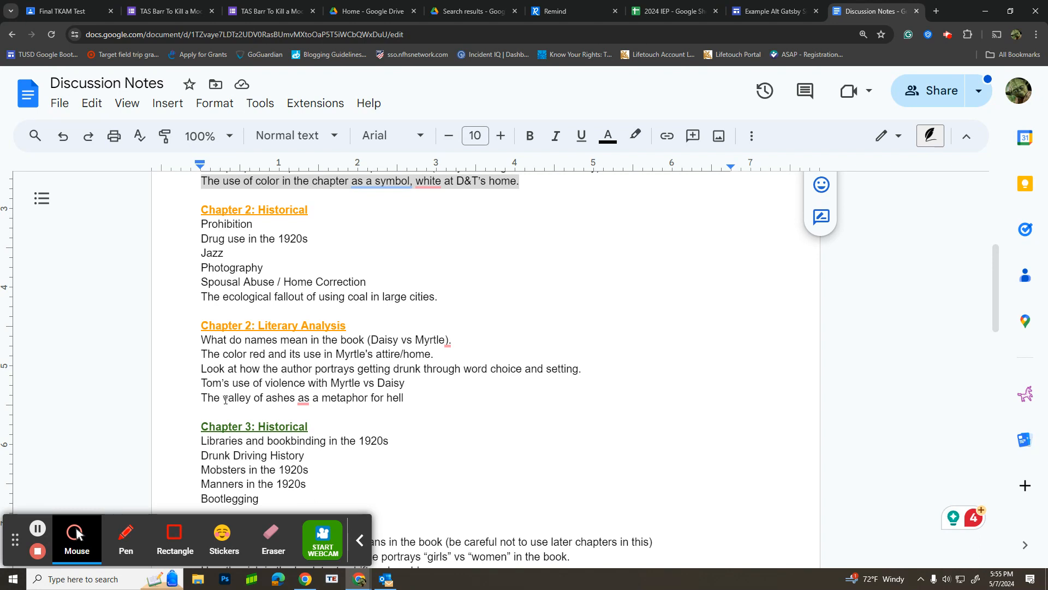
drag(204, 400, 402, 398)
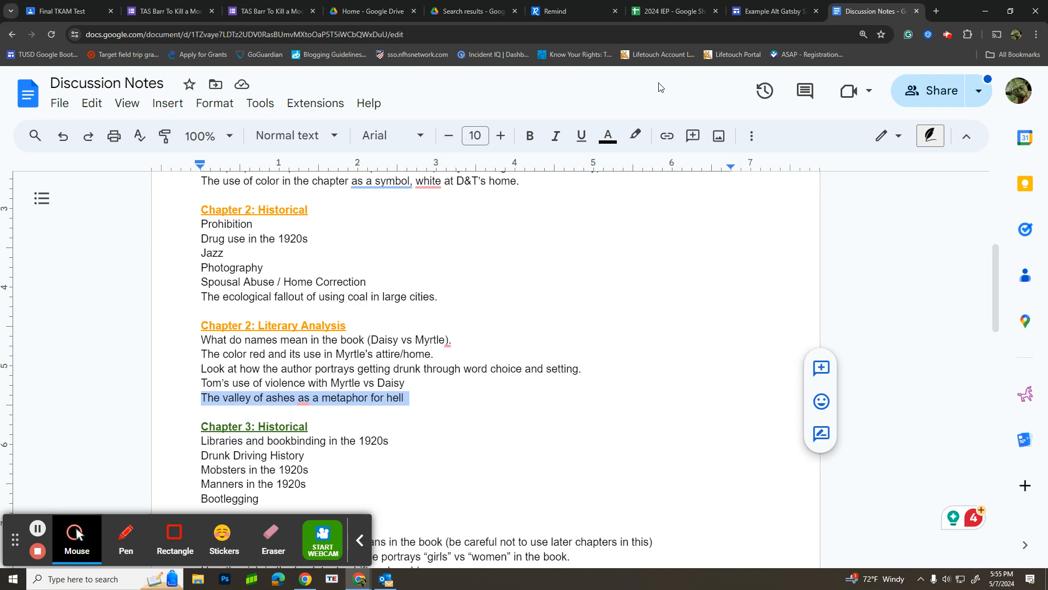
Step: Switch back to the Gatsby site and title the Chapter 2 content block "Ashes in Hell"
click(770, 11)
click(537, 350)
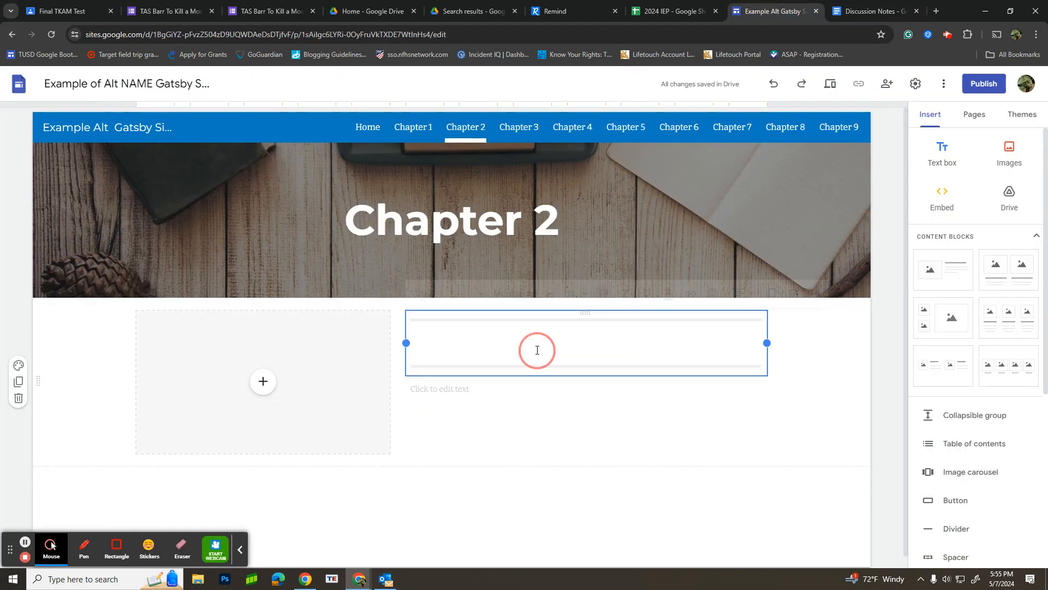
text(Ashe)
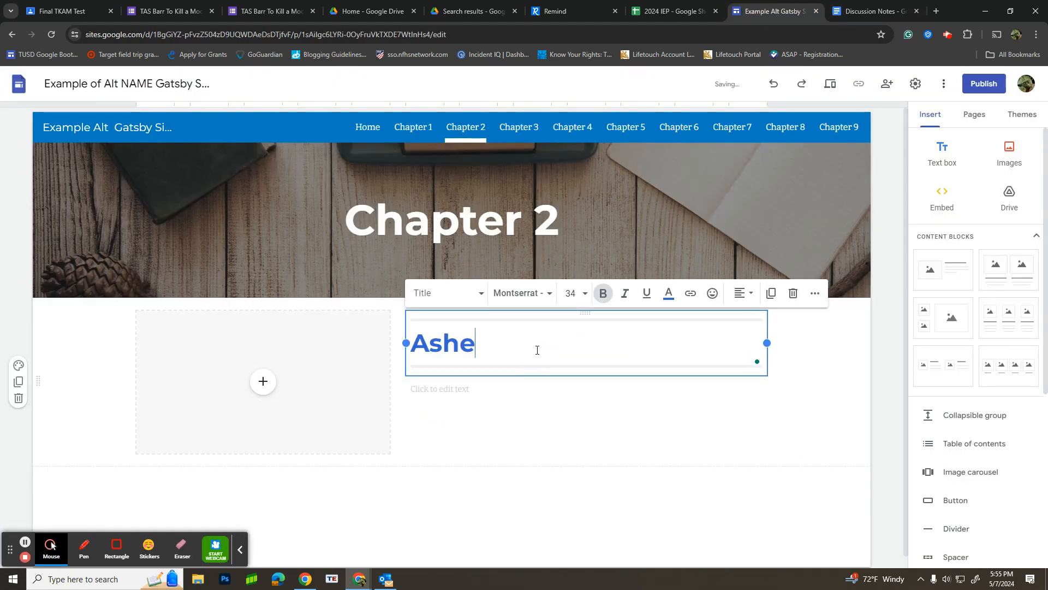
text(s in Hell)
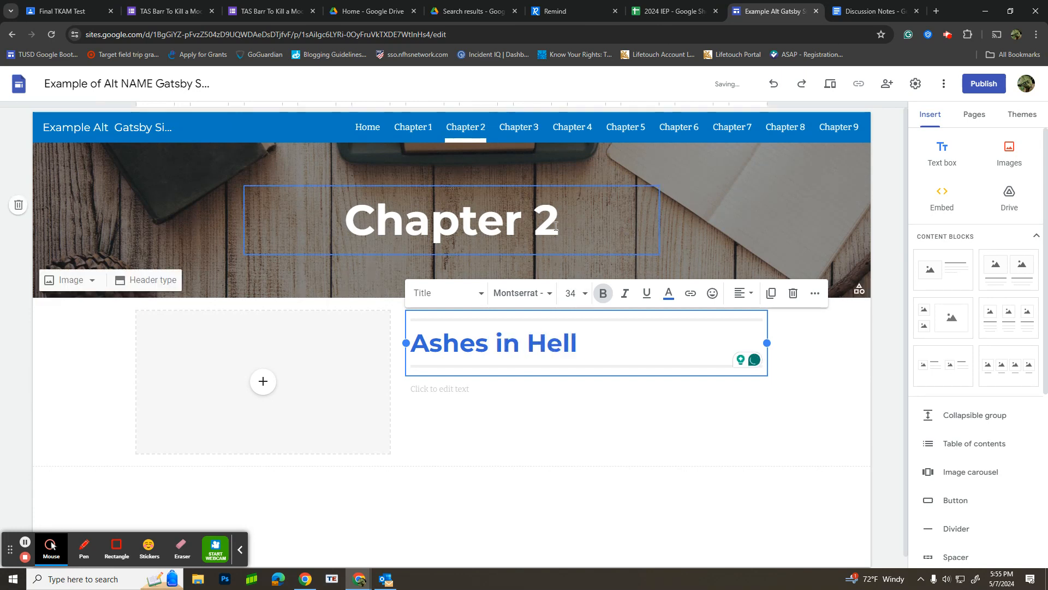
Step: Extend the Chapter 2 page's header title to read "Chapter 2: Literary Analysis"
click(583, 223)
text(: )
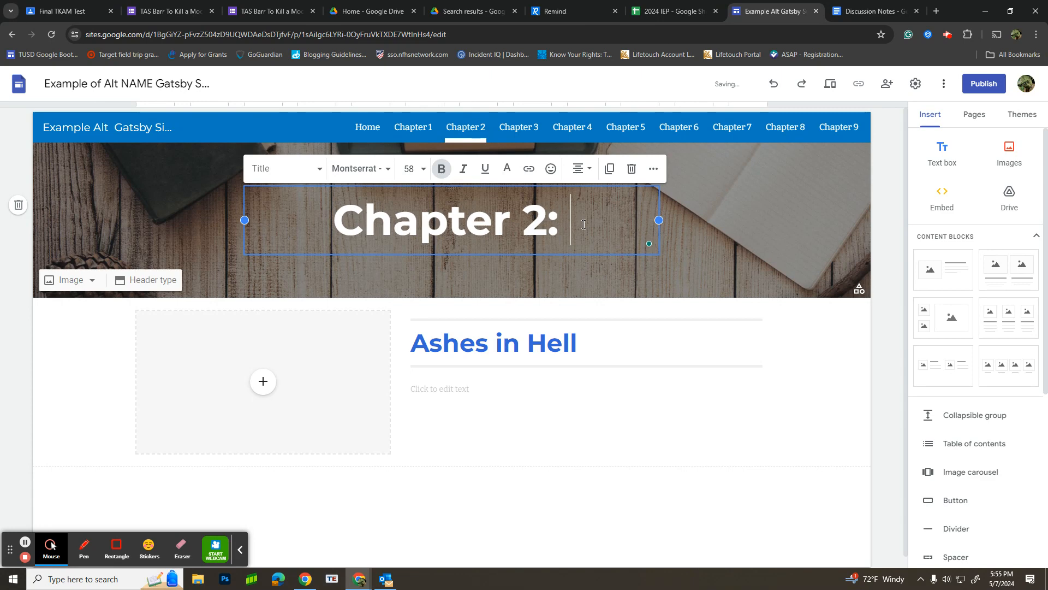
text(Literary Aba)
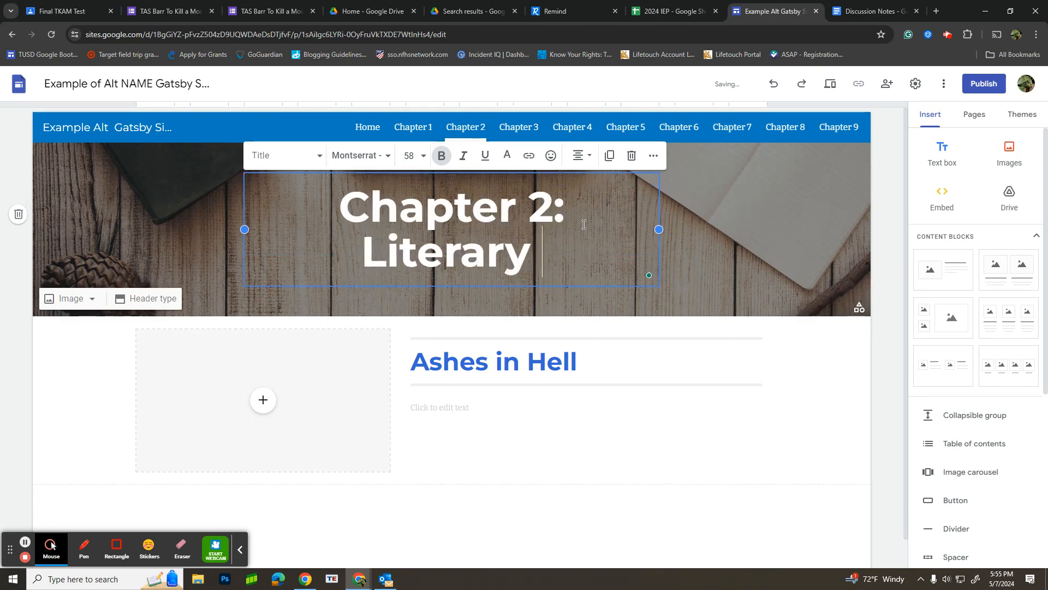
key(BackSpace)
text(n)
key(BackSpace)
key(BackSpace)
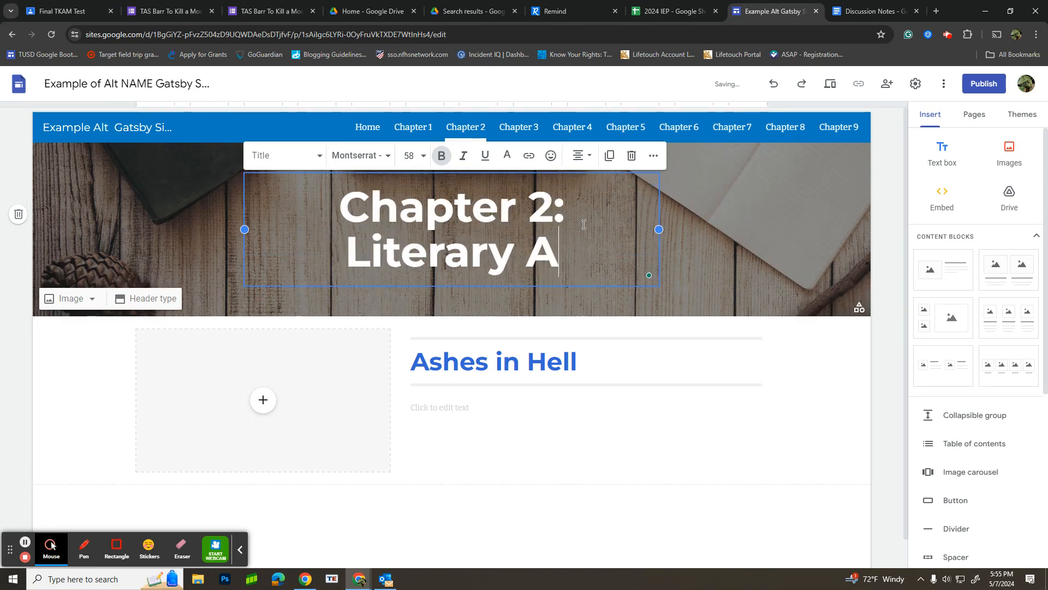
text(nalysis)
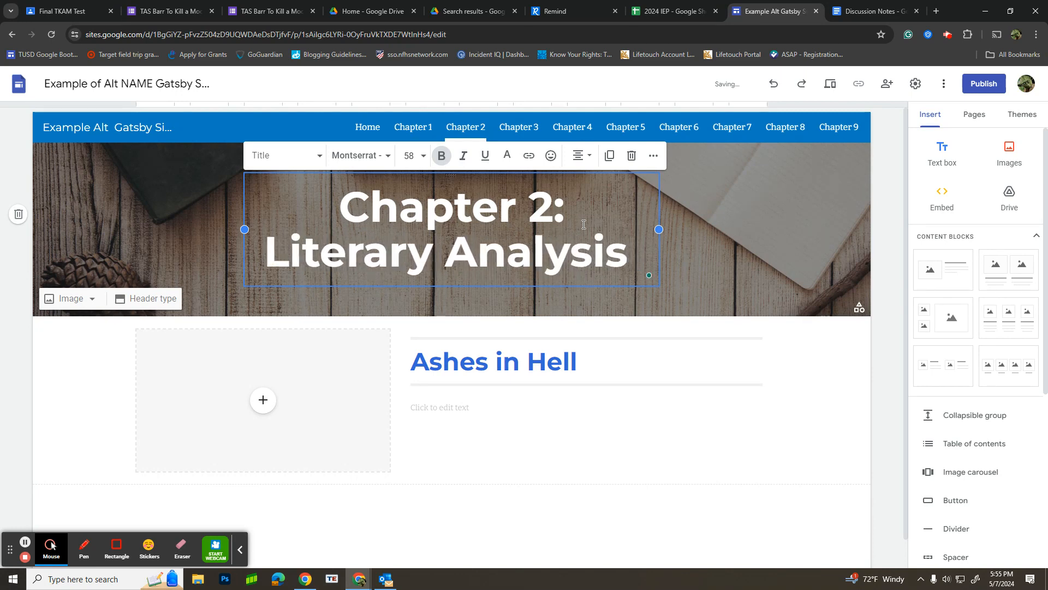
Step: Fill the Chapter 2 block's image placeholder with the black-and-white photo of trucks beside a mound from a Google Images search for "Ash Heep"
click(267, 409)
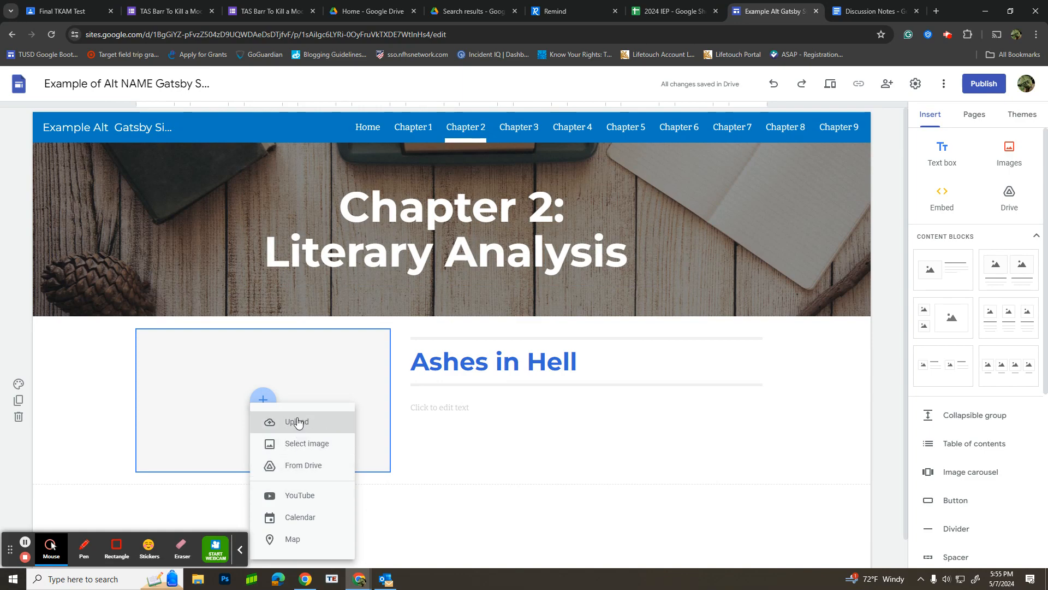
click(296, 445)
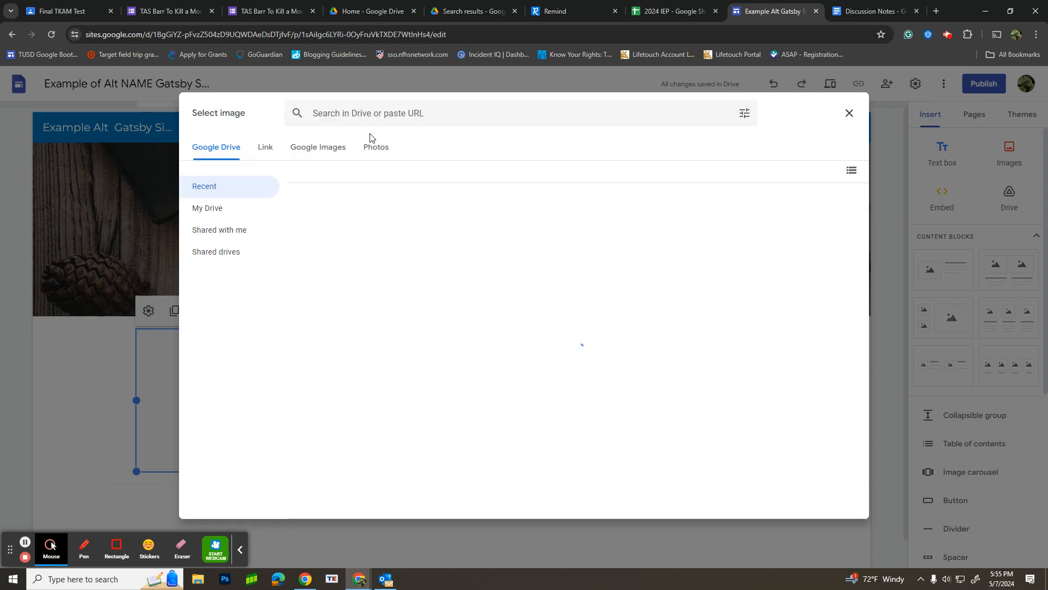
click(330, 148)
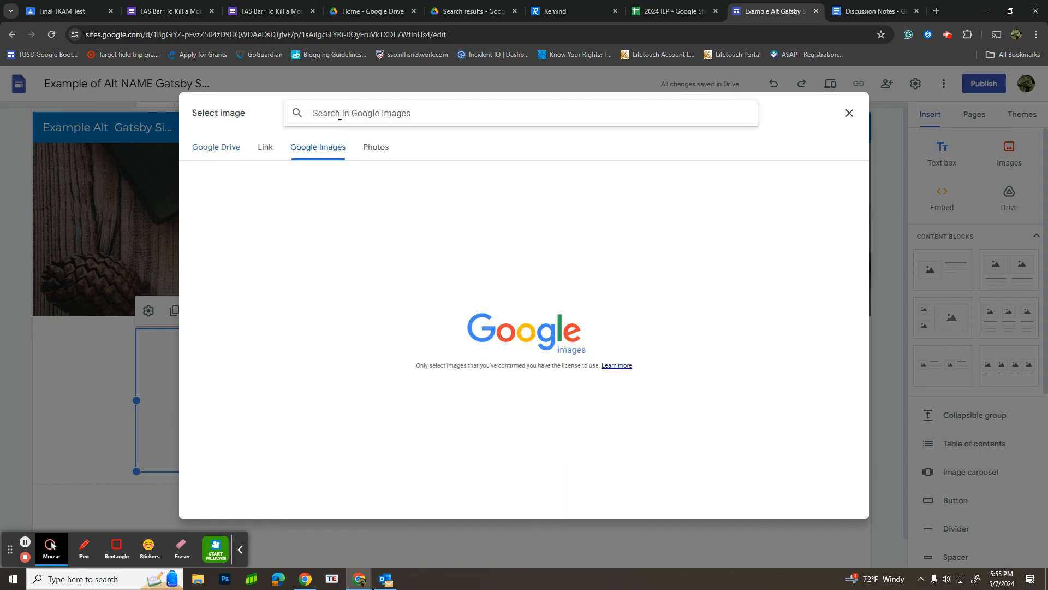
text(Ash)
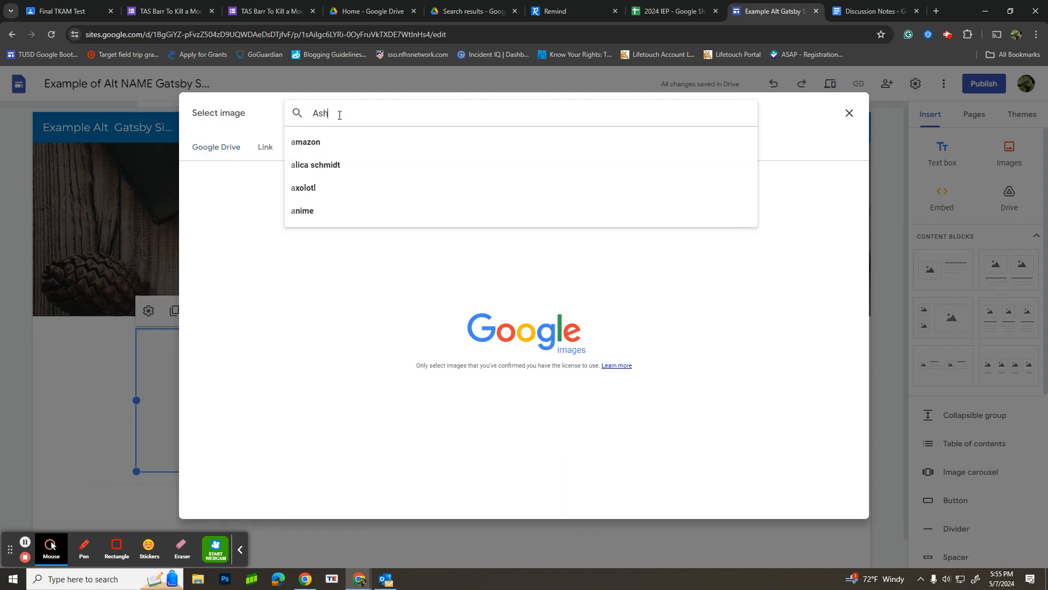
text( He)
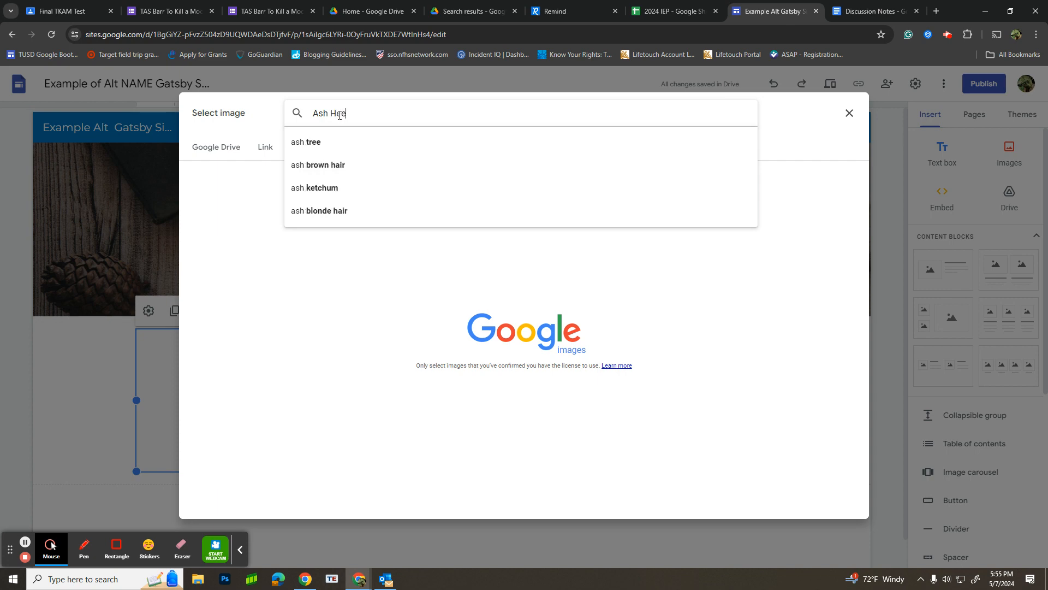
text(ep)
key(Return)
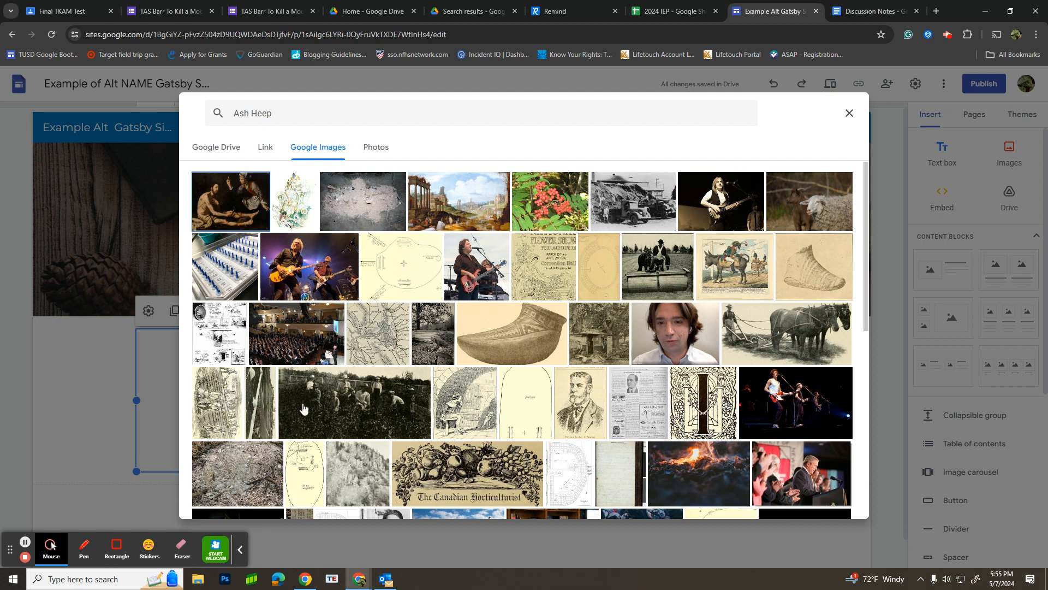
click(652, 197)
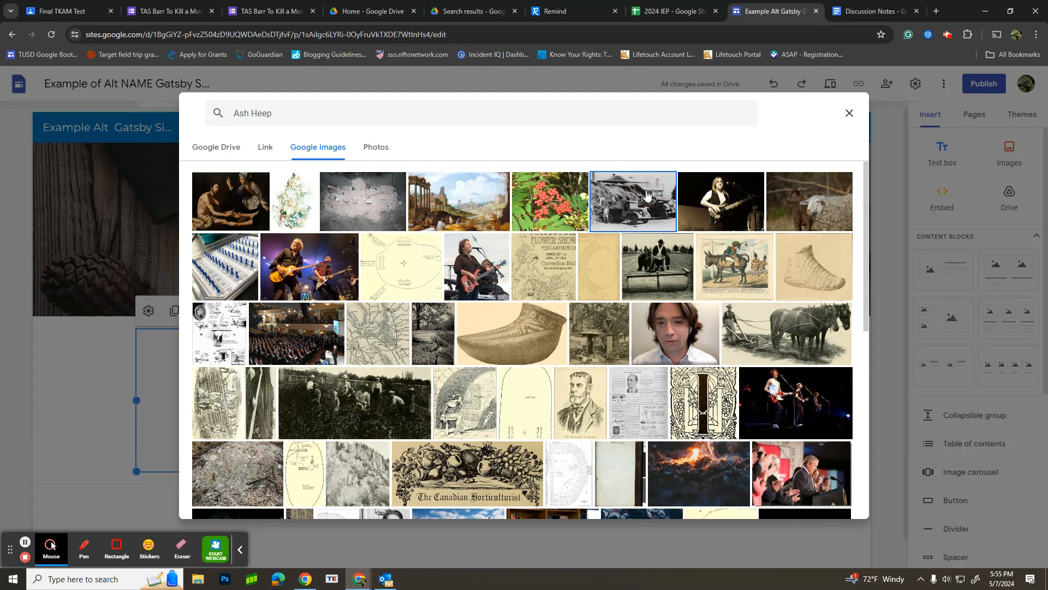
click(835, 502)
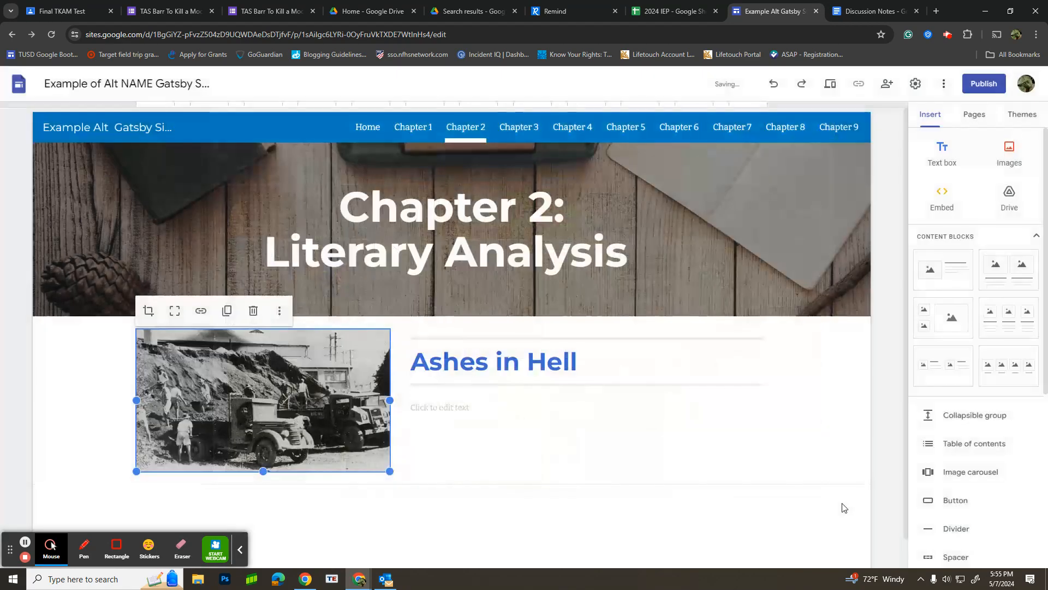
Step: Make the Chapter 2 truck photo taller and try to widen it toward the page's outer margin
drag(136, 471, 77, 505)
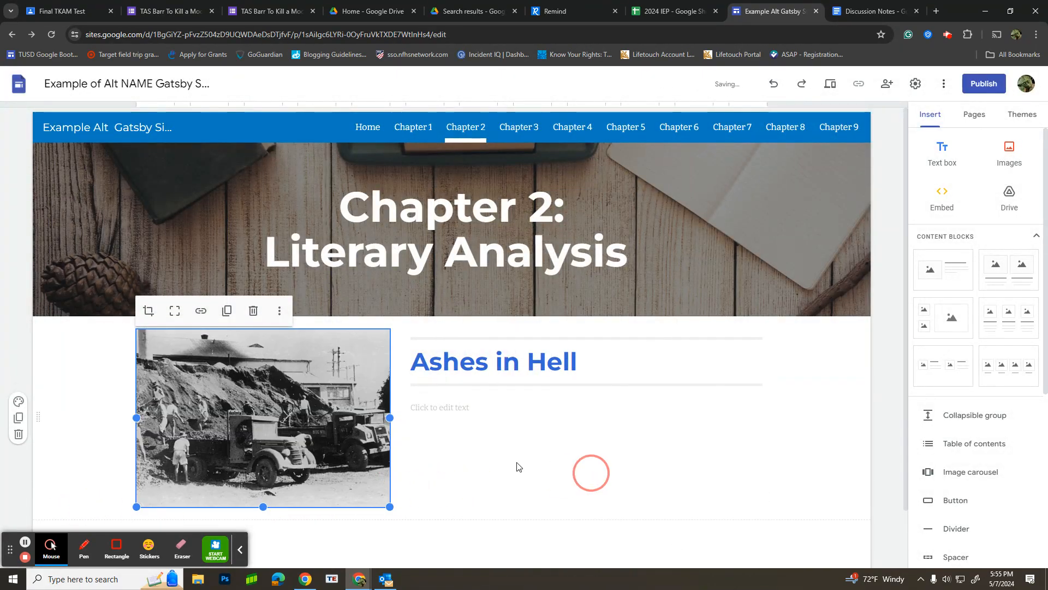
drag(134, 420, 80, 423)
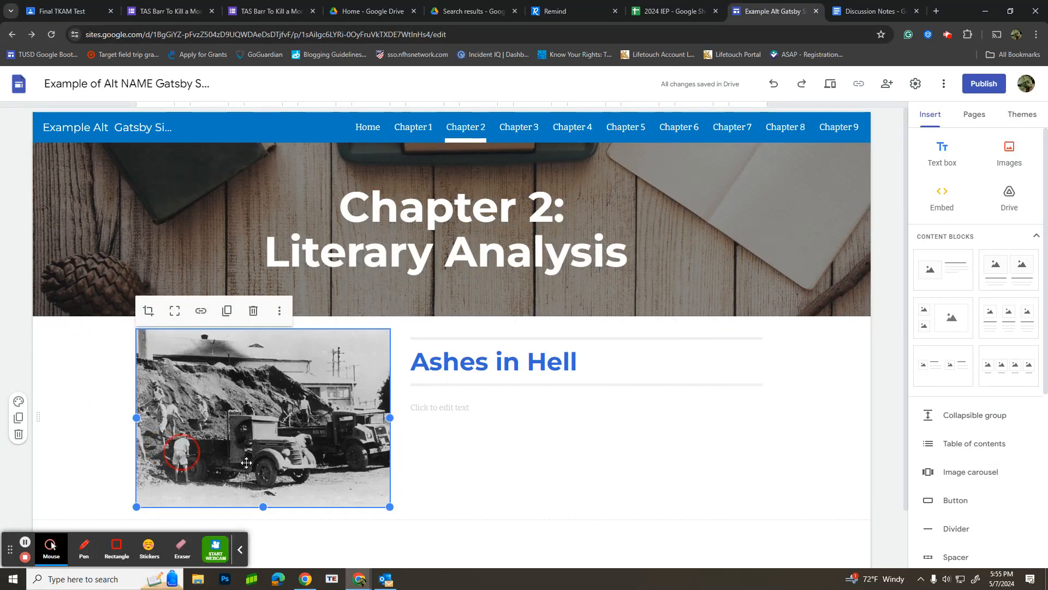
click(459, 468)
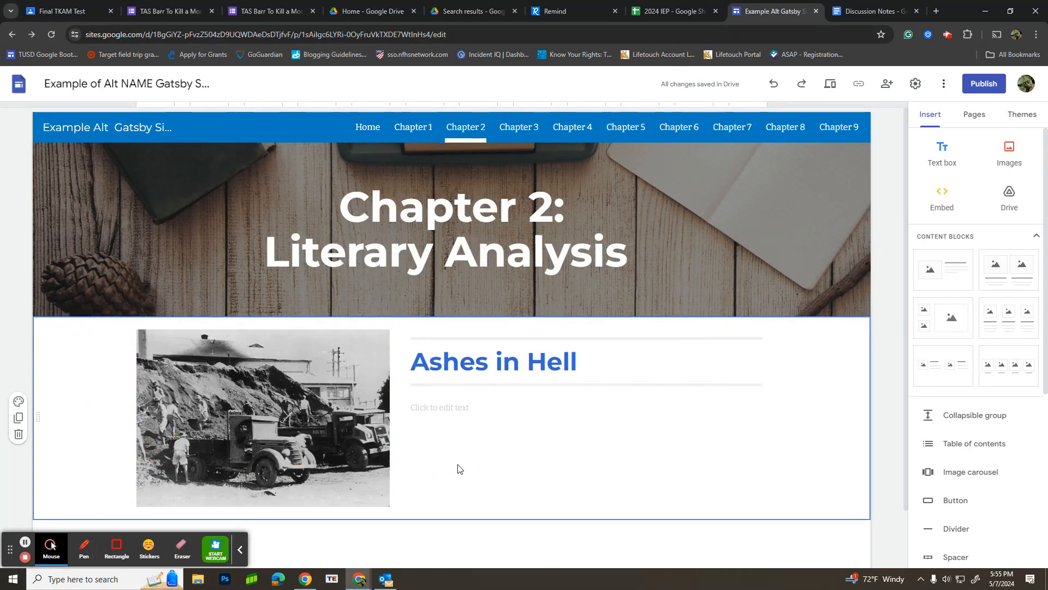
Step: Open the site's Chapter 3 page, switch to the Discussion Notes document and review the Chapter 3 Historical and Literary topics
click(525, 134)
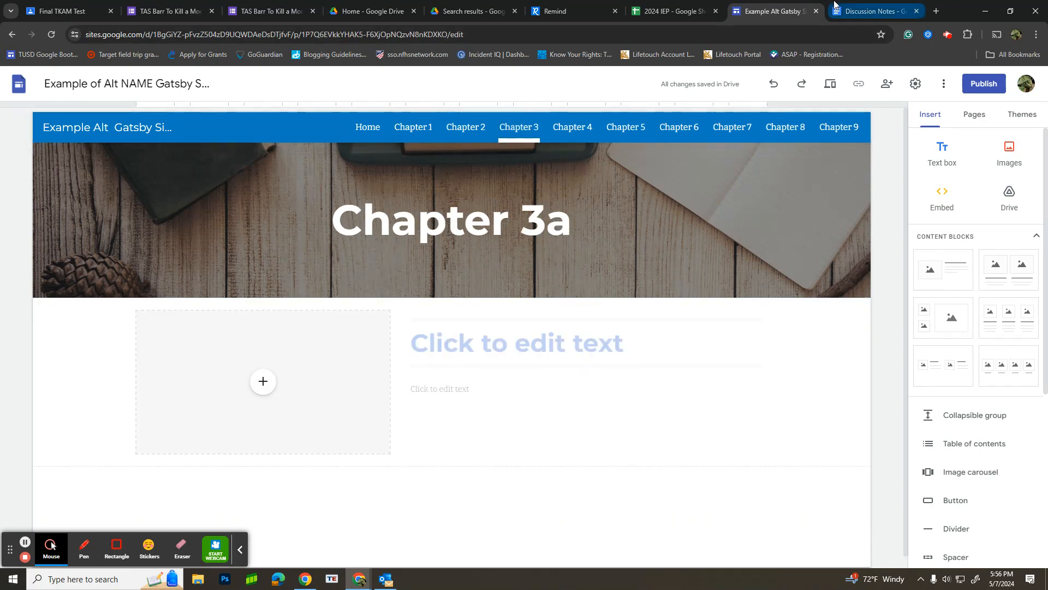
click(853, 10)
scroll(507, 406, down, 4)
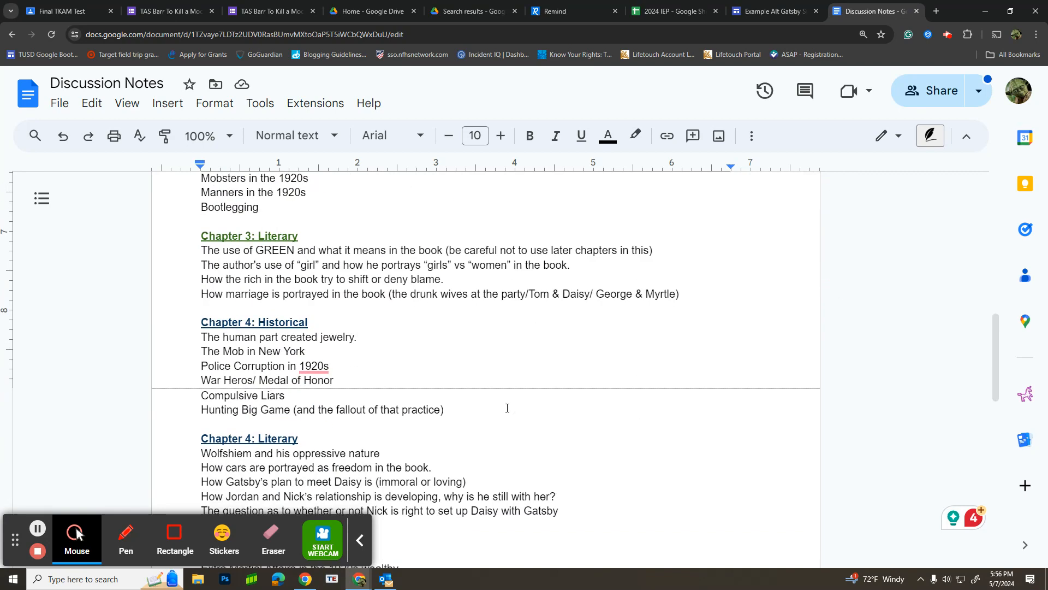
scroll(469, 386, up, 1)
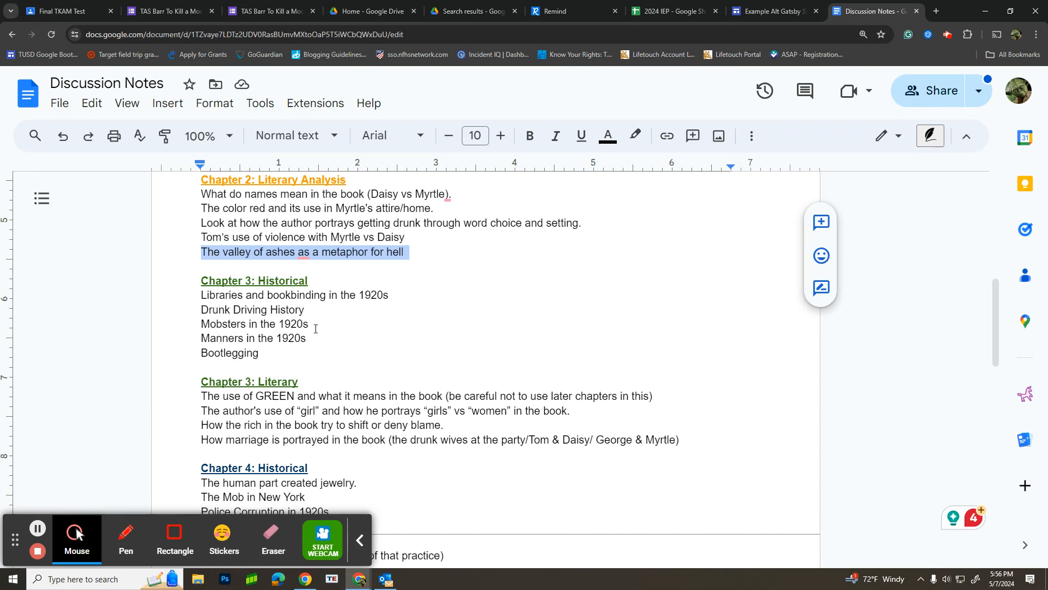
Step: Switch back to the Gatsby site and change the Chapter 3 page's header title to "Chapter 3: Historical Analysis"
click(738, 11)
click(469, 340)
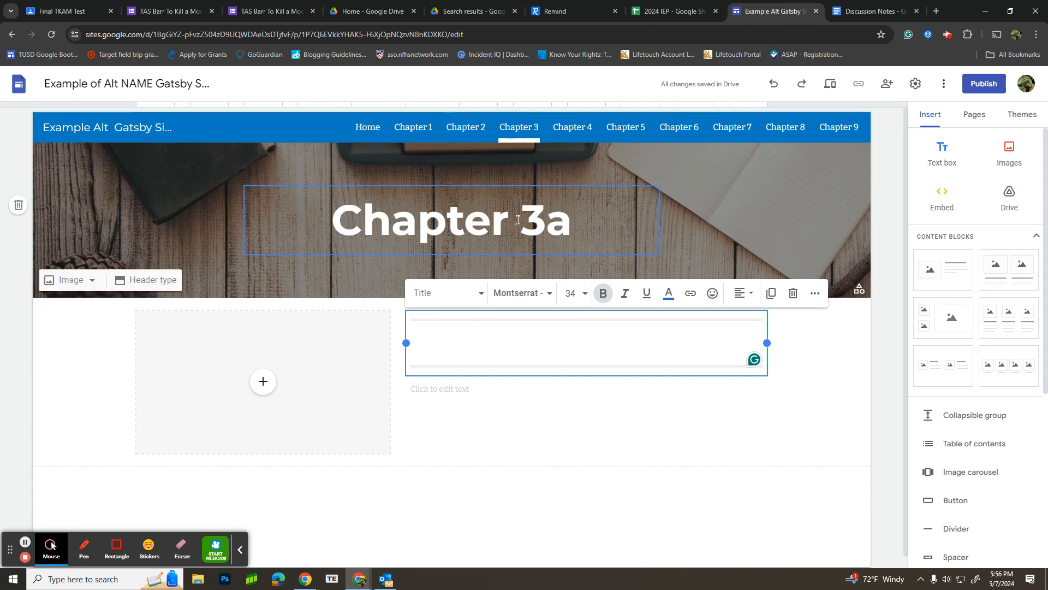
drag(580, 221, 554, 224)
text(:)
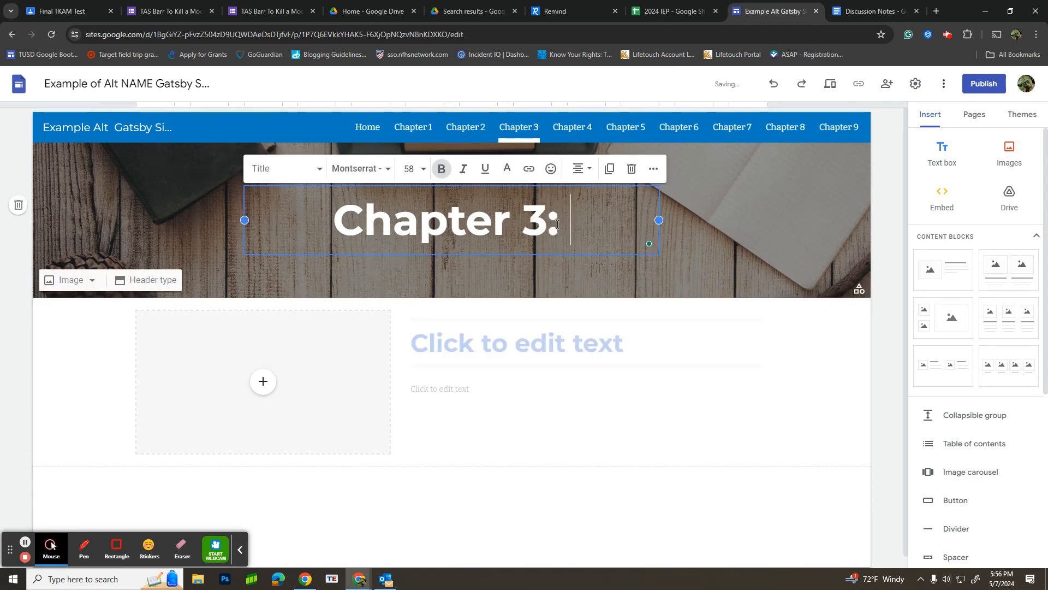
text( Historic)
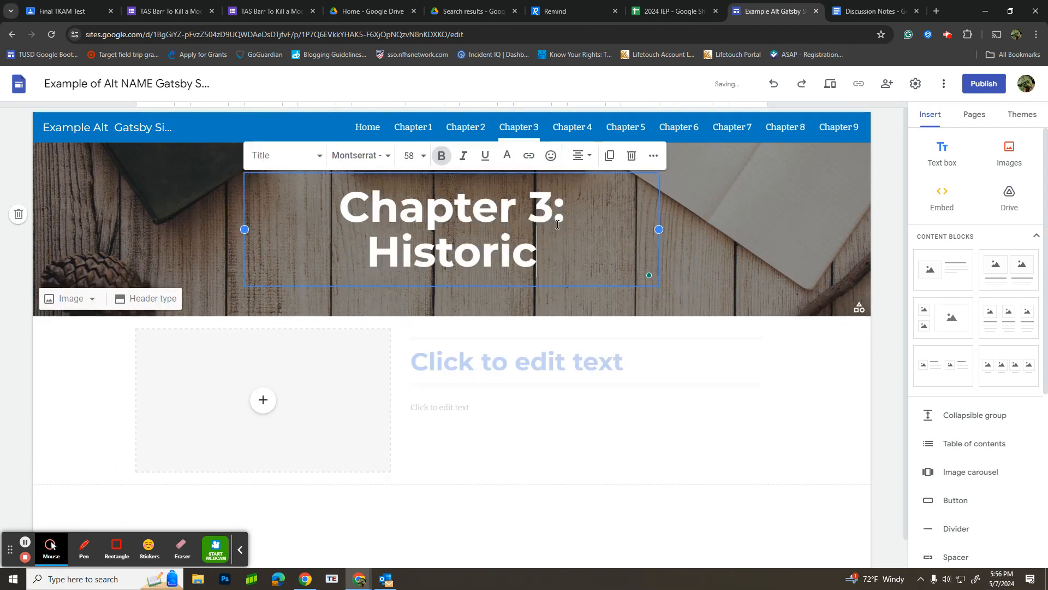
text(al Analysis)
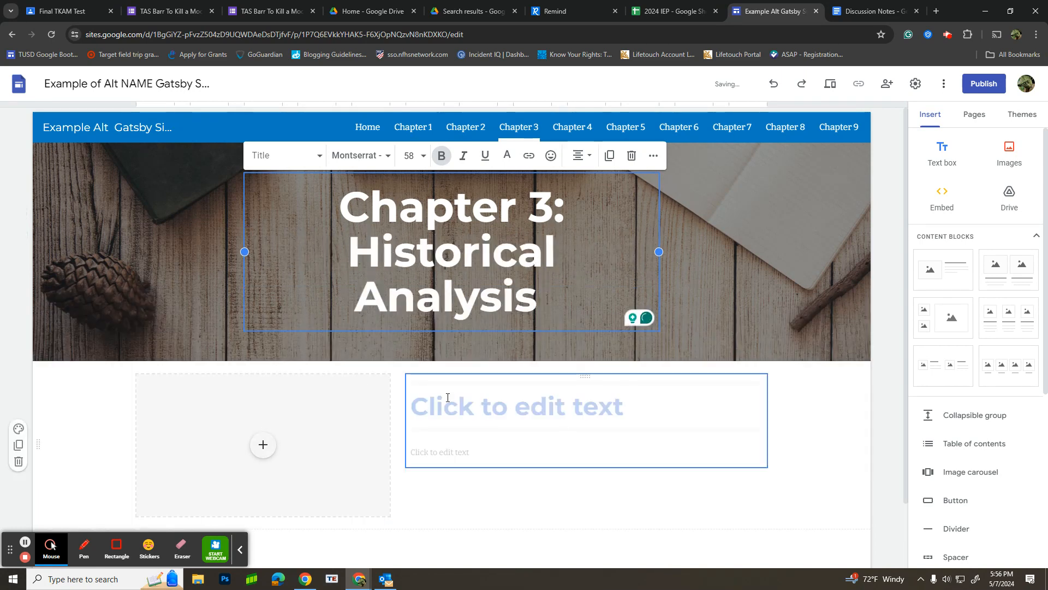
Step: Enter "Mobsters" as the title of the Chapter 3 page's content block
click(451, 408)
text(M)
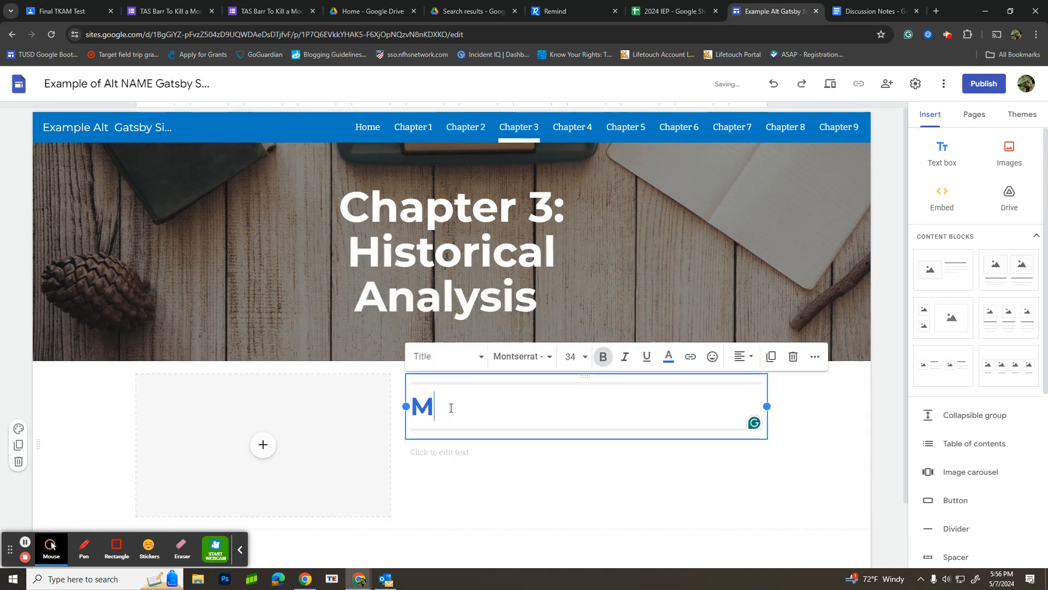
text(obsters)
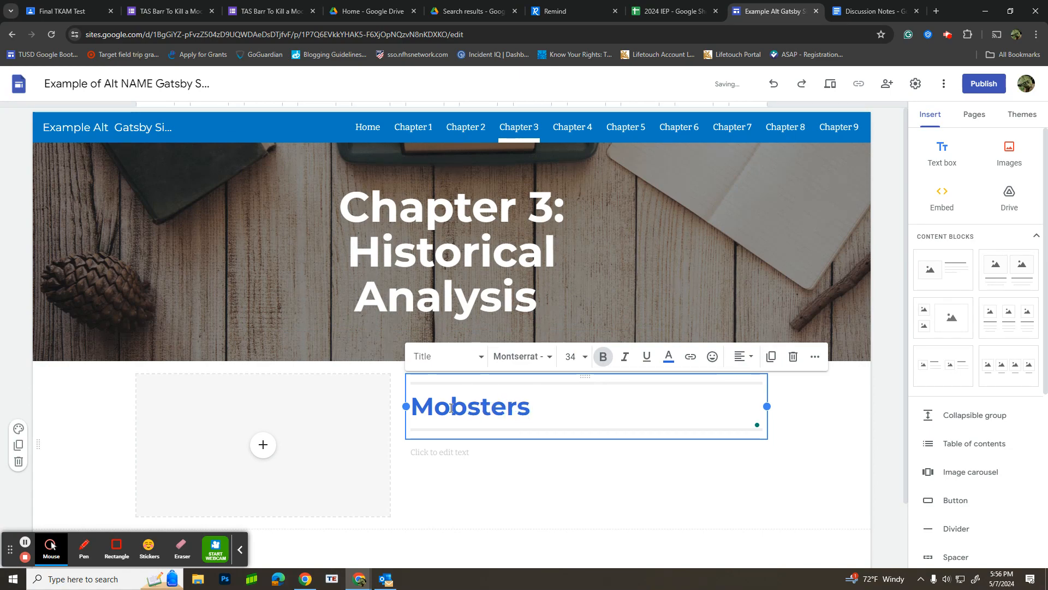
Step: Fill the Chapter 3 block's image placeholder with the black-and-white photo of a seated man in a suit from a Google Images search for "Mobster"
click(263, 445)
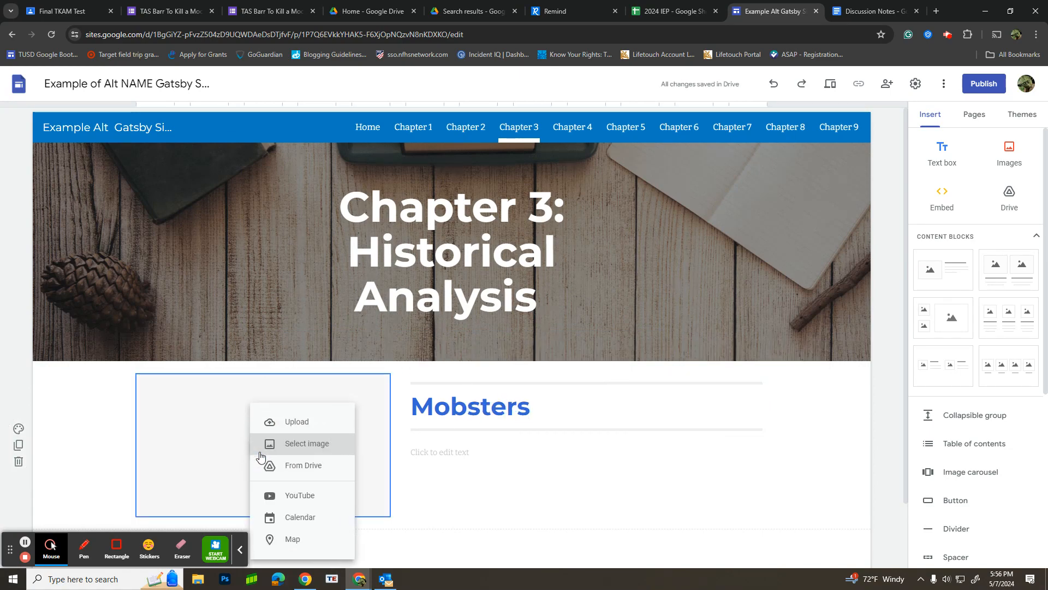
click(274, 444)
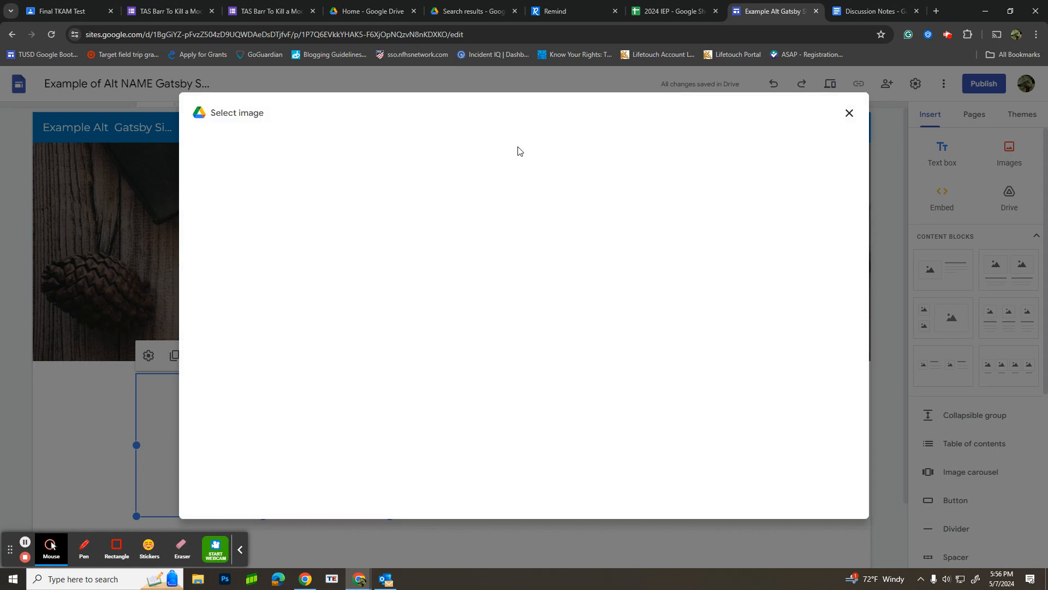
click(317, 149)
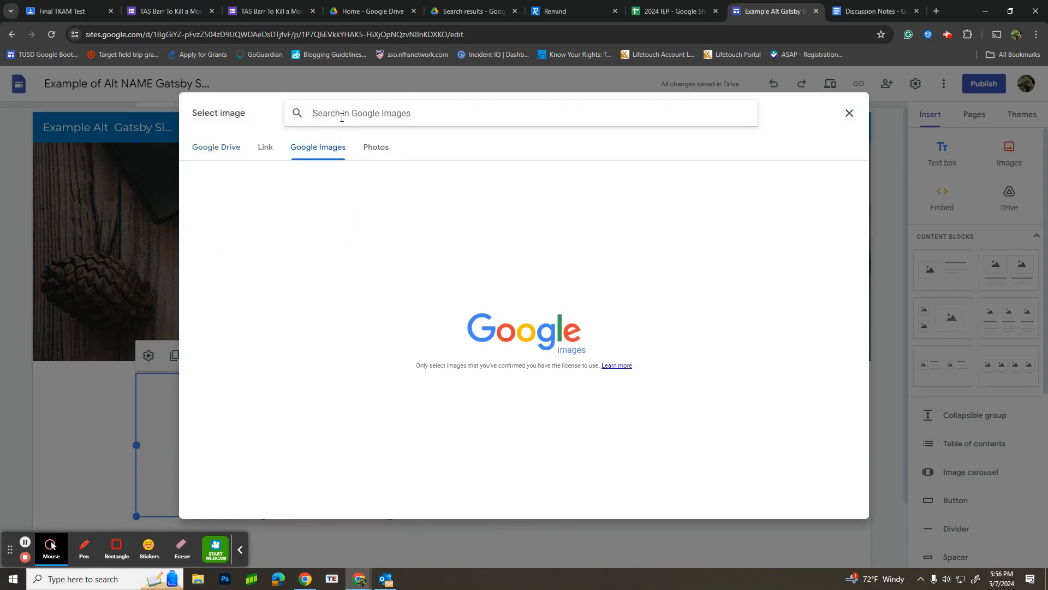
text(Mobster)
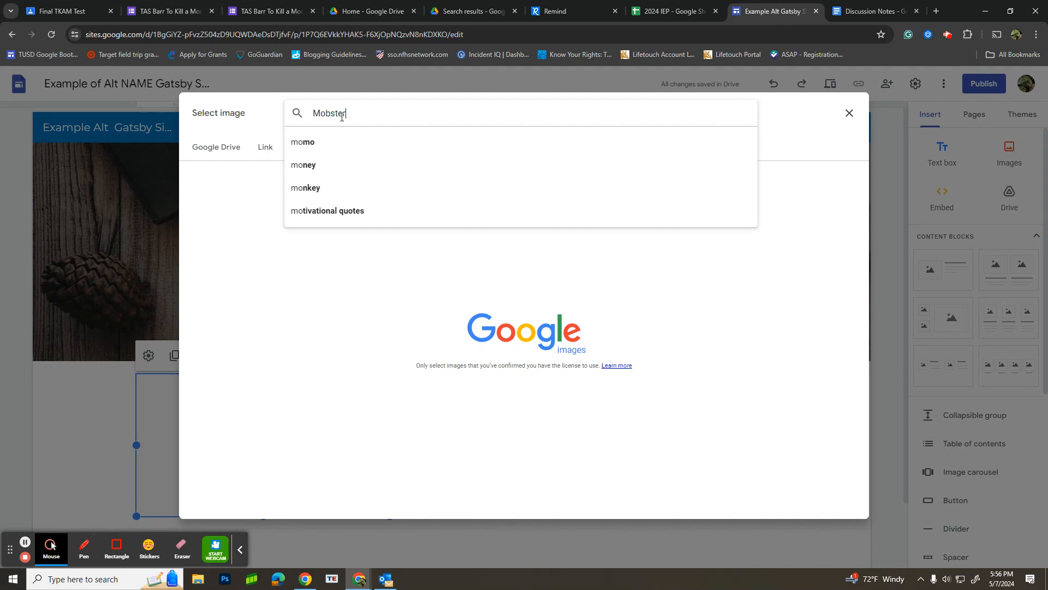
key(Return)
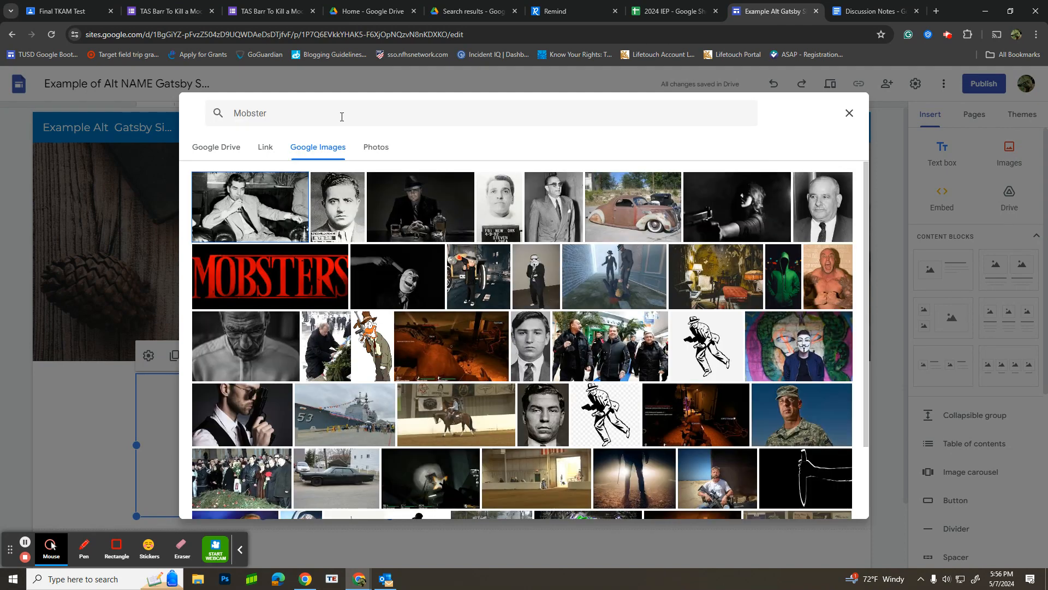
click(236, 201)
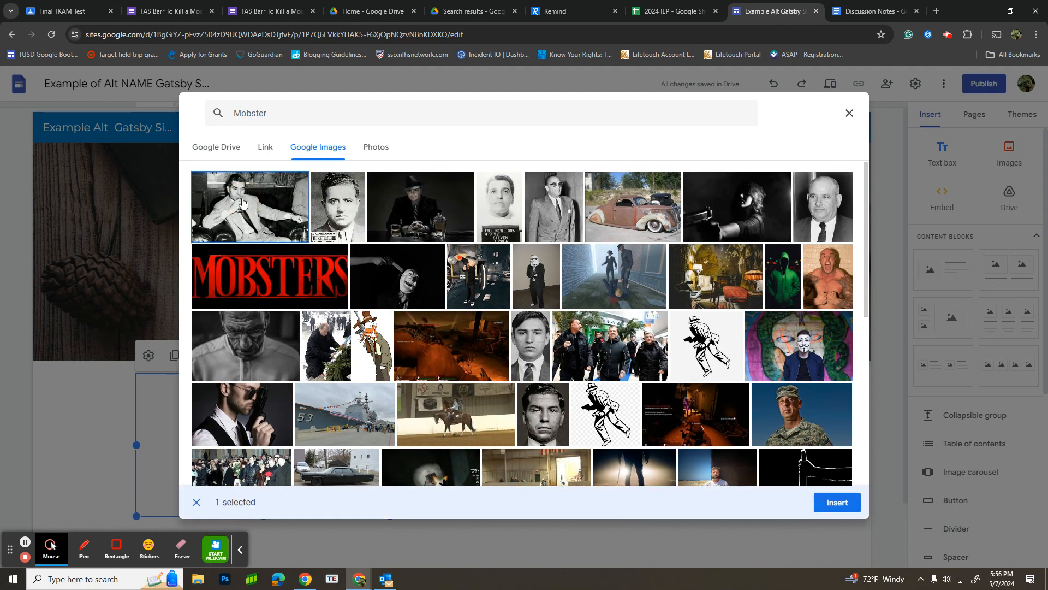
click(832, 499)
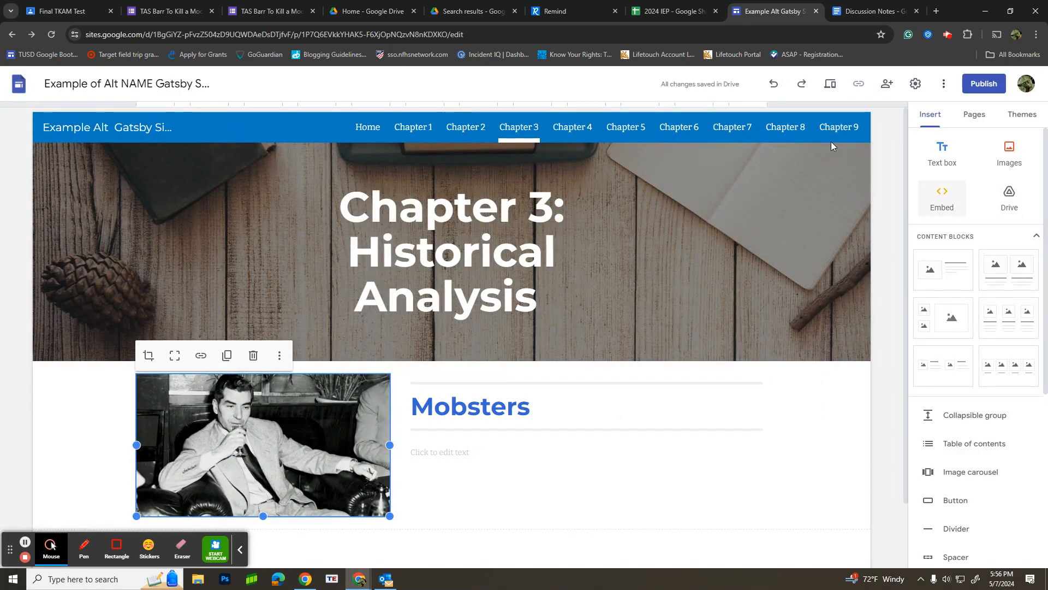
Step: Open the site's Chapter 4 page, switch to the Discussion Notes document and highlight the Chapter 4 Literary topic about cars portrayed as freedom
click(564, 132)
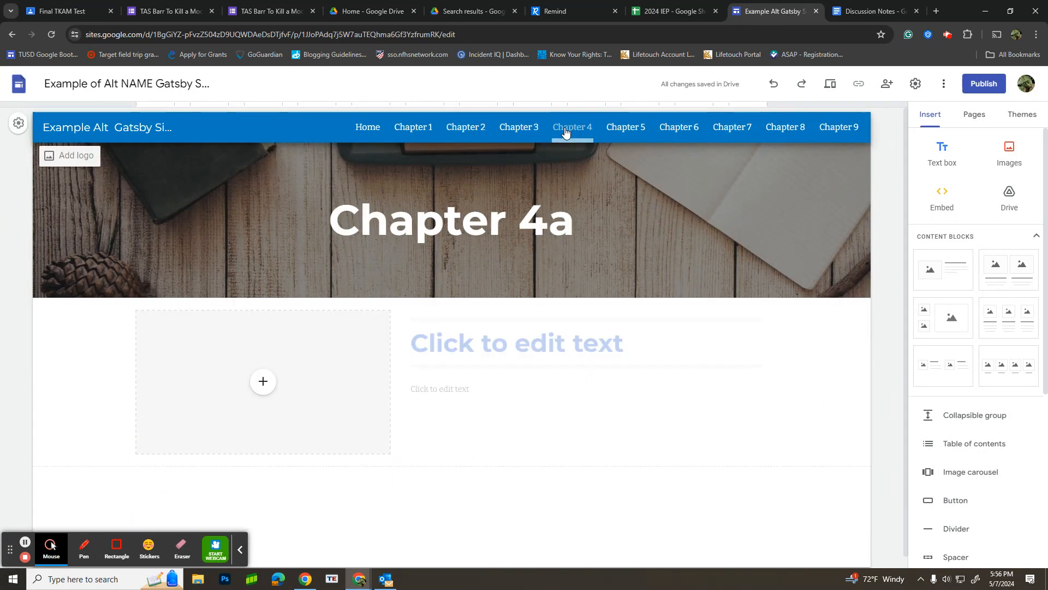
click(873, 11)
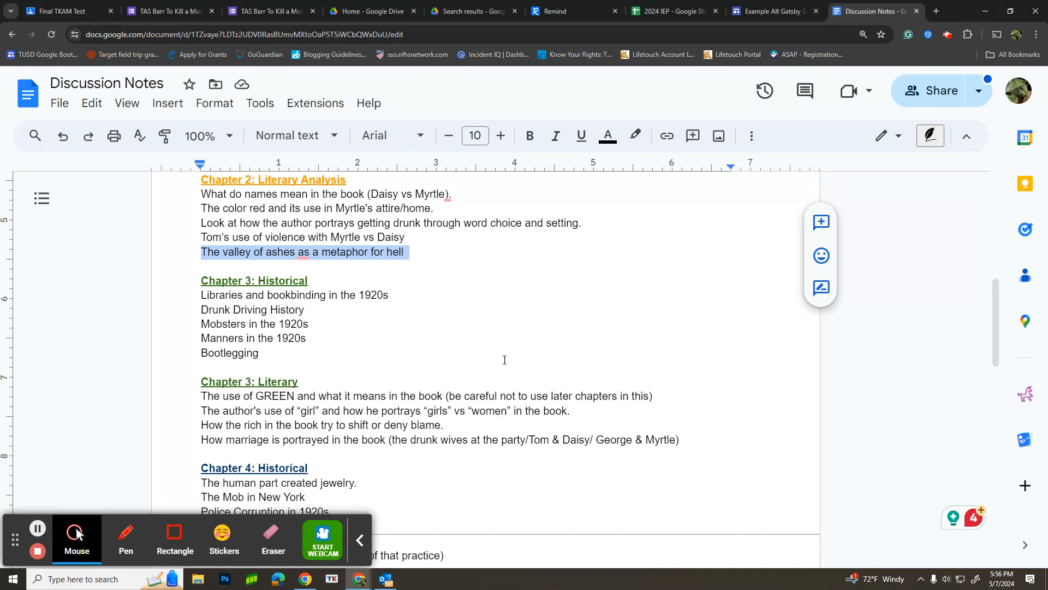
scroll(496, 354, down, 5)
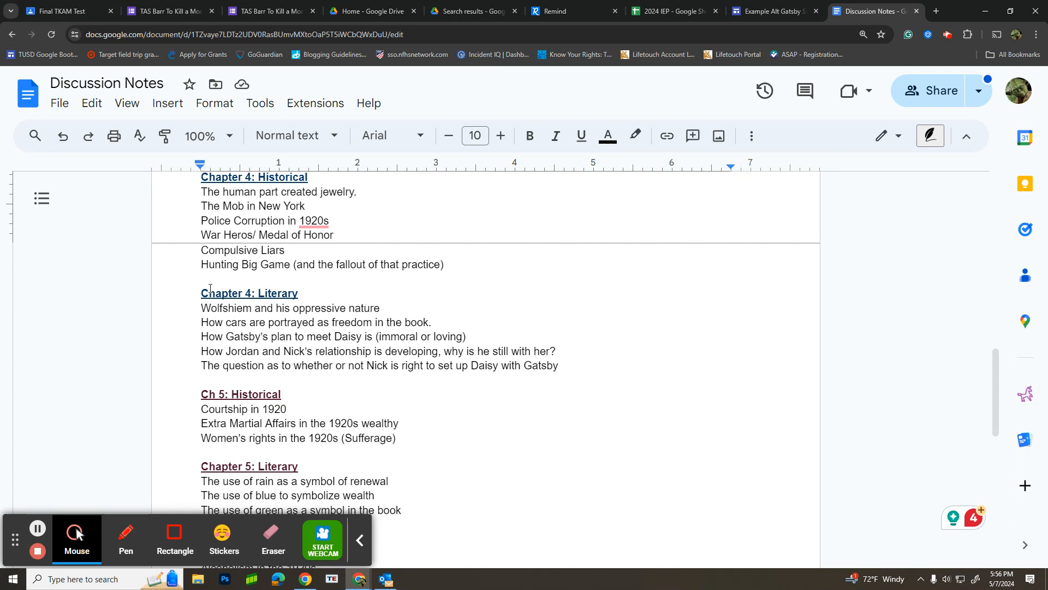
click(200, 323)
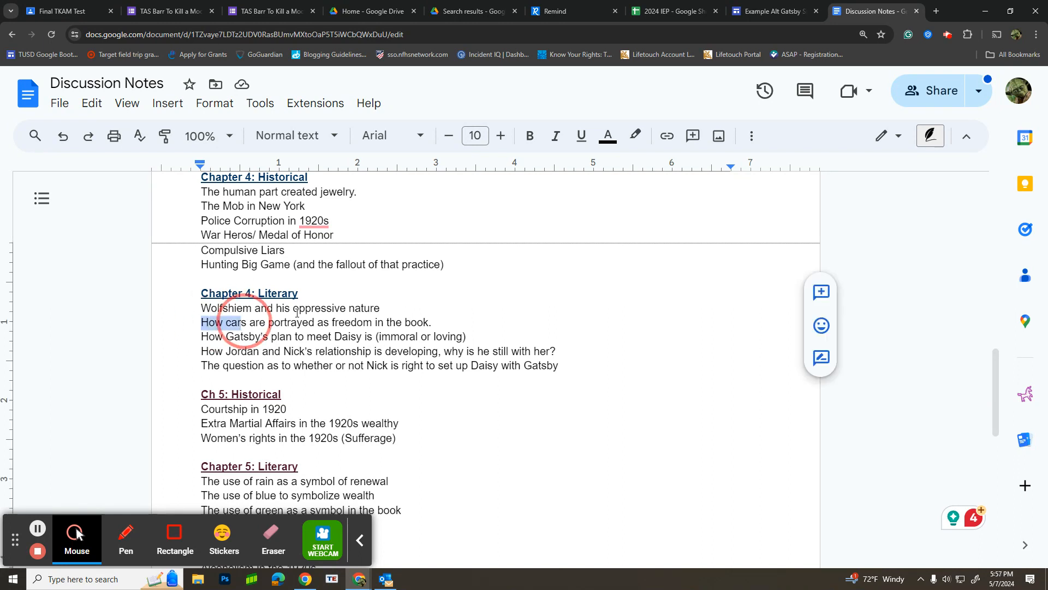
click(429, 322)
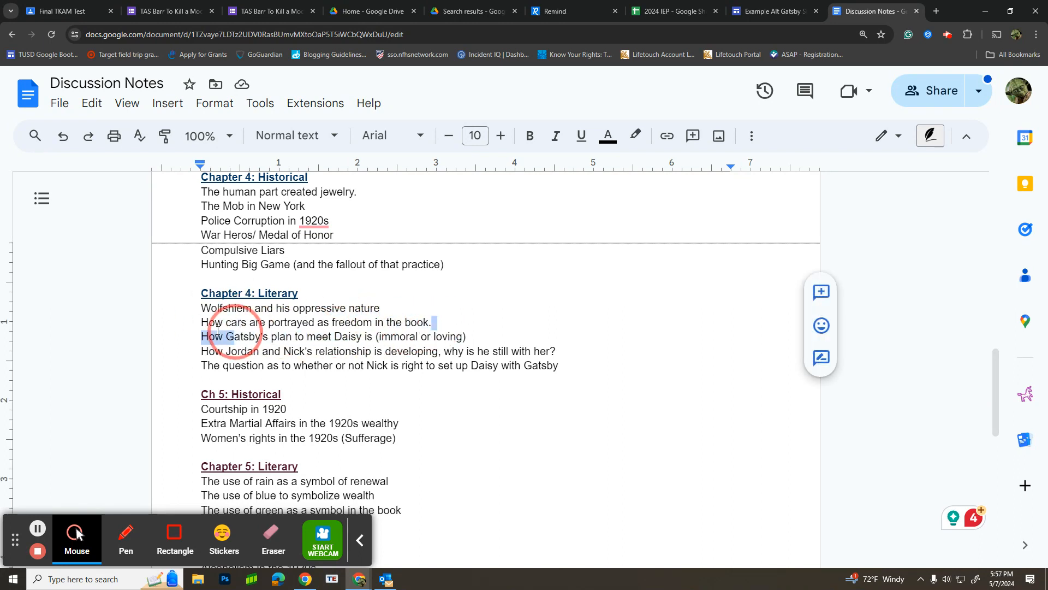
shift+click(201, 322)
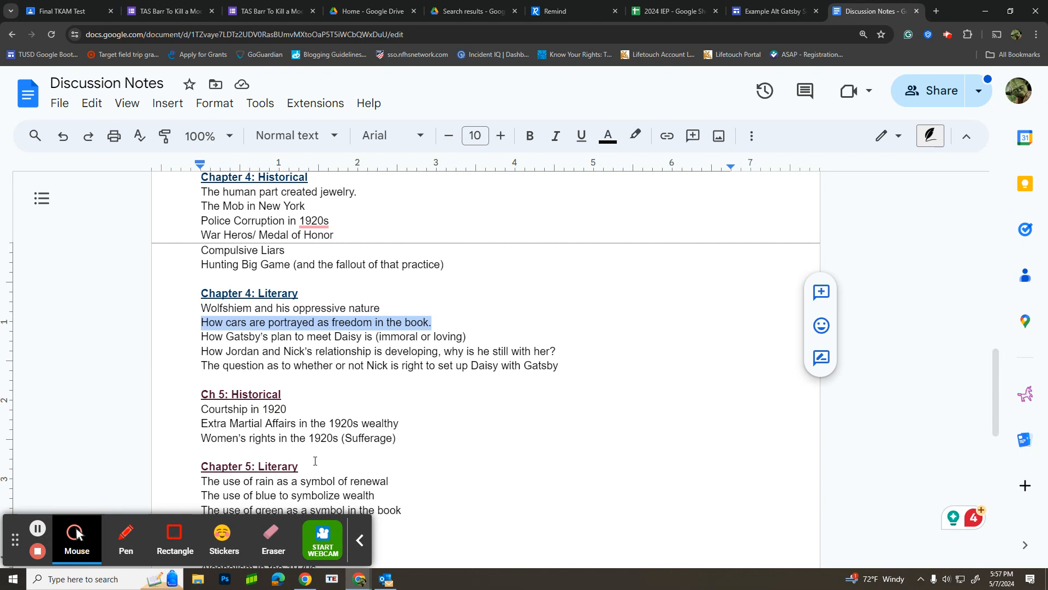
Step: Copy "Hunting Big Game" from the Chapter 4 Historical notes and try pasting it as the title of the Gatsby site's Chapter 4 block
click(269, 266)
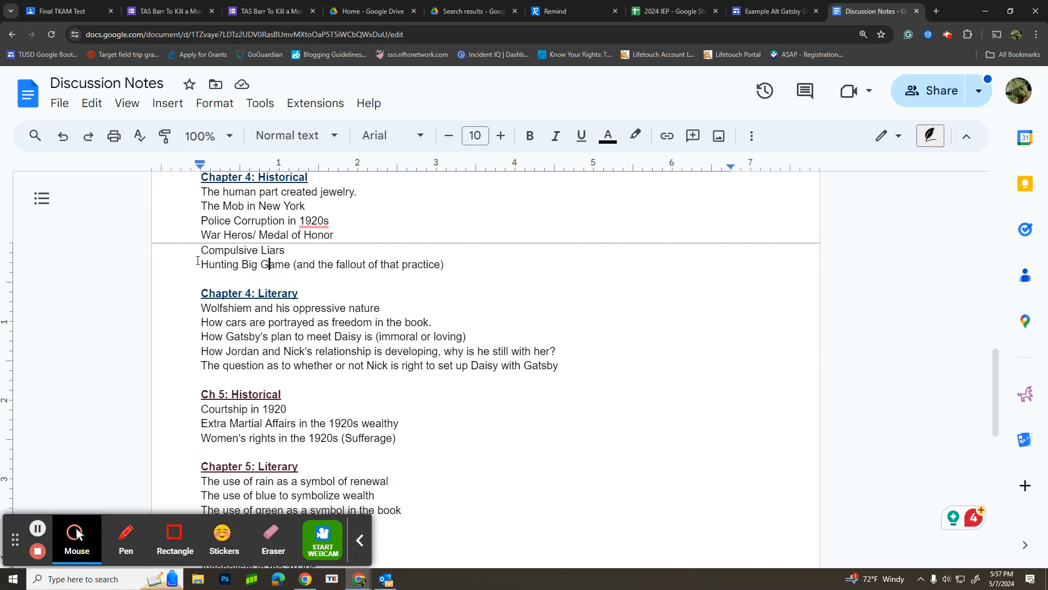
drag(201, 264, 289, 265)
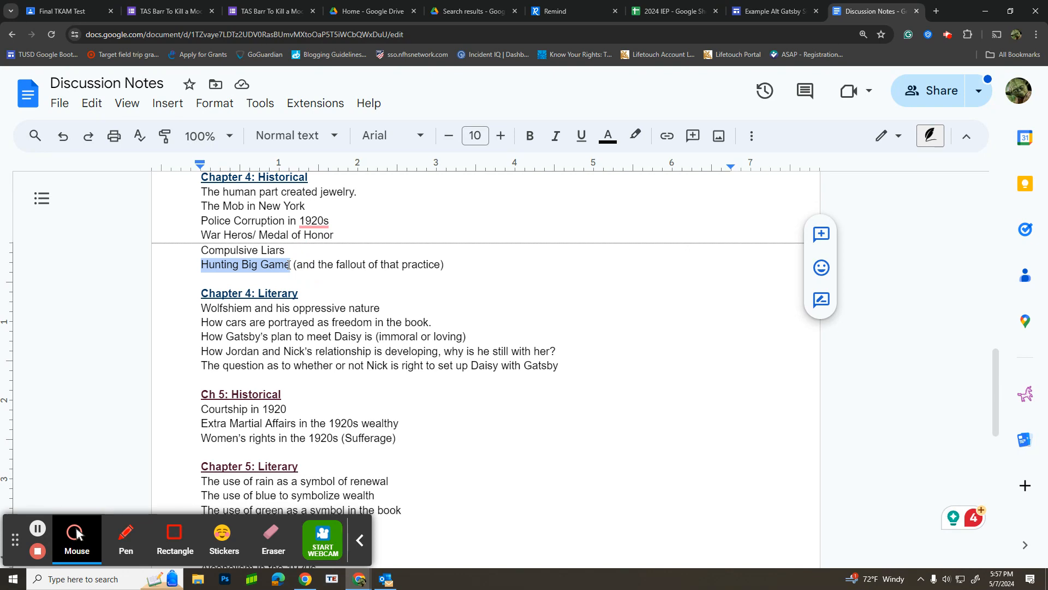
right_click(241, 264)
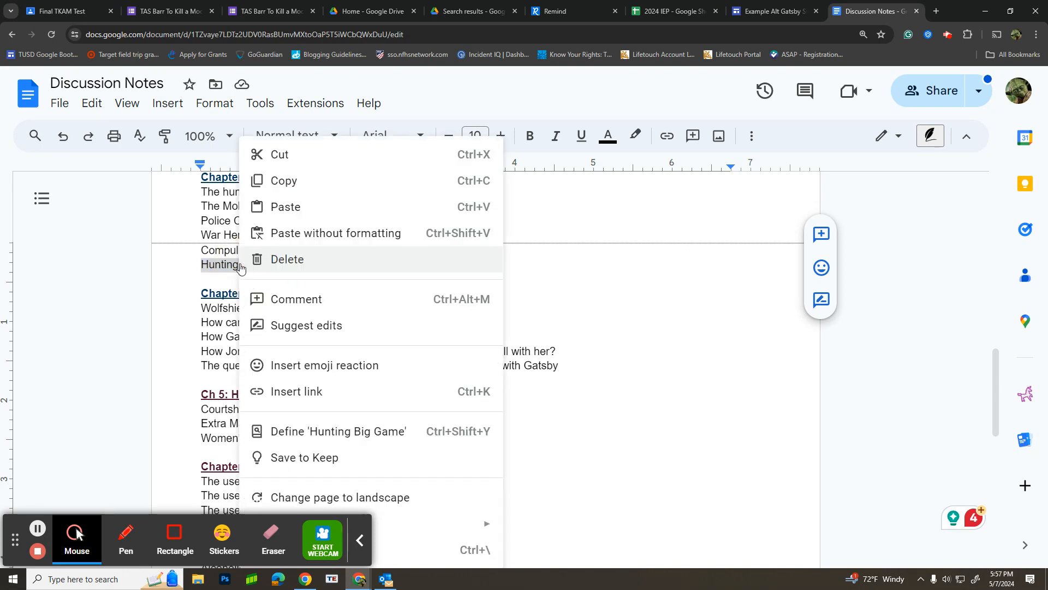
click(305, 183)
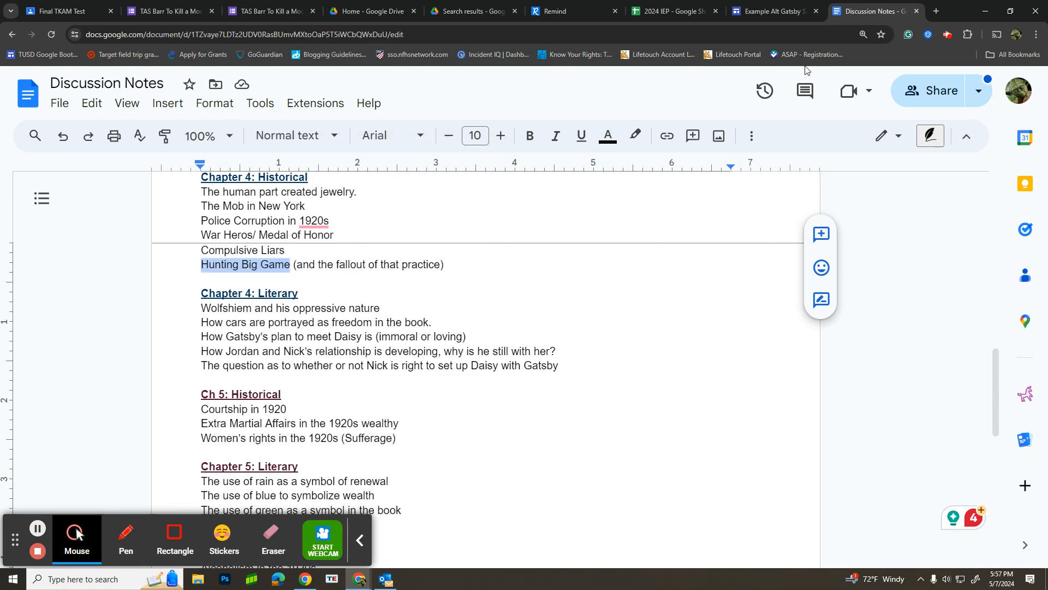
click(760, 14)
click(496, 342)
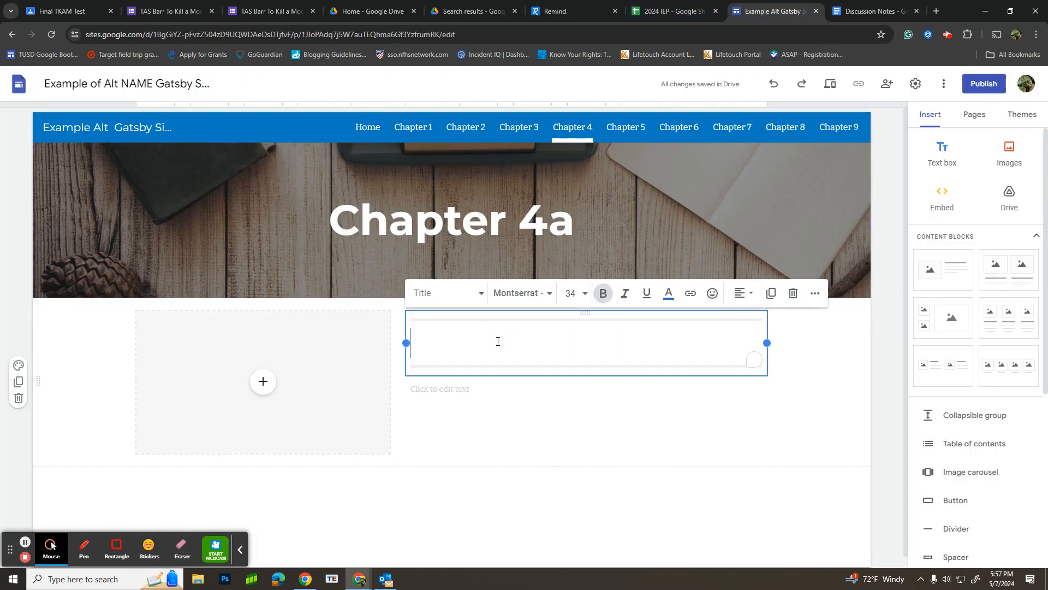
right_click(497, 342)
click(553, 220)
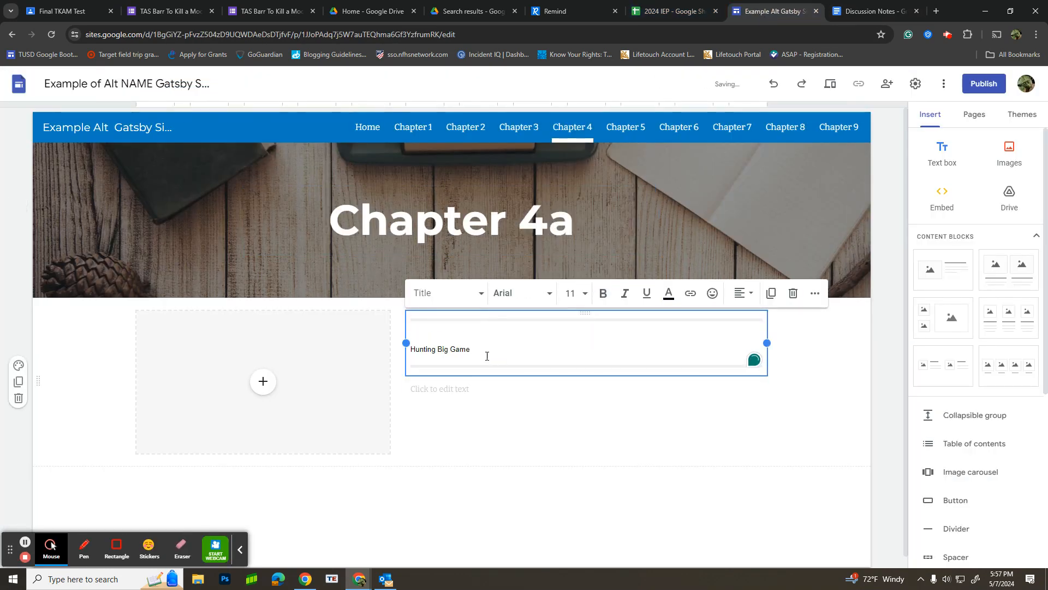
key(ctrl+z)
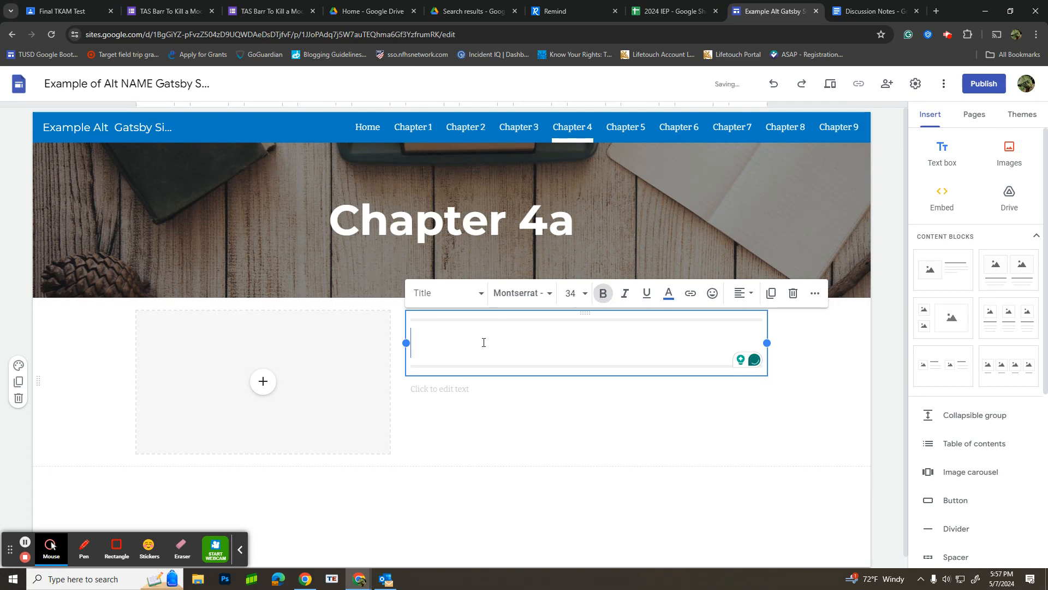
Step: Enter "Hunting Big Game" as the Chapter 4 block's title in the block's own title formatting
text(Hubn)
key(BackSpace)
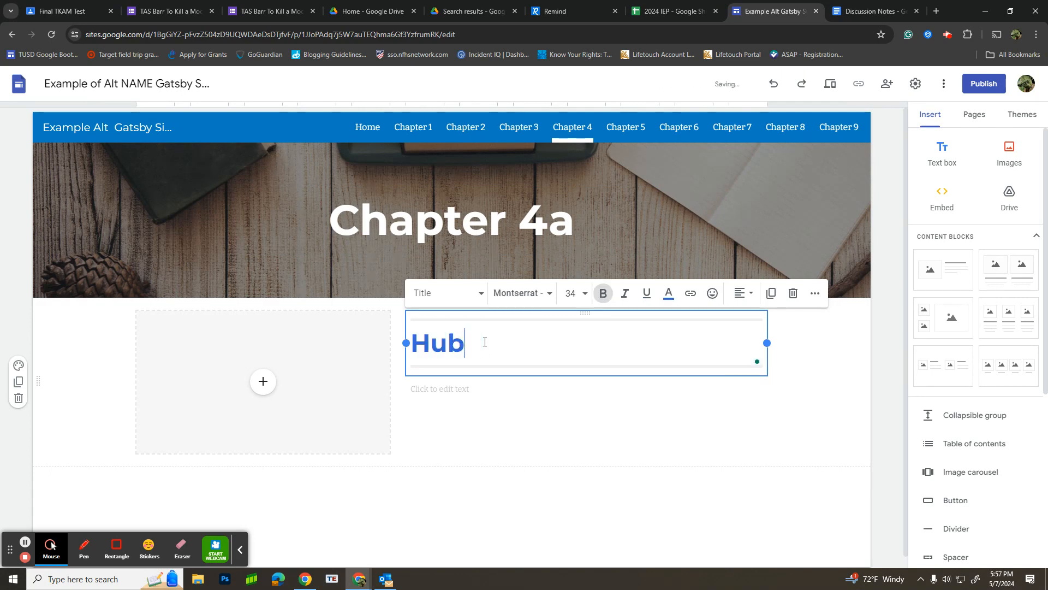
key(BackSpace)
text(nting Big B)
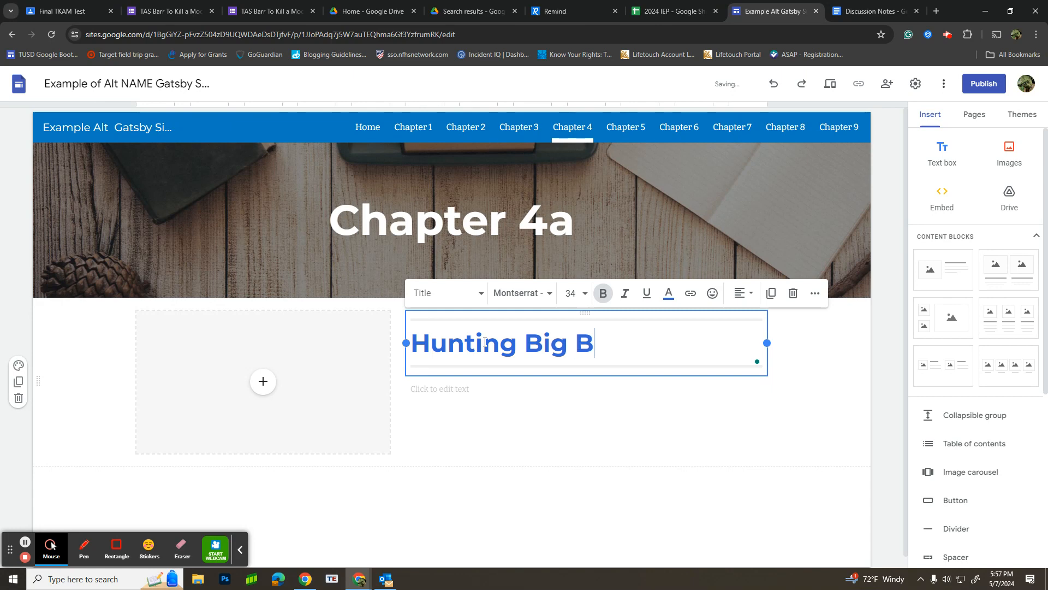
key(BackSpace)
text(Game)
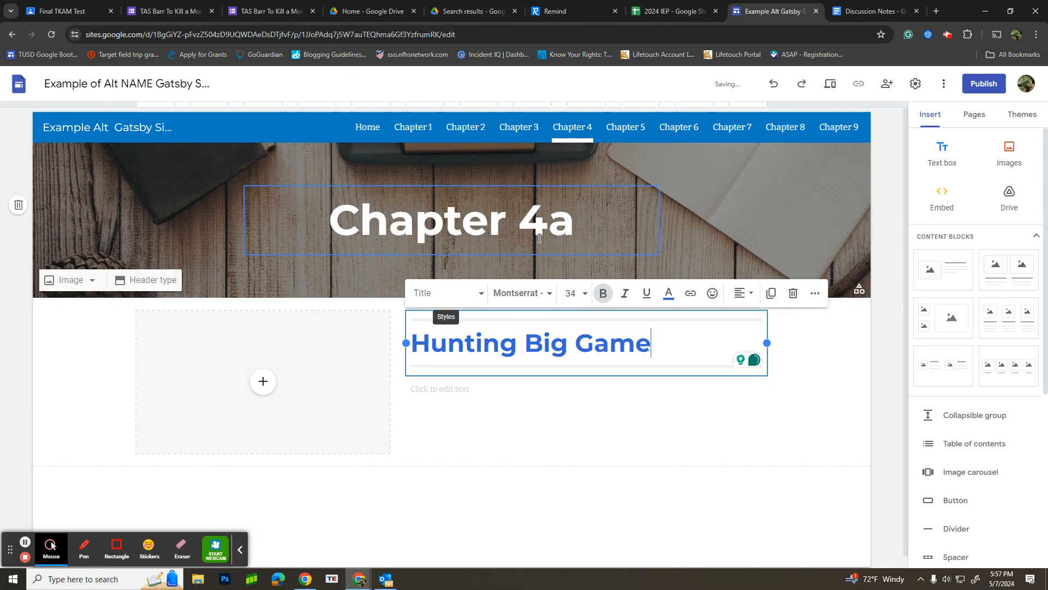
Step: Change the Chapter 4 page's header title to "Chapter 4: Historical Analysis"
click(562, 221)
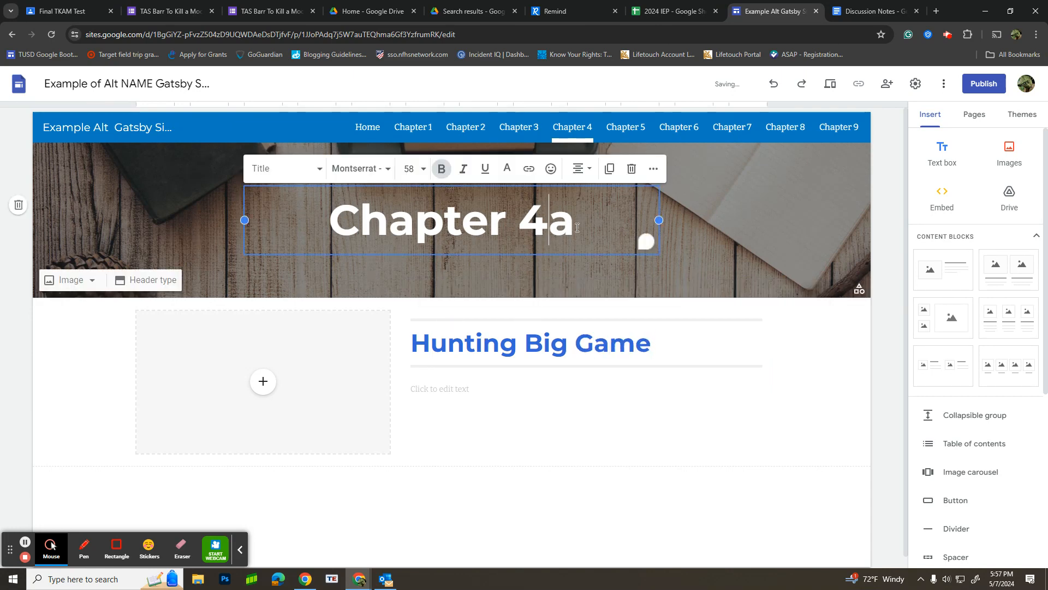
click(563, 220)
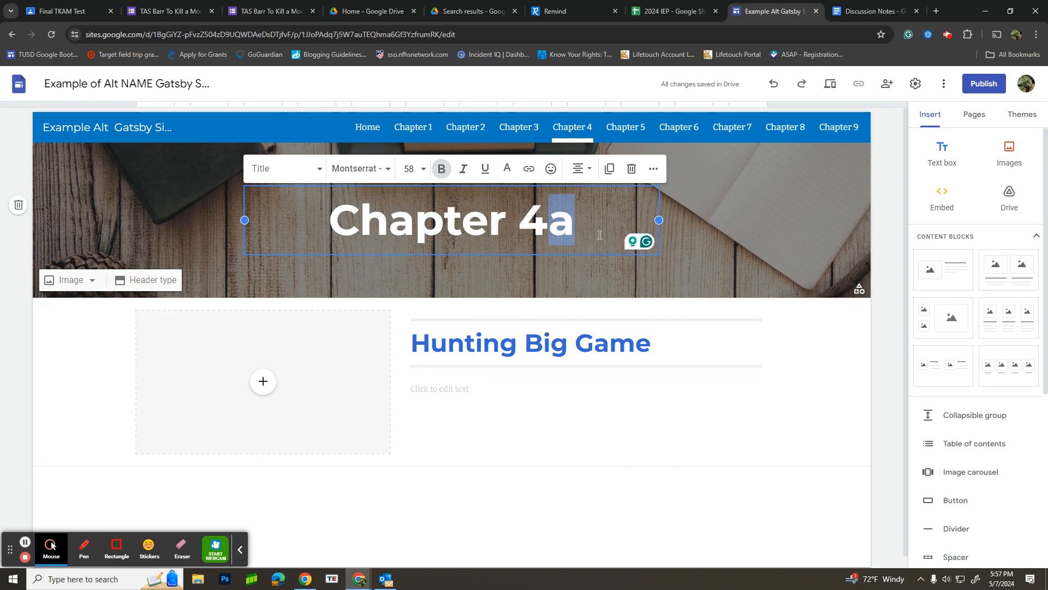
key(BackSpace)
text(: Histori)
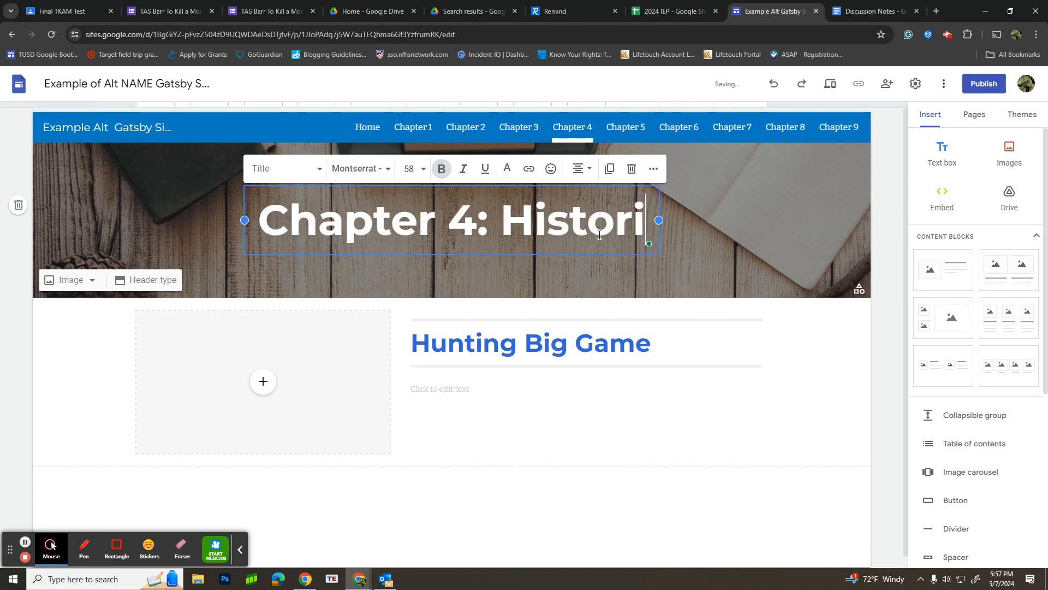
text(cal Analysis)
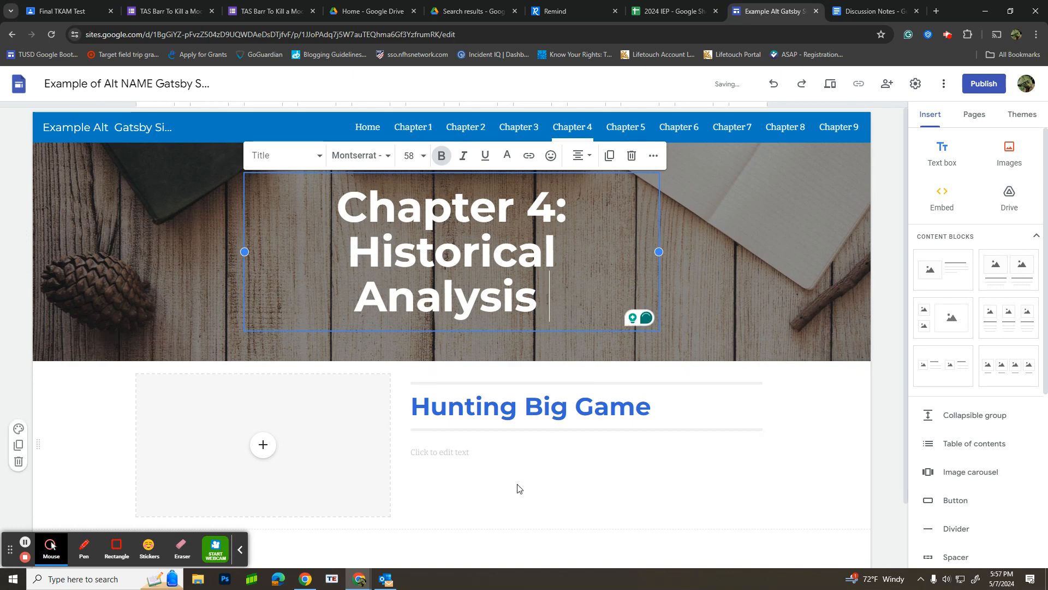
click(529, 470)
Step: Start a YouTube video insertion in the Chapter 4 block's empty media placeholder and search for "Hunting big game"
scroll(393, 386, down, 2)
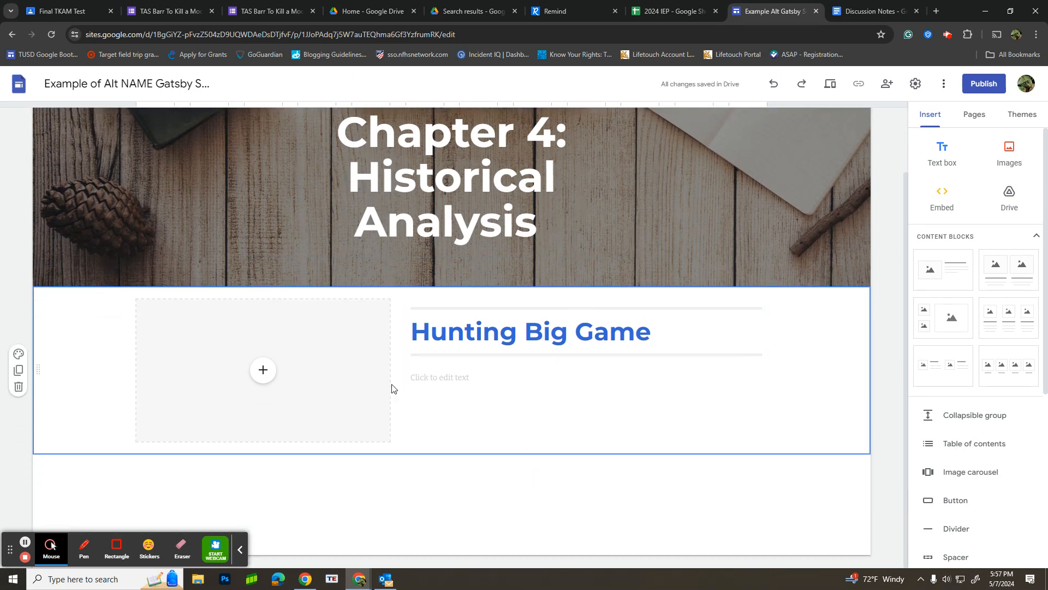
click(268, 376)
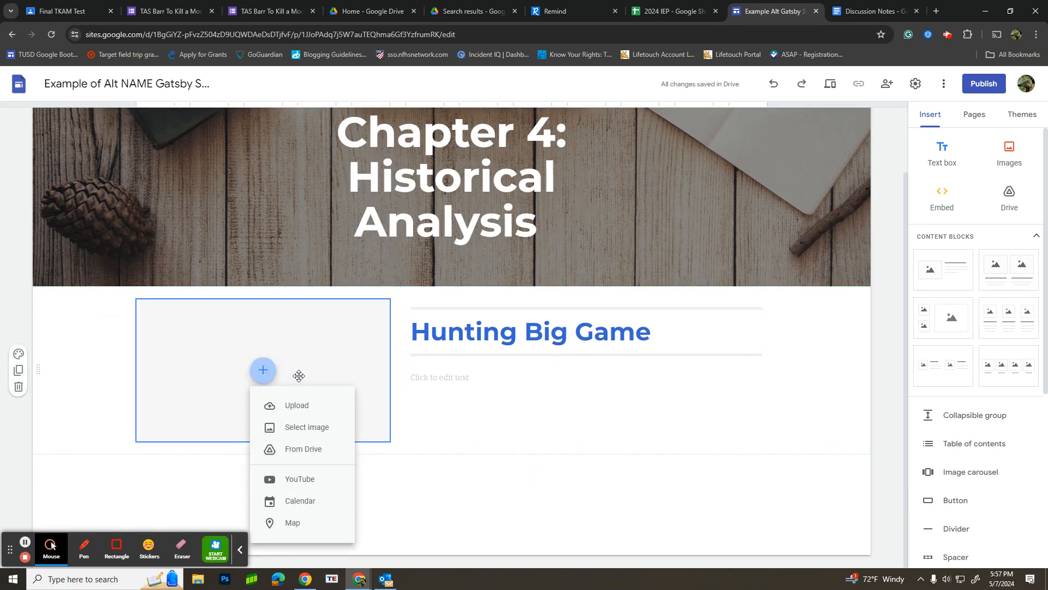
click(286, 479)
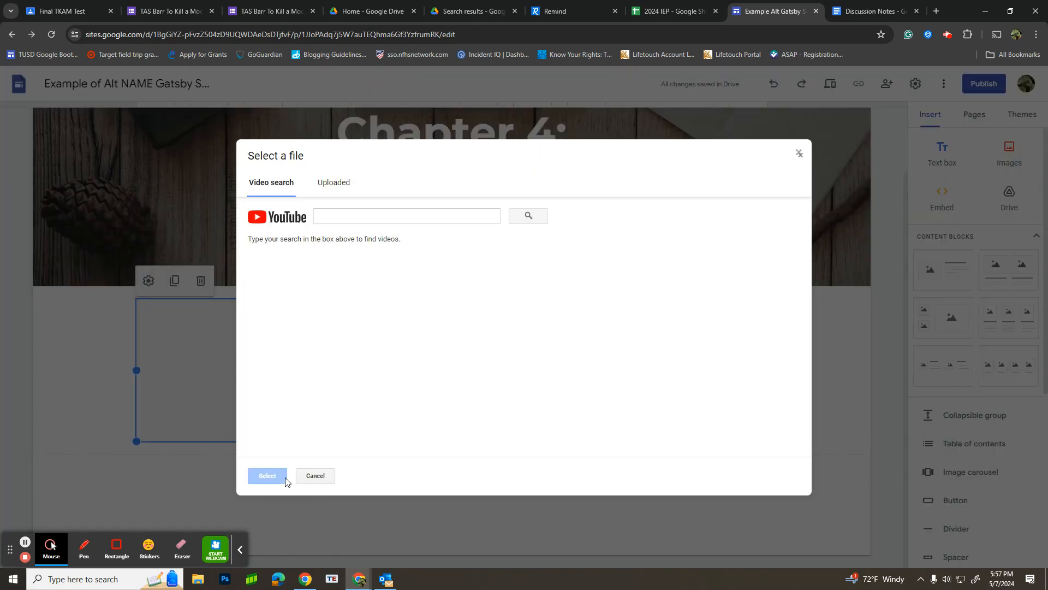
text(Hunting big)
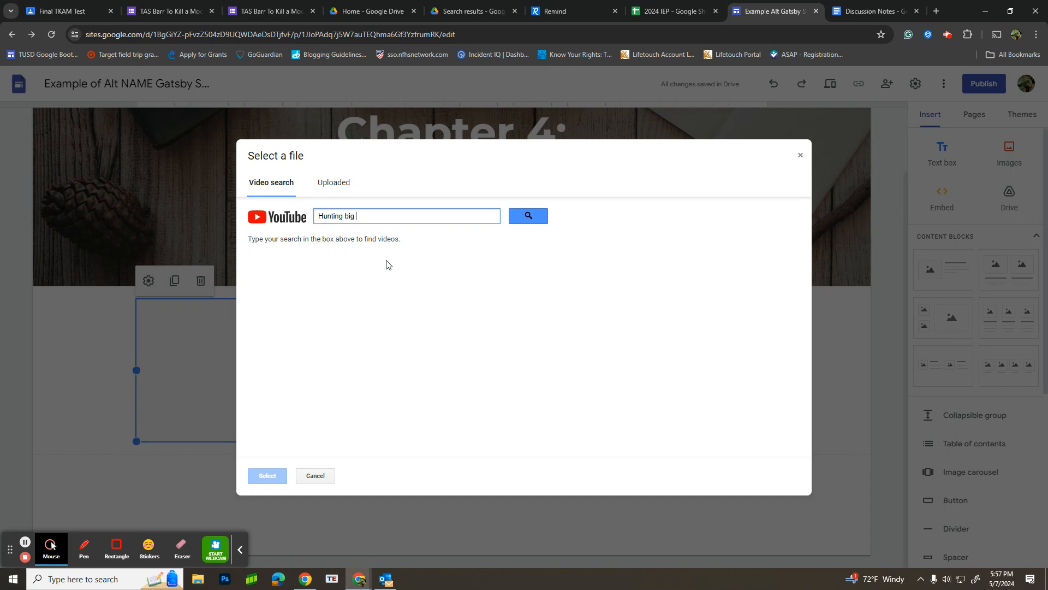
text( games)
key(Return)
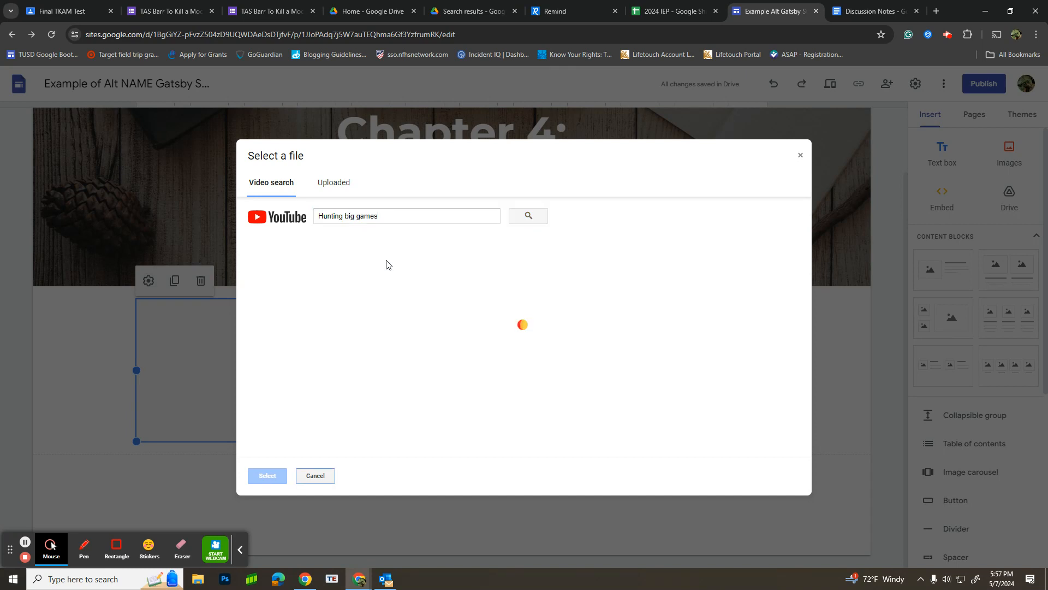
click(395, 216)
key(BackSpace)
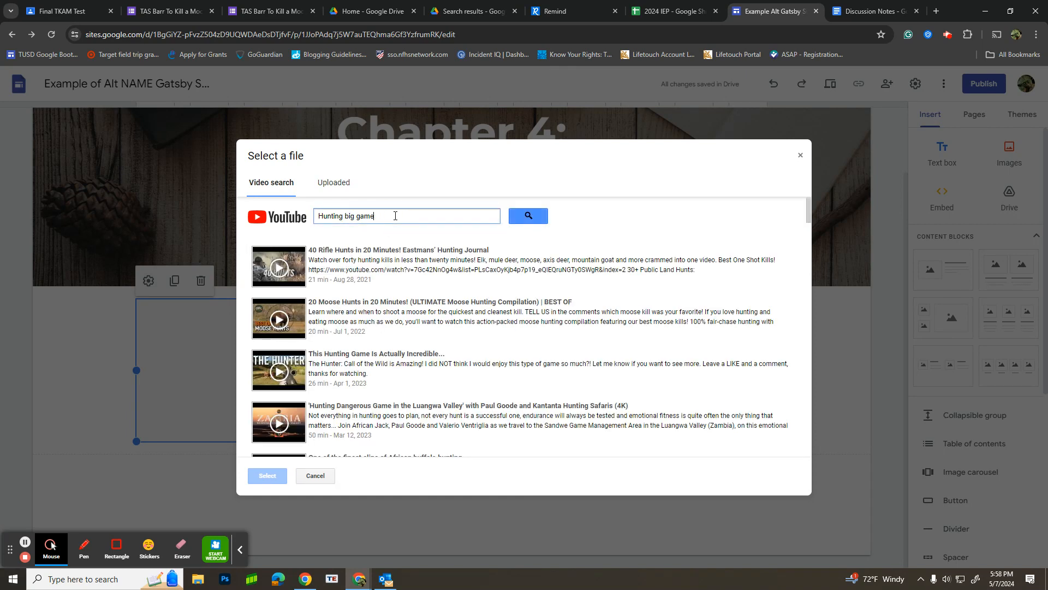
key(Return)
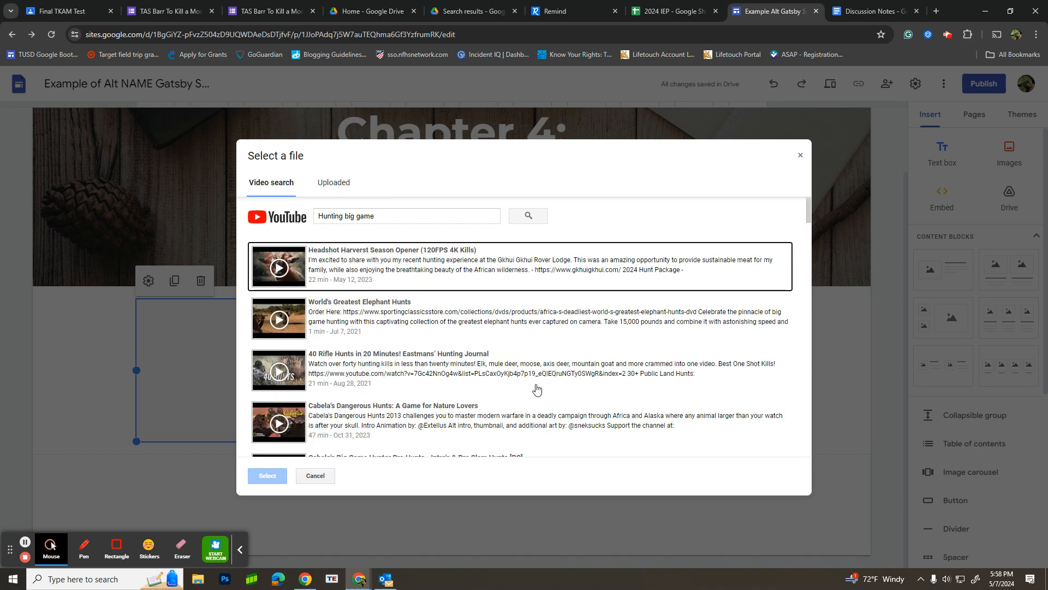
Step: Browse the hunting video results for a suitable match and rerun the search as "wrong Hunting big game"
scroll(536, 389, down, 3)
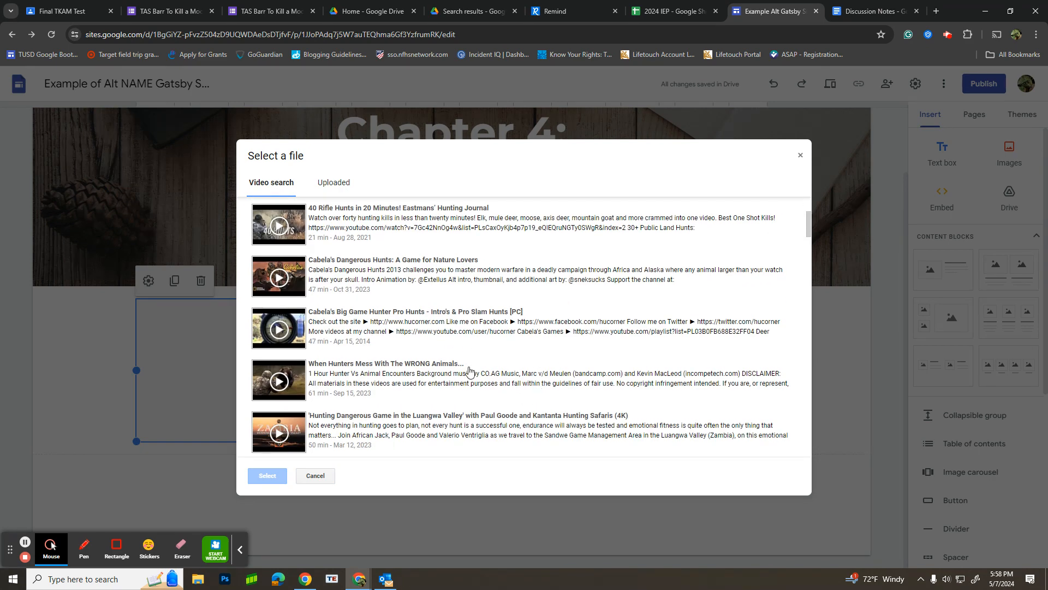
scroll(469, 372, down, 3)
scroll(469, 371, down, 3)
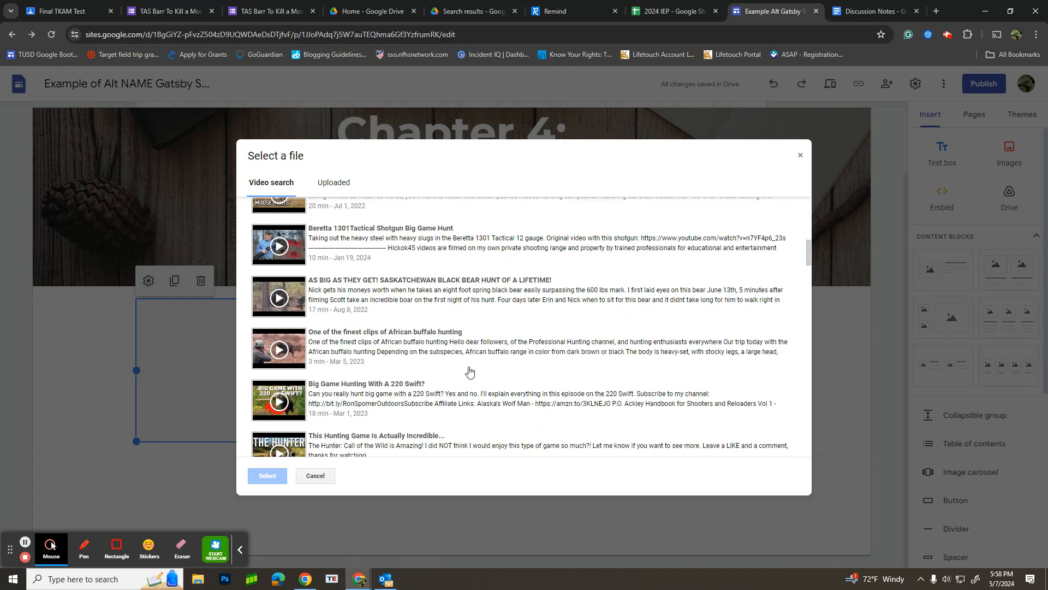
scroll(469, 372, down, 3)
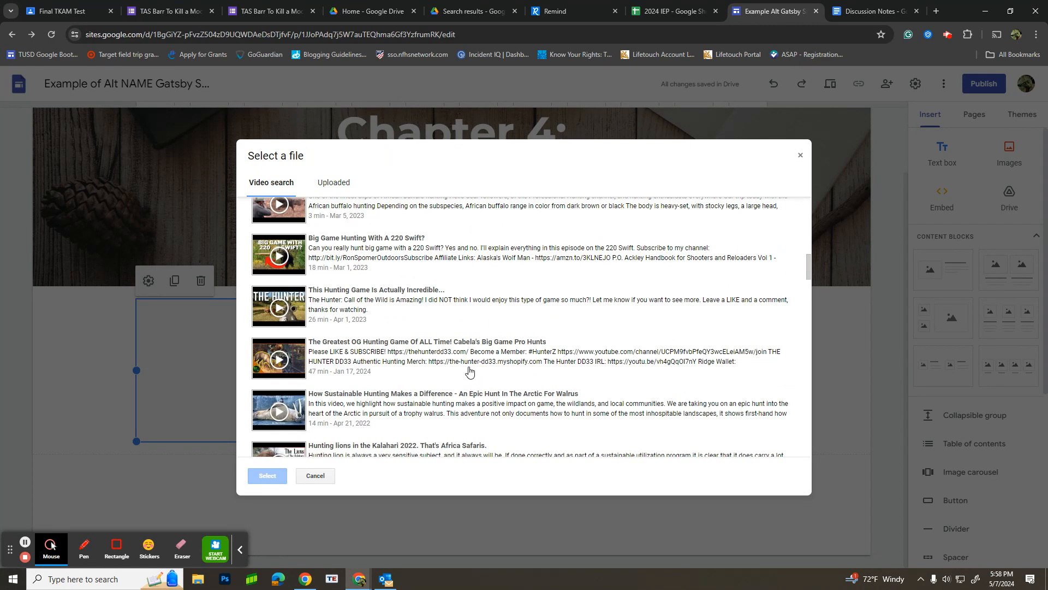
scroll(469, 372, up, 15)
click(351, 216)
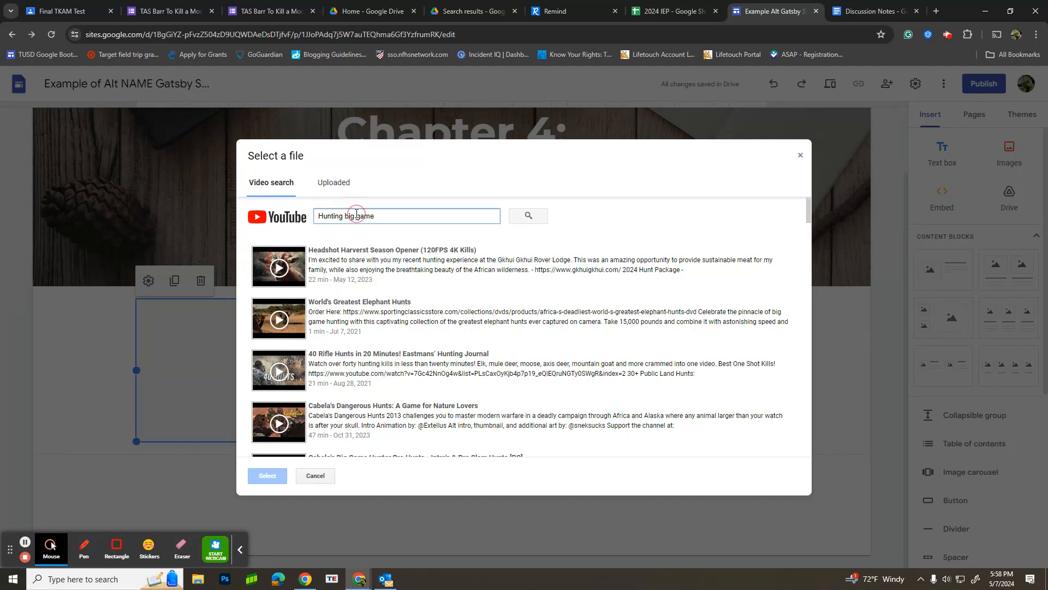
text(wrong)
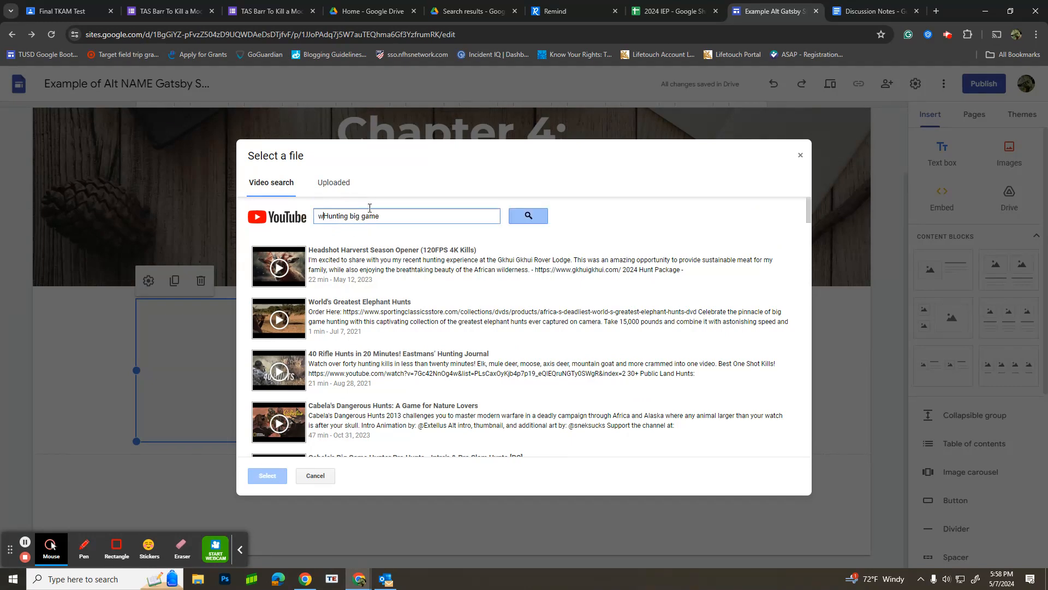
key(Return)
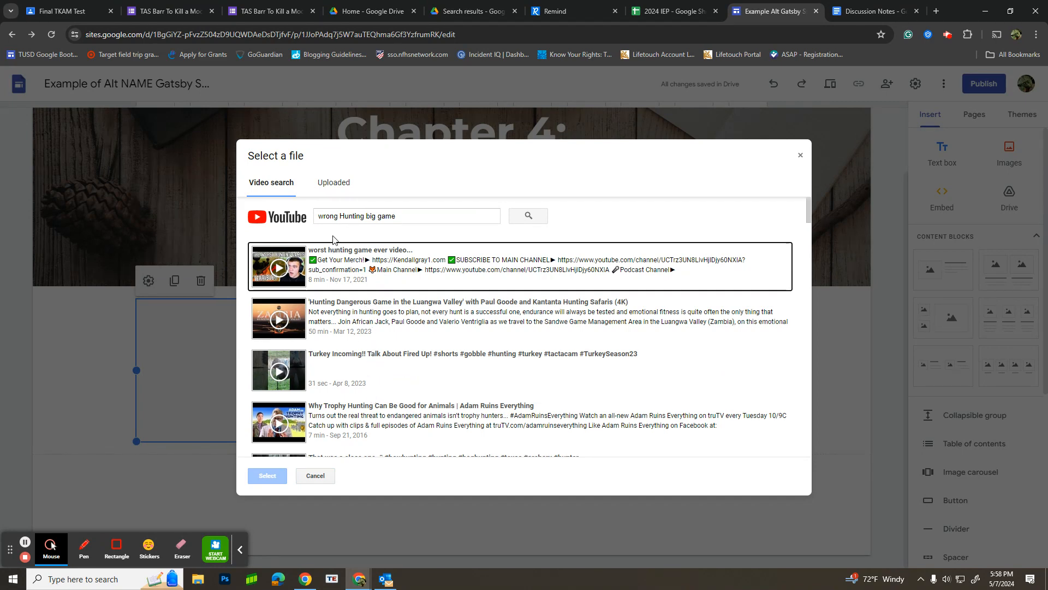
Step: Search YouTube for "1920s Hunting big game" and insert "64 Vintage hunting photos that show life in another era" into the Chapter 4 block
drag(336, 222, 315, 220)
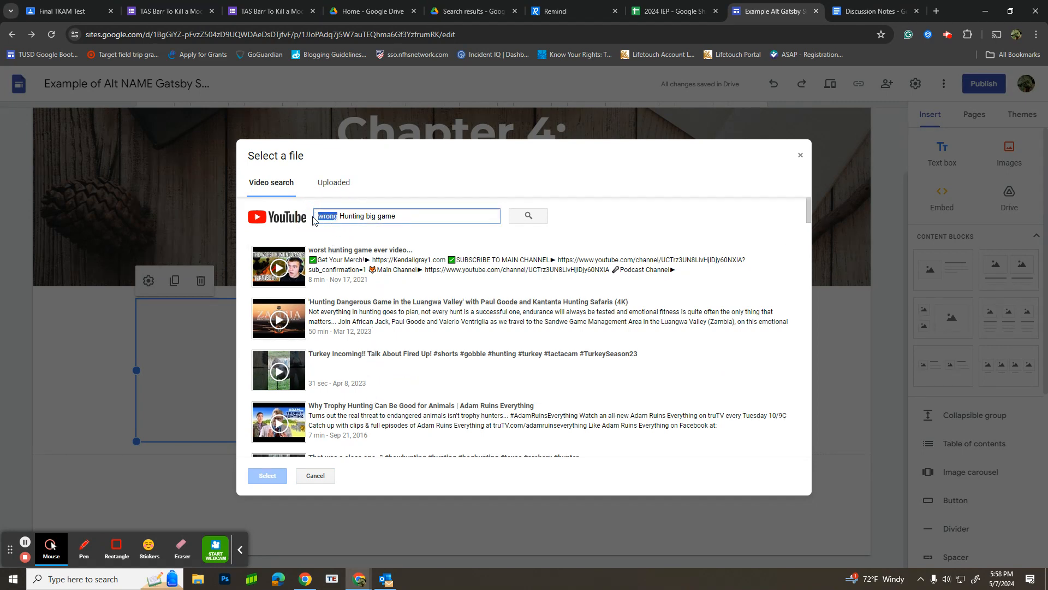
text(1920w)
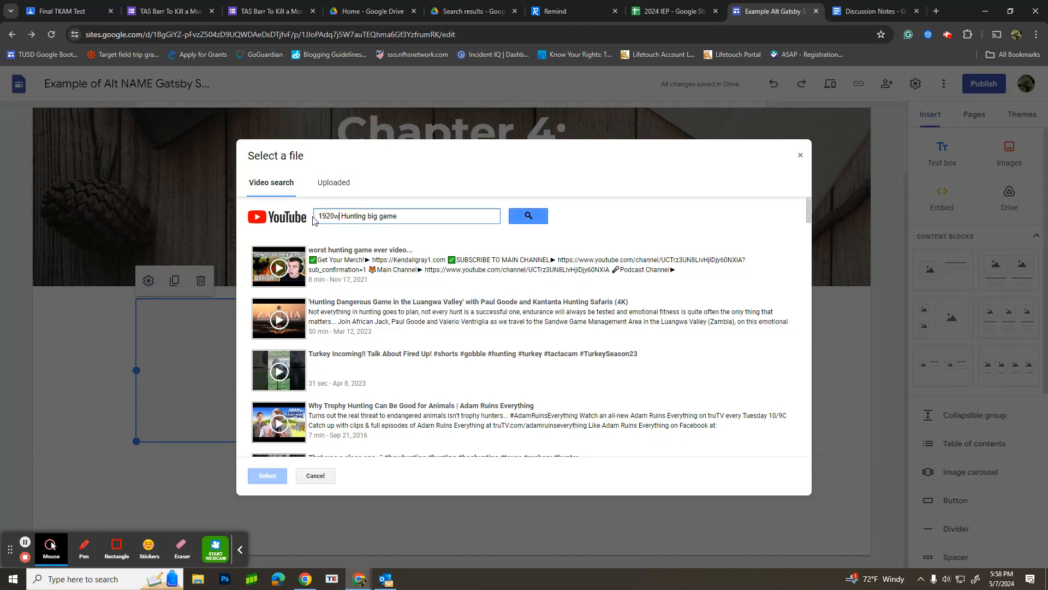
key(BackSpace)
text(s)
key(Return)
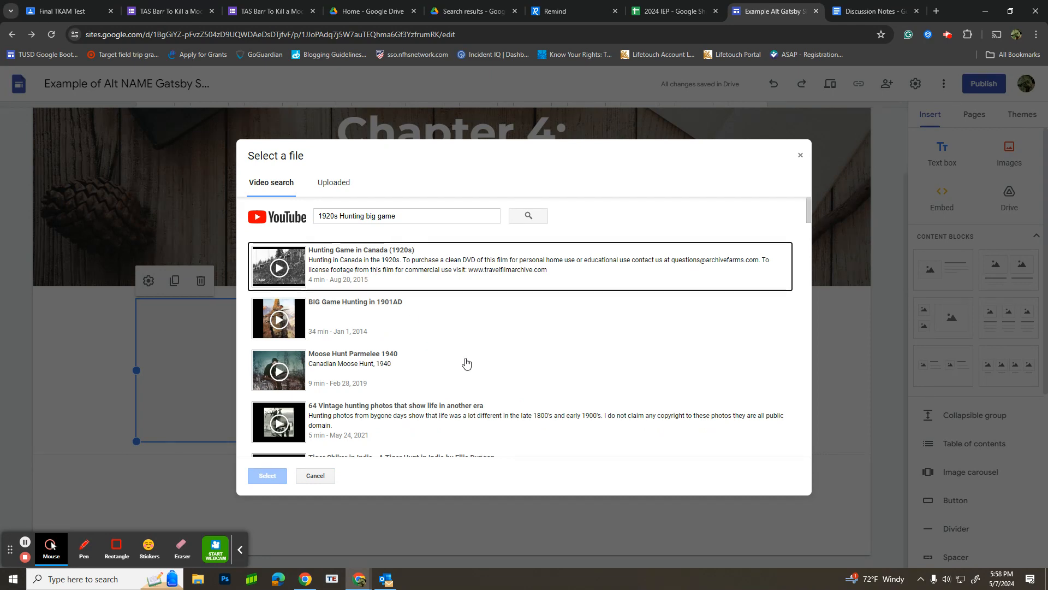
click(335, 418)
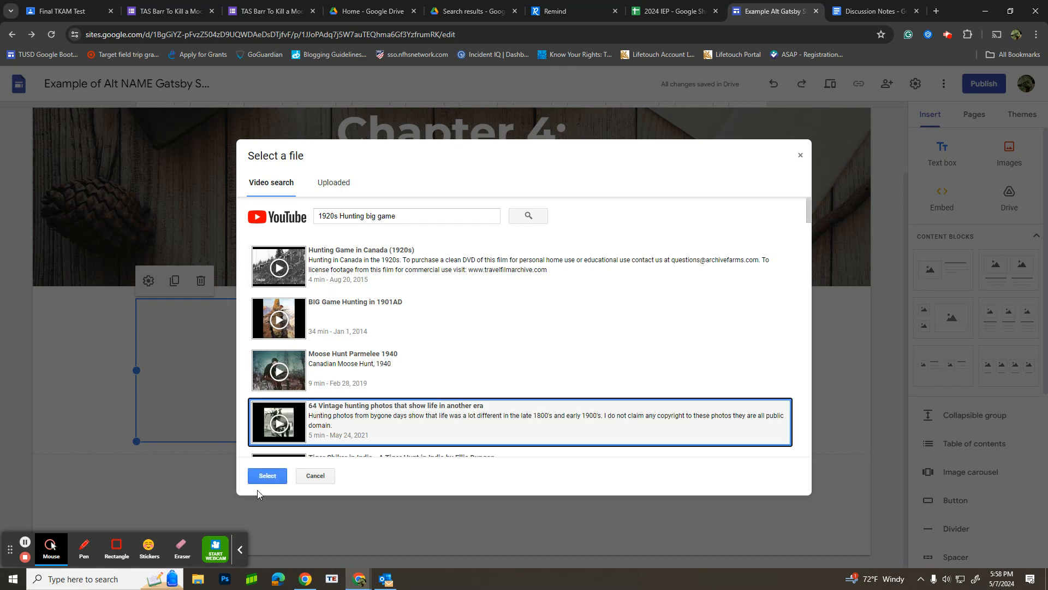
click(267, 475)
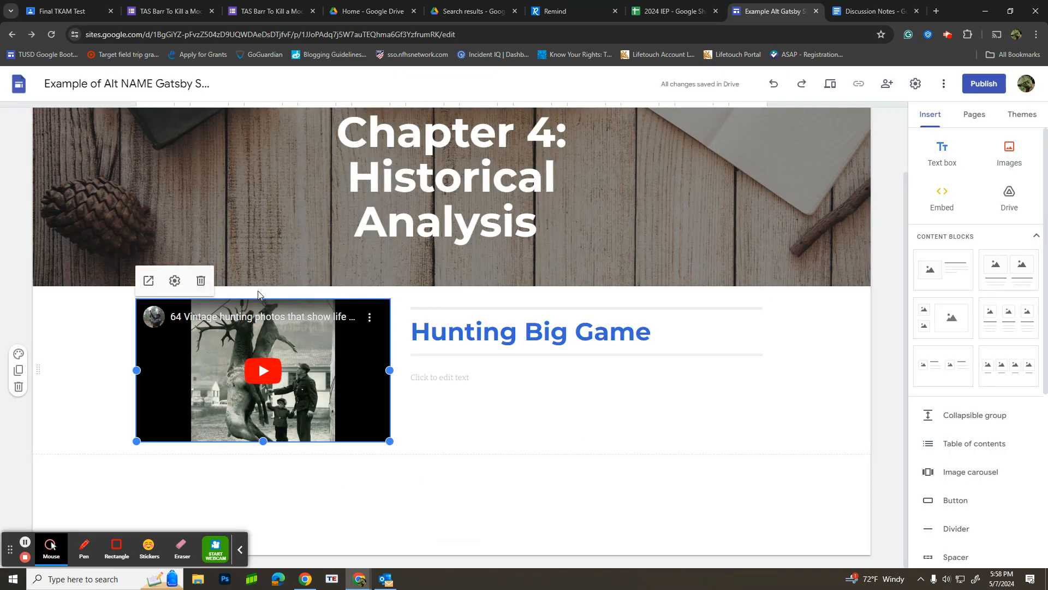
click(446, 378)
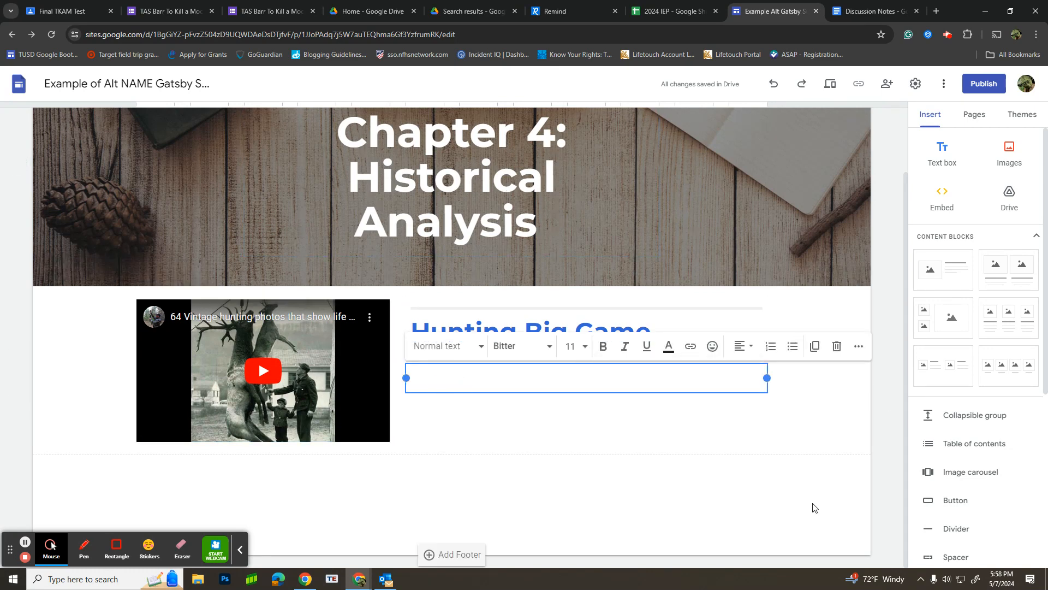
click(812, 447)
Step: Open the site's Chapter 5 page and review the Chapter 5 Historical and Literary topics in the Discussion Notes document
scroll(674, 273, up, 3)
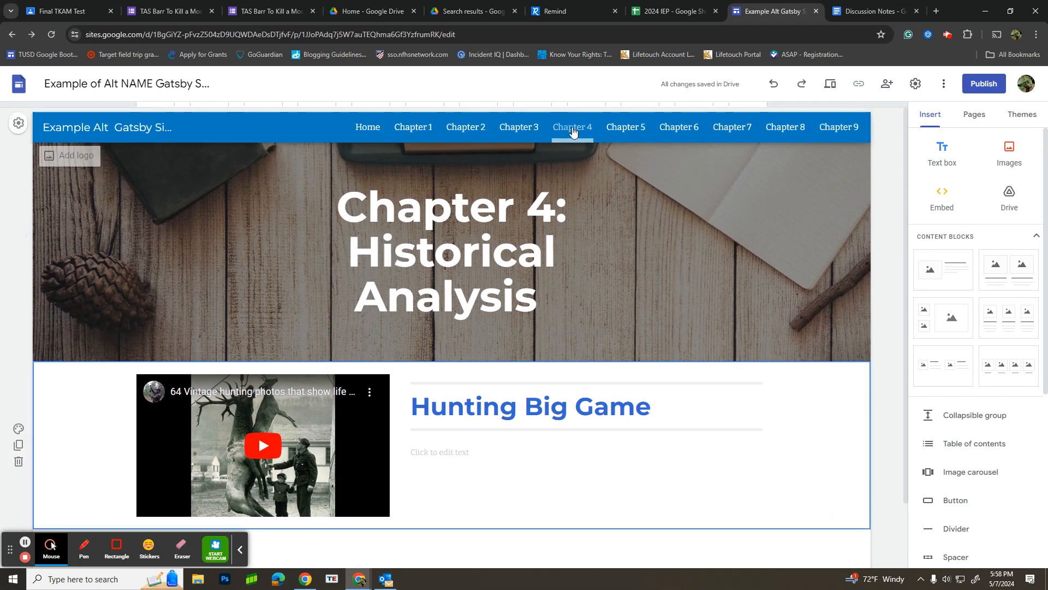
click(617, 129)
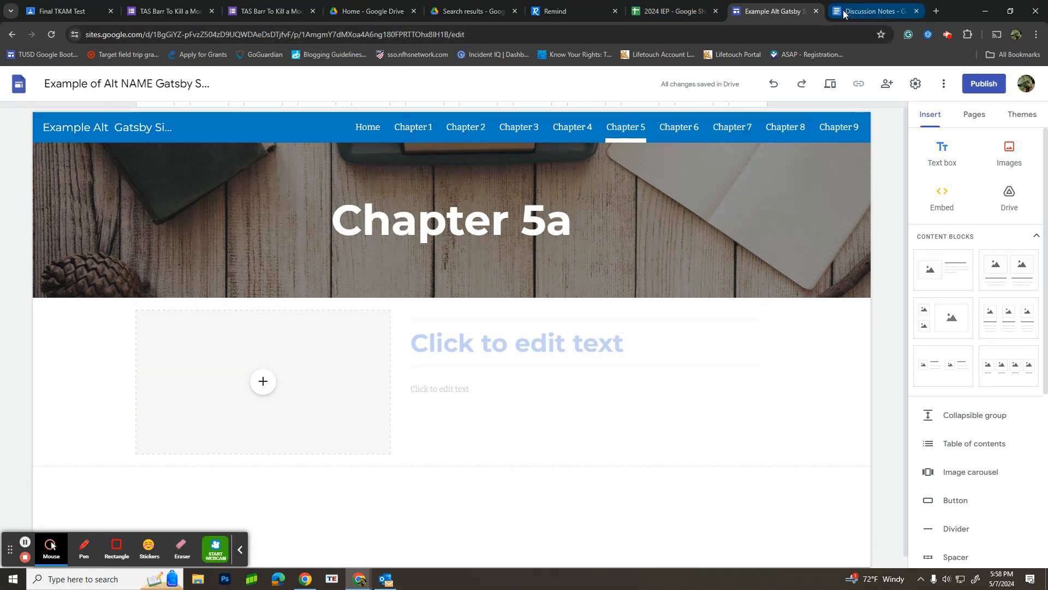
click(874, 11)
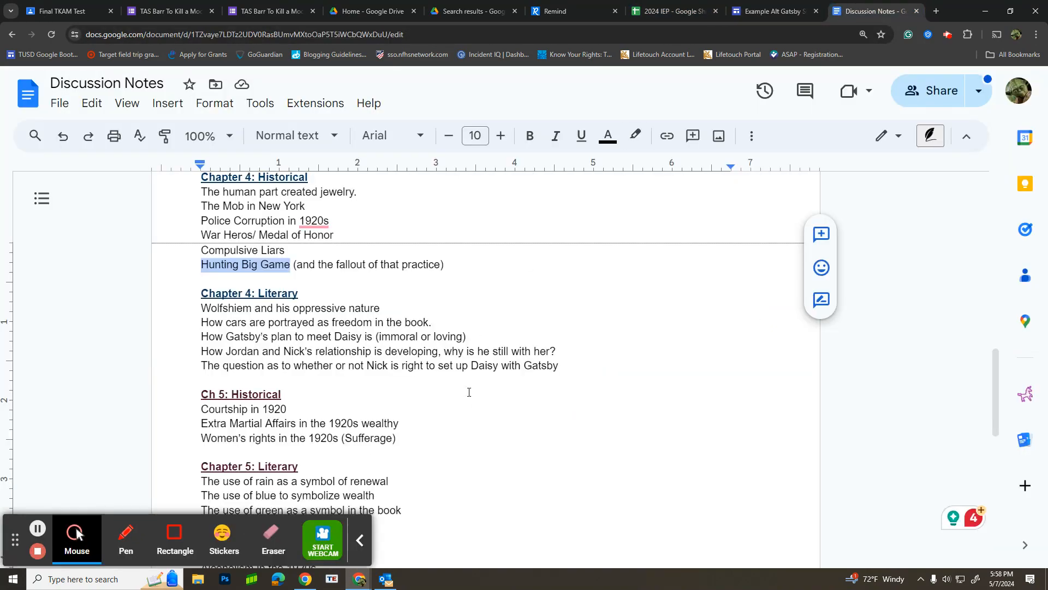
scroll(442, 392, down, 3)
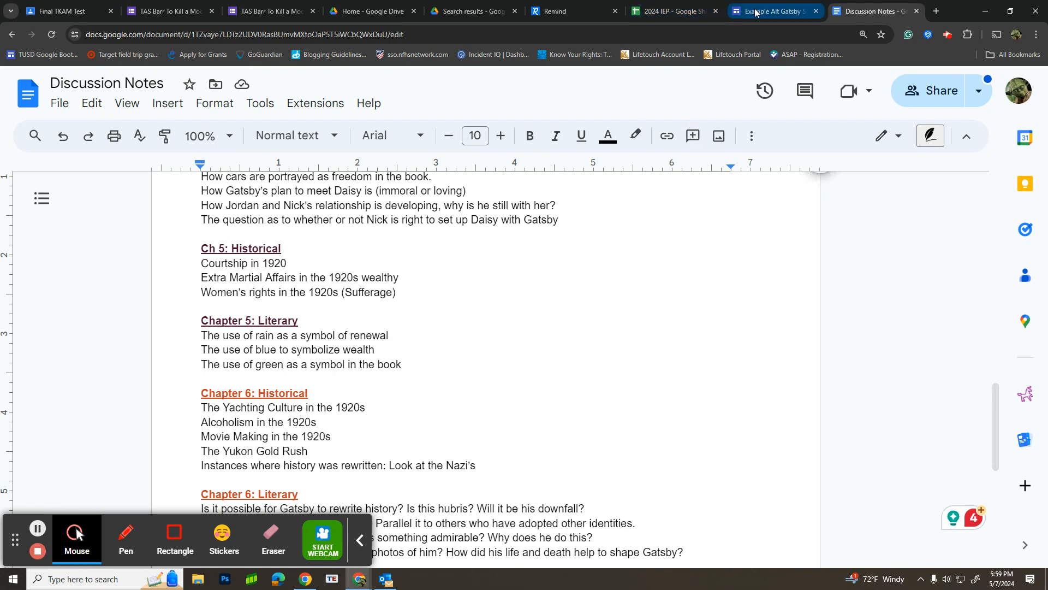
Step: Return to the Gatsby site and enter "Rain = Renewal" as the title of the Chapter 5 content block
click(772, 10)
click(476, 339)
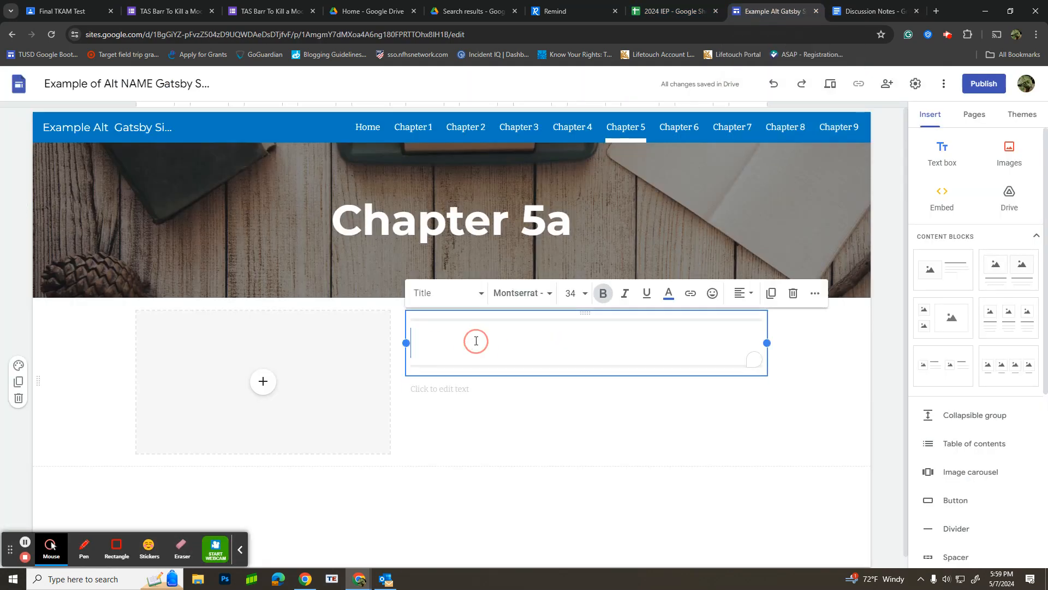
text(Rain )
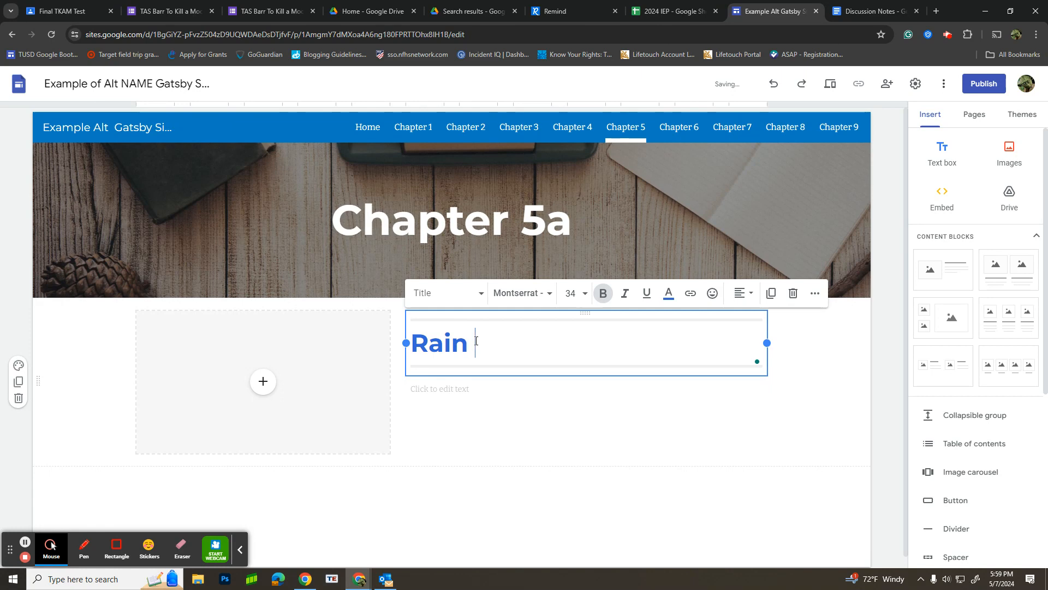
text(= Ren)
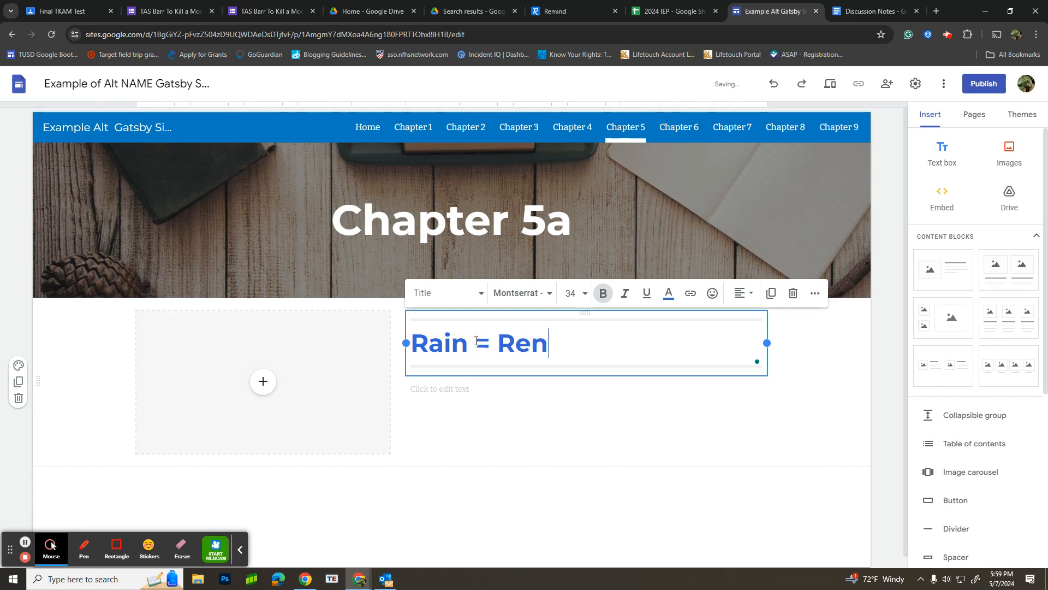
text(ewal)
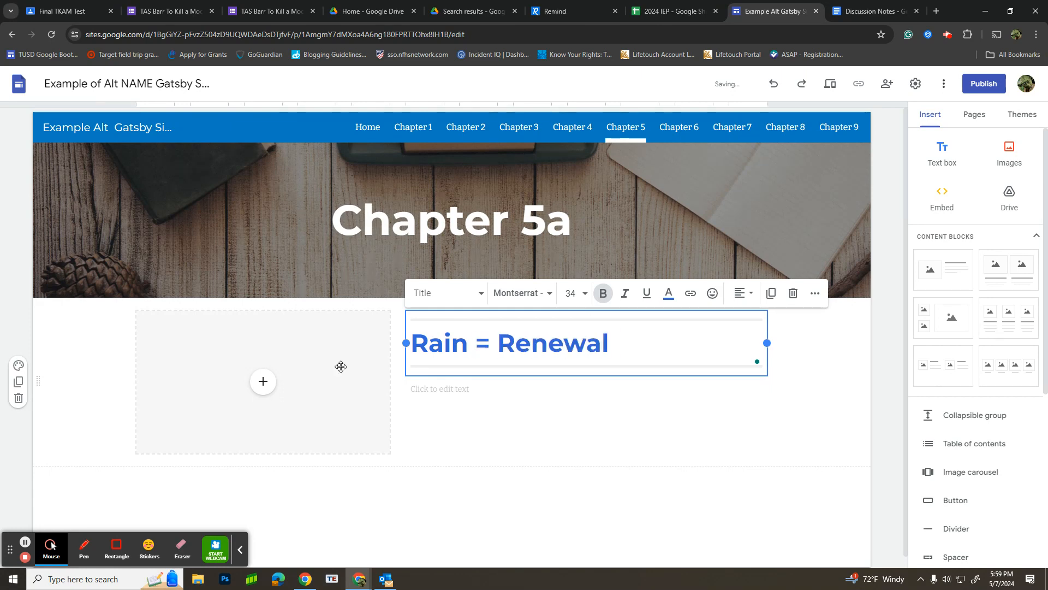
click(261, 382)
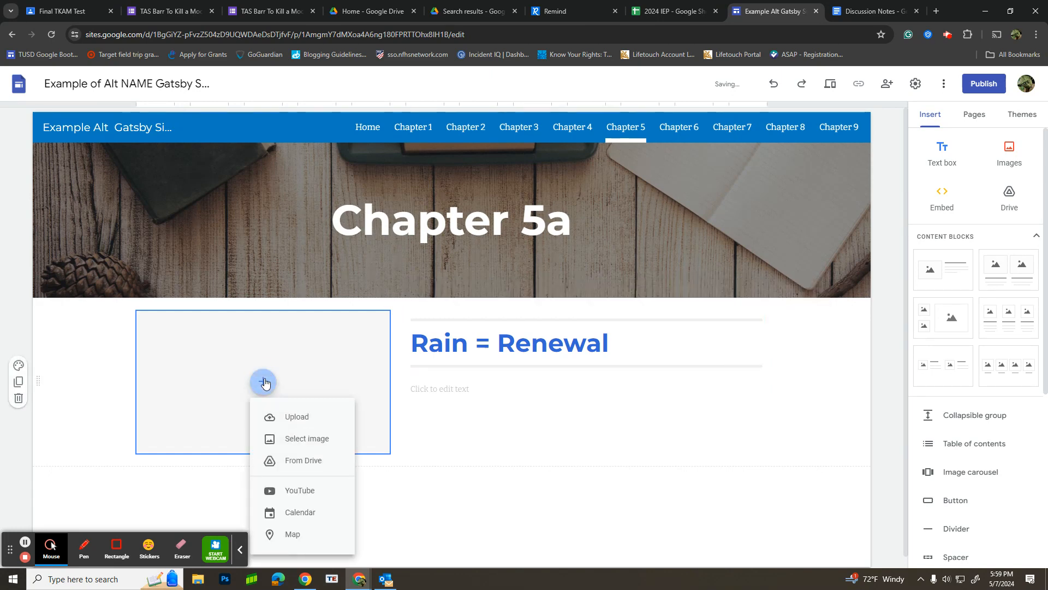
click(307, 439)
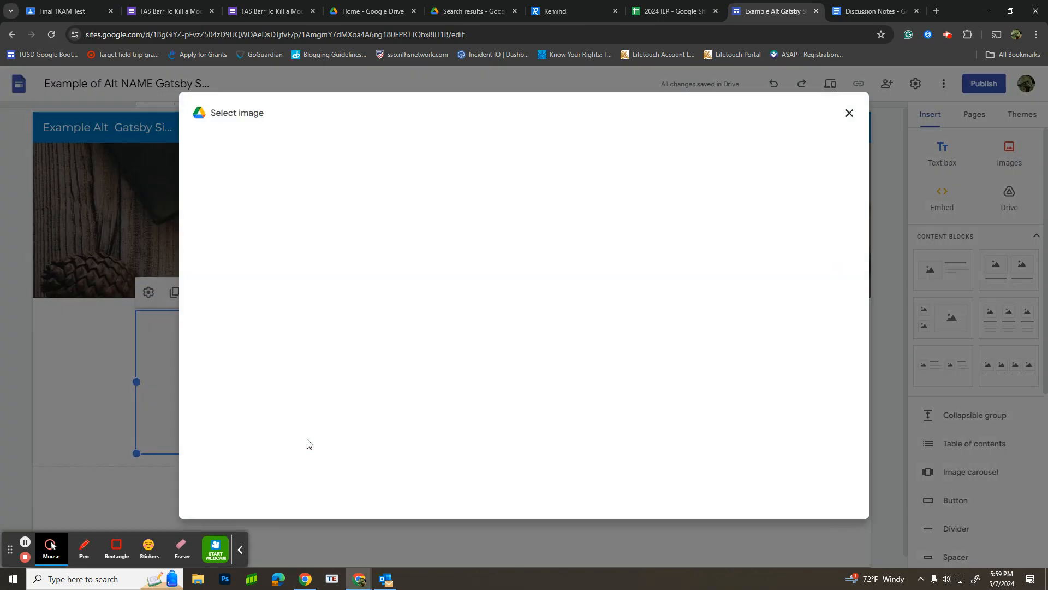
click(848, 113)
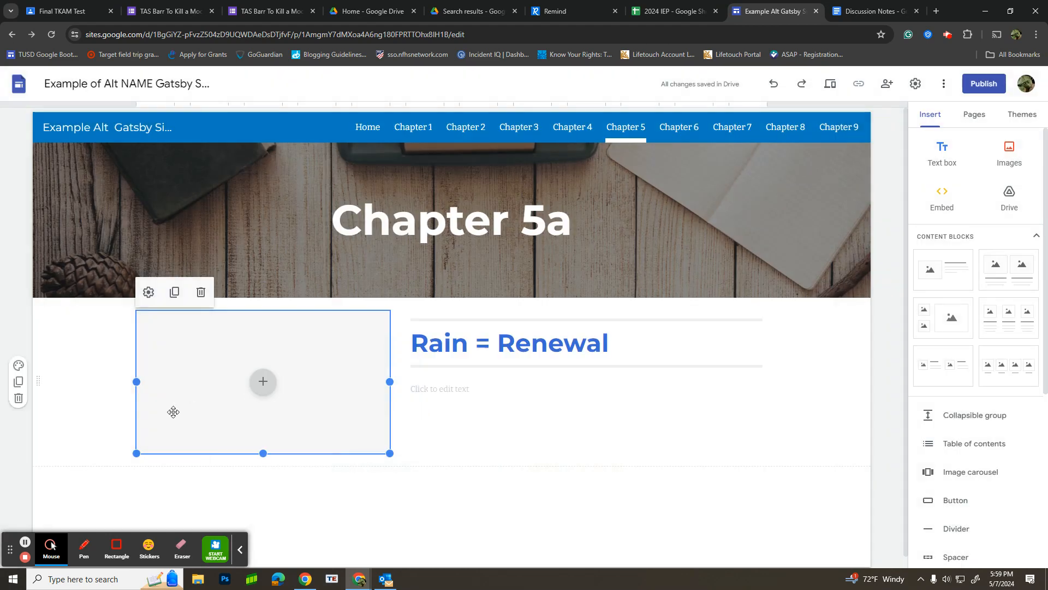
Step: Search YouTube for "Rain fall" and insert the "10 Hours of Rain Sound Relaxation" video into the Chapter 5 block's media placeholder
click(266, 385)
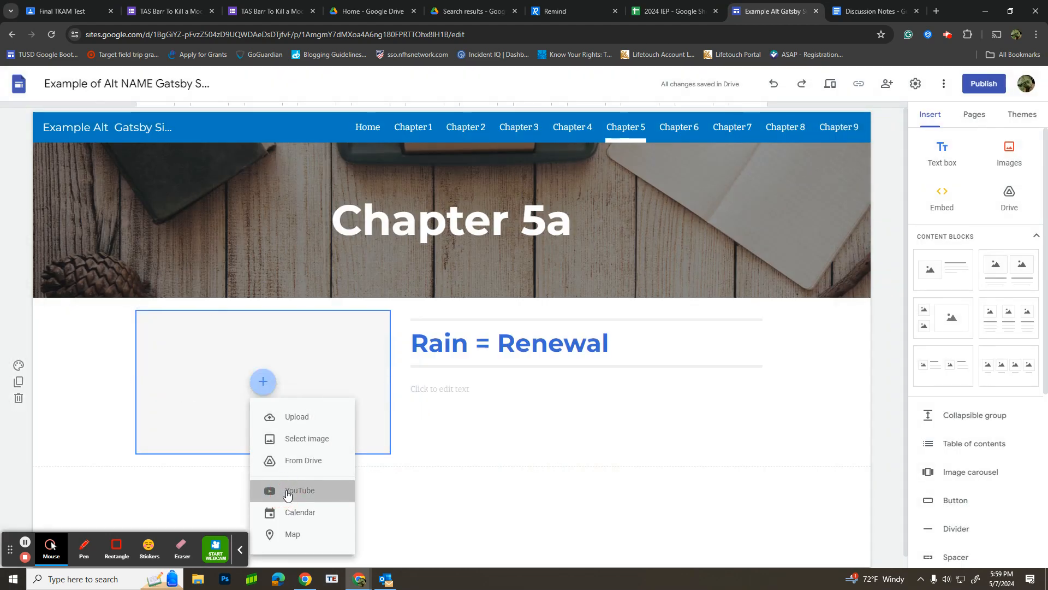
click(286, 488)
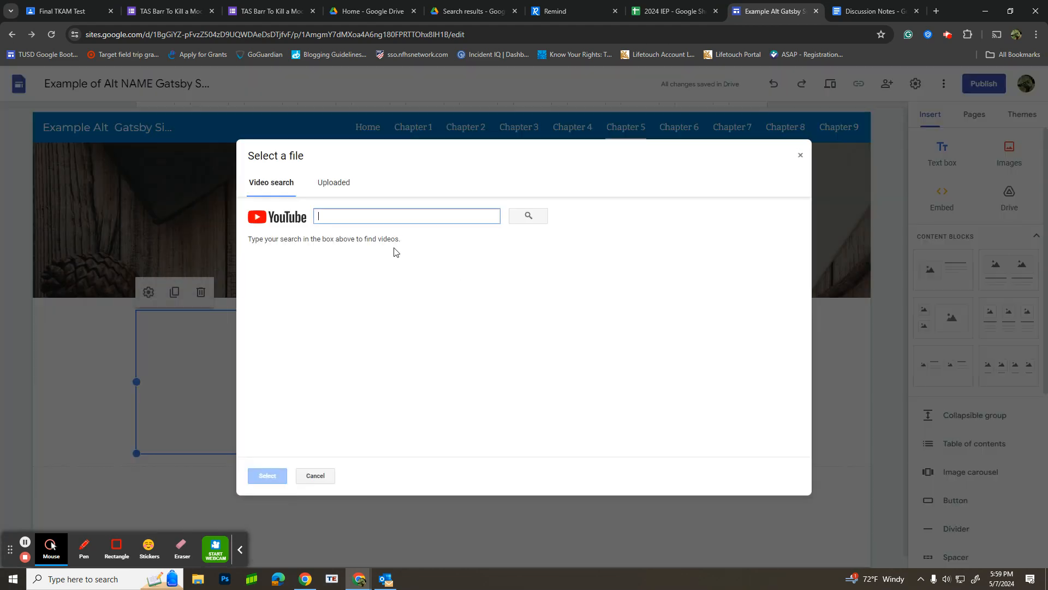
text(Rain)
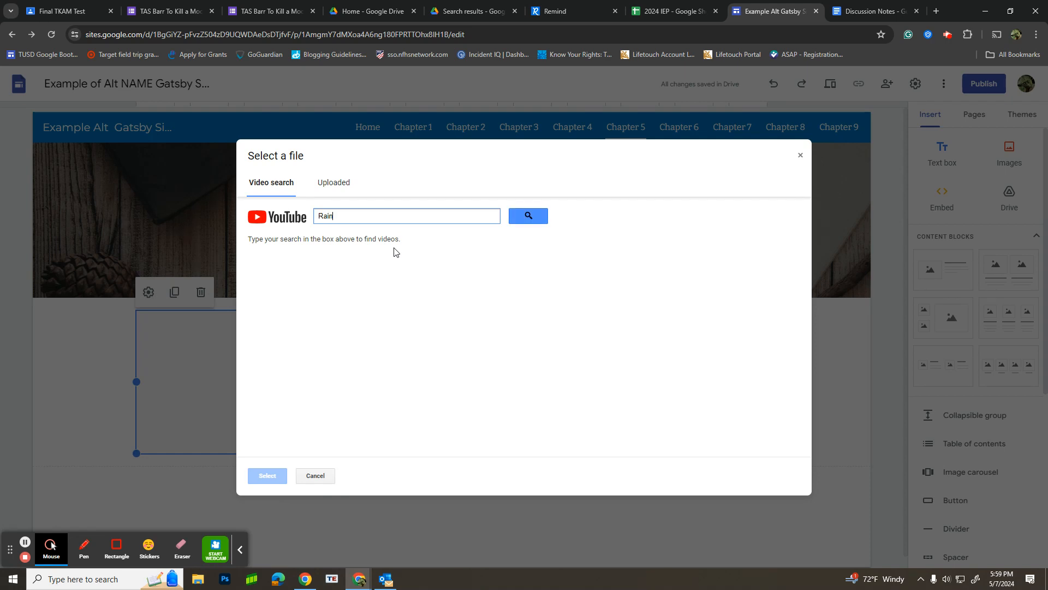
text( fall)
key(Return)
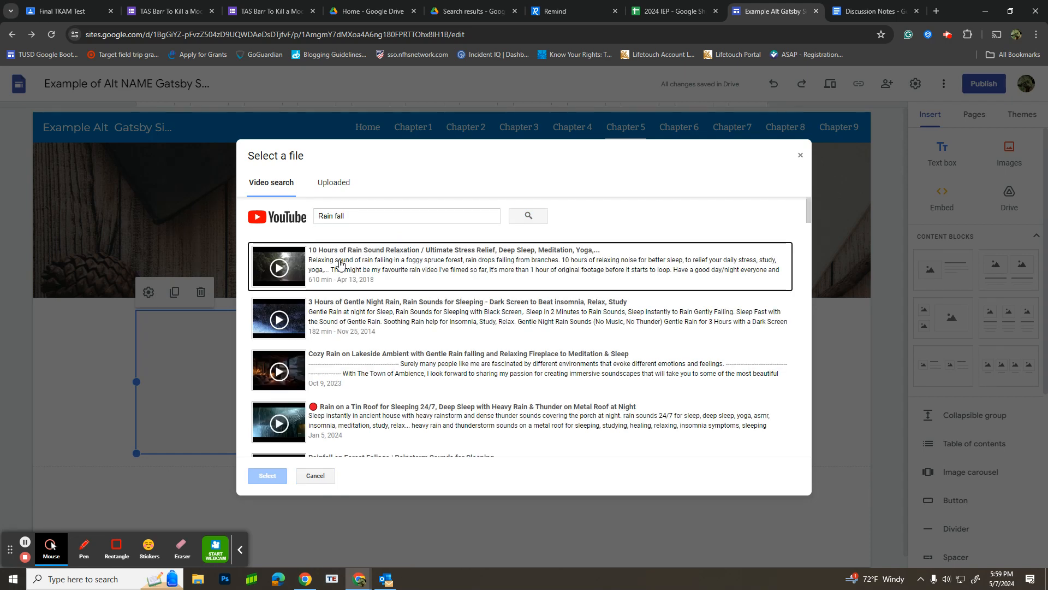
click(289, 278)
click(267, 476)
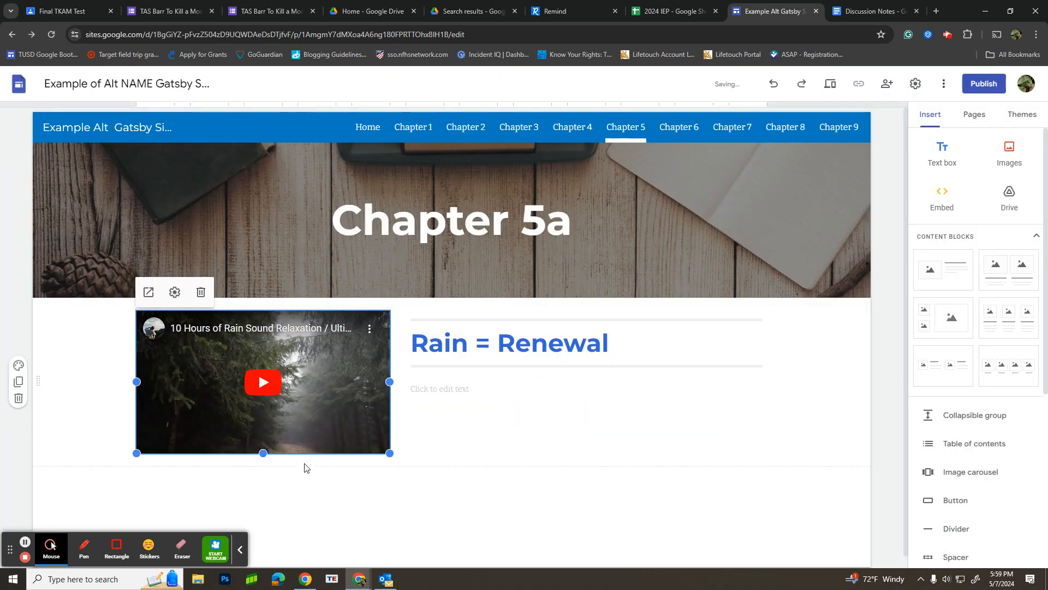
Step: Change the Chapter 5 page header to "Chapter 5: Literary Analysis"
click(502, 197)
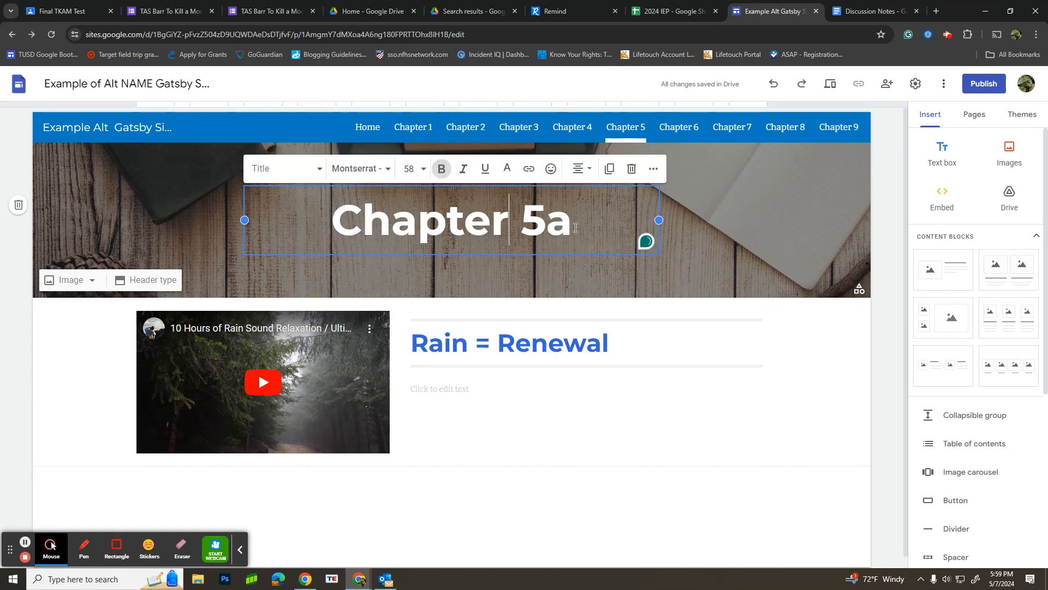
drag(574, 229, 553, 229)
text(: )
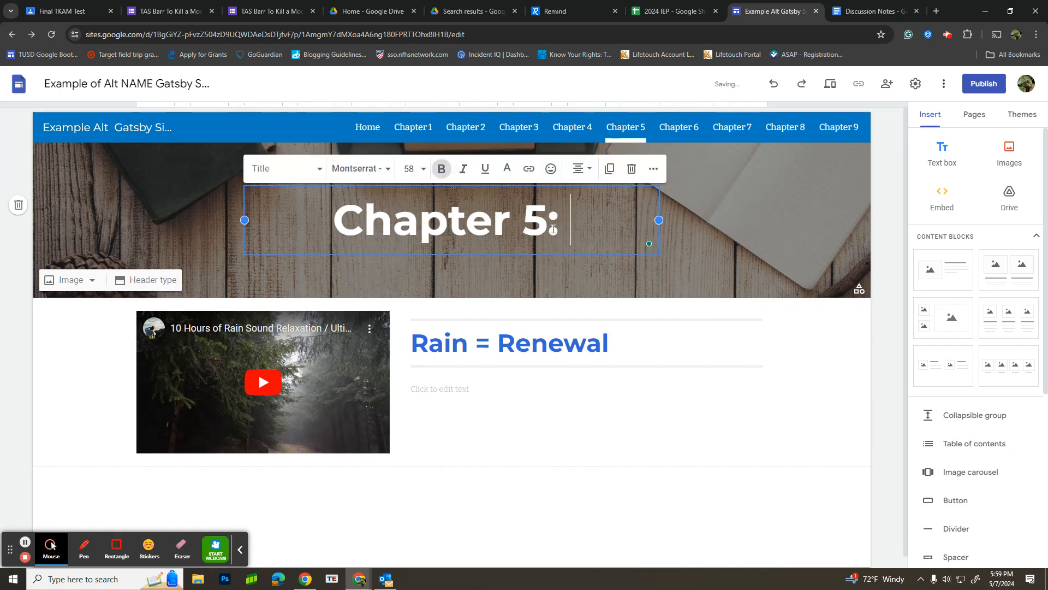
text(Liter)
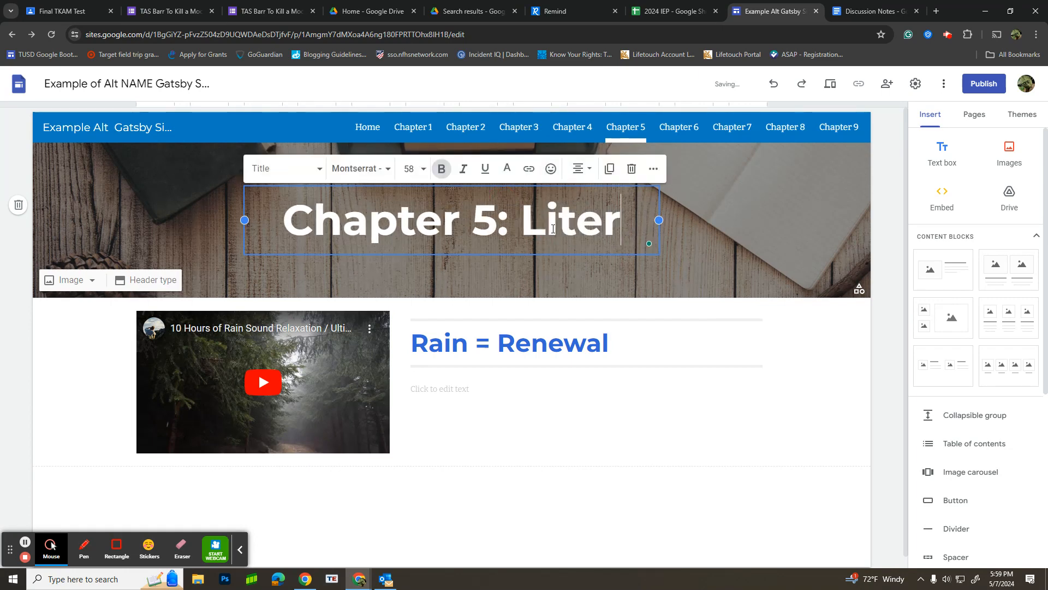
text(ary Analysis)
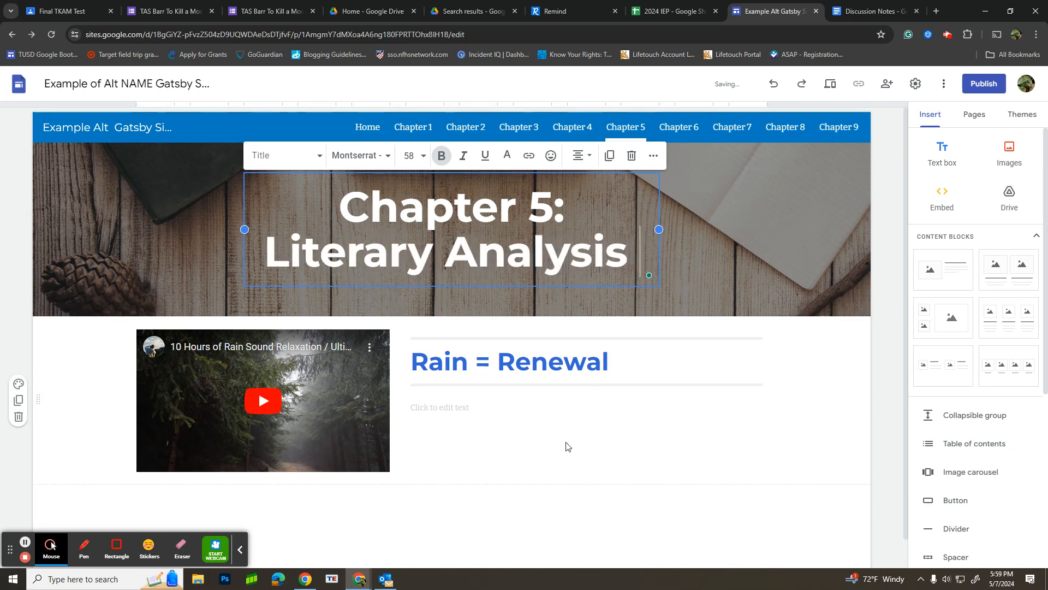
click(560, 463)
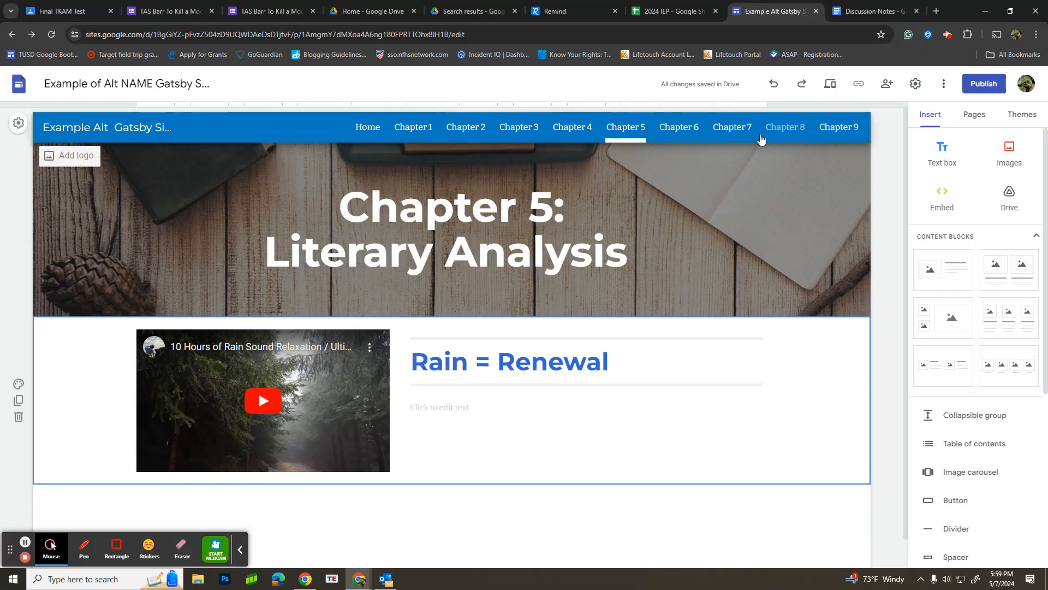
Step: Open the Chapter 1 page and paste the sample color-symbolism paragraph into the body text under "White as a Symbol"
click(412, 129)
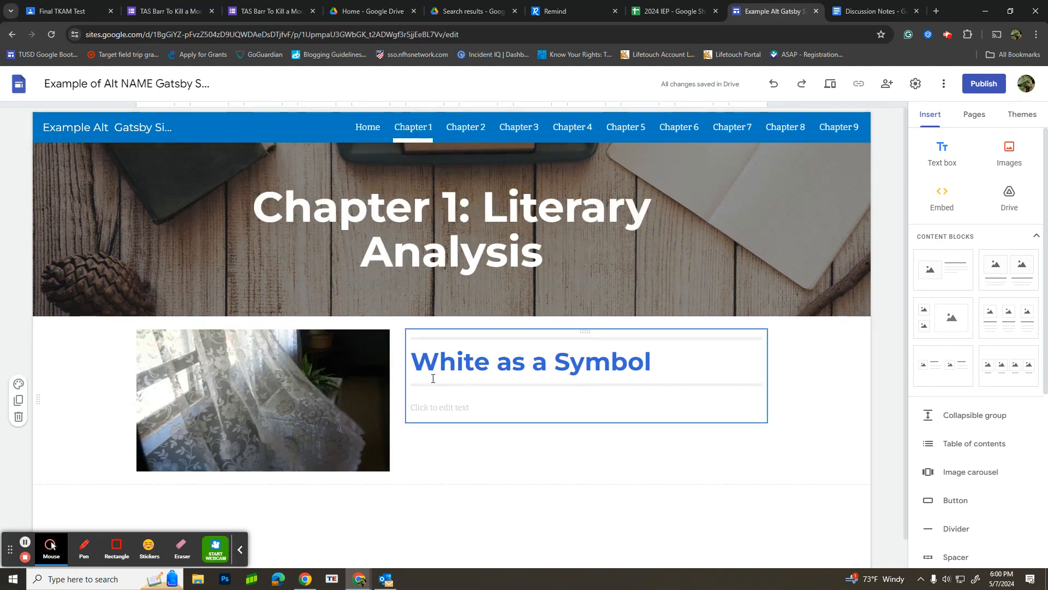
click(438, 404)
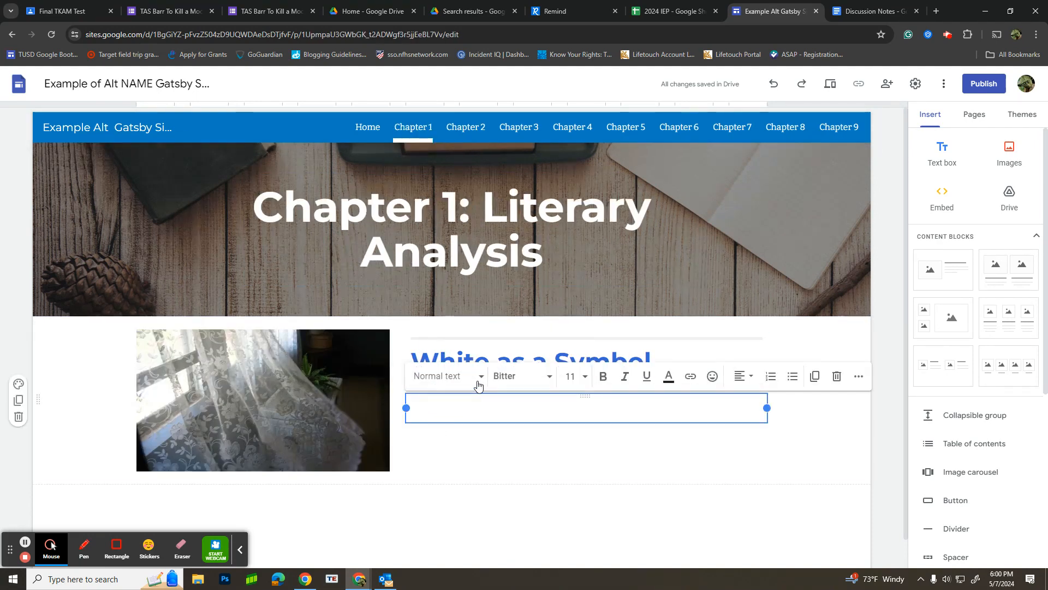
click(876, 12)
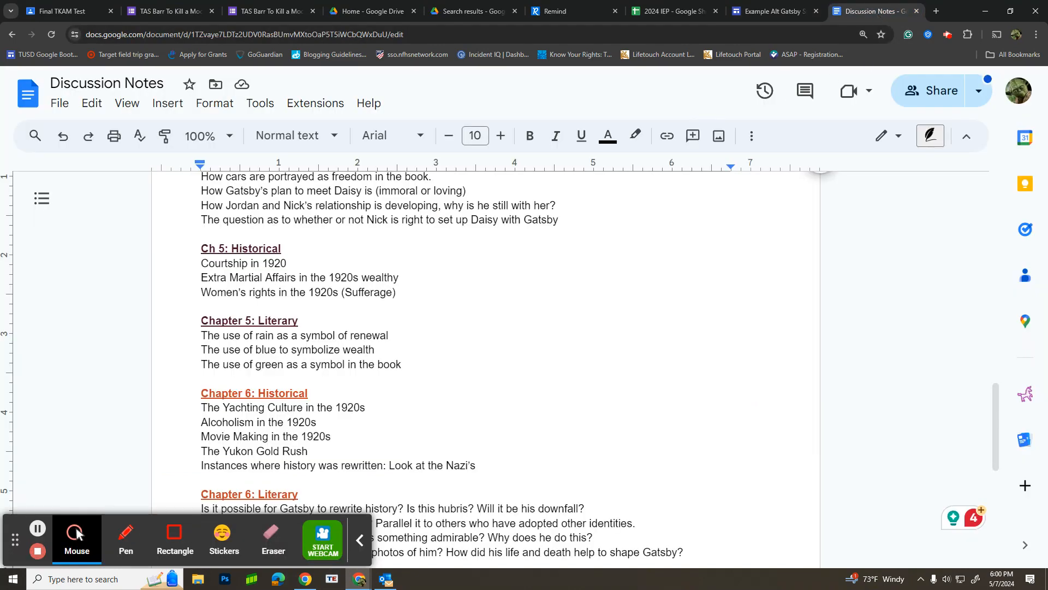
click(76, 534)
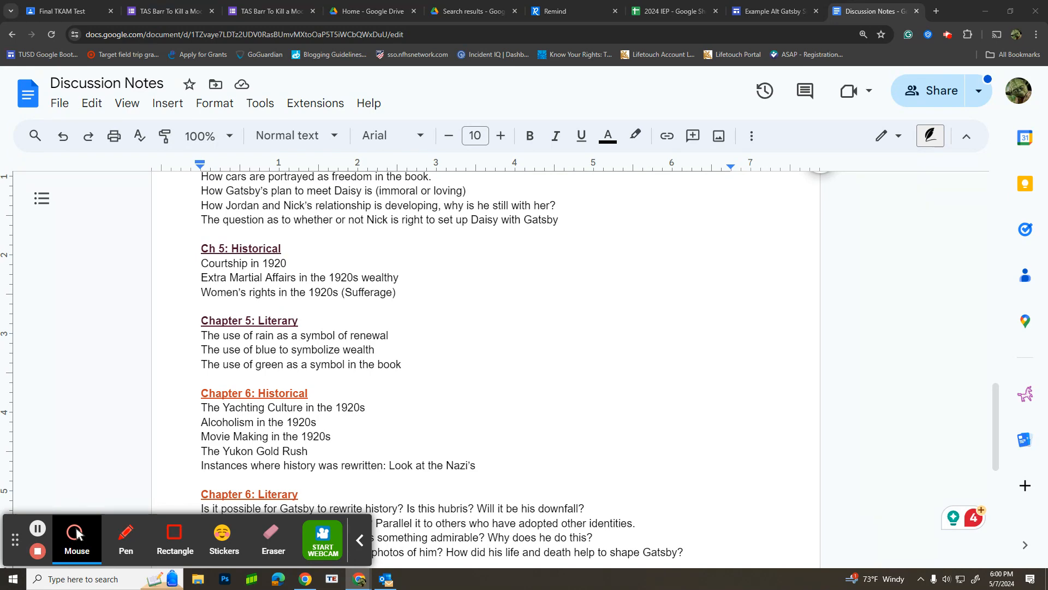
click(748, 12)
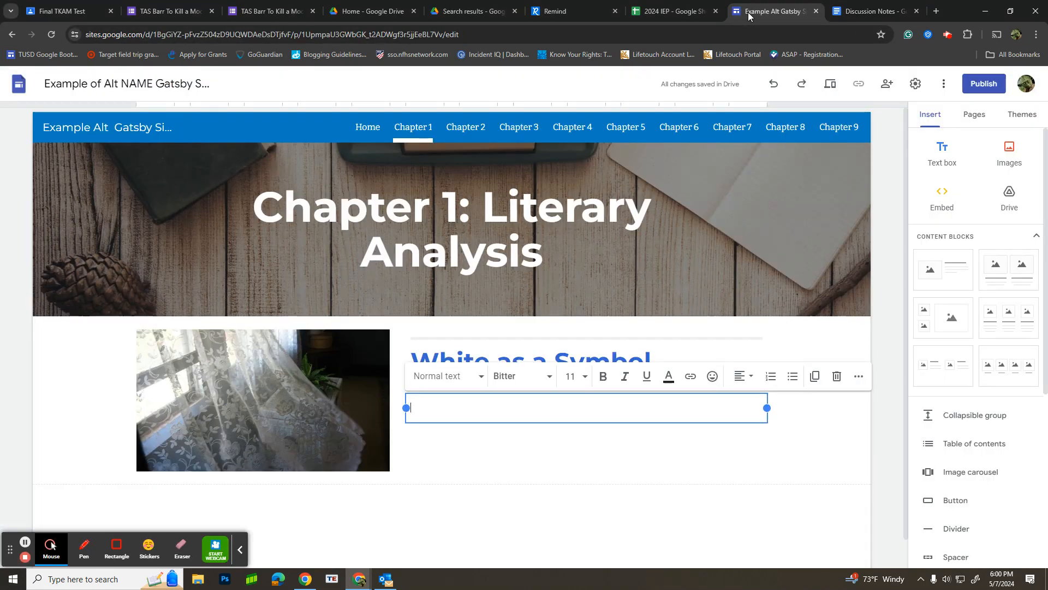
right_click(423, 409)
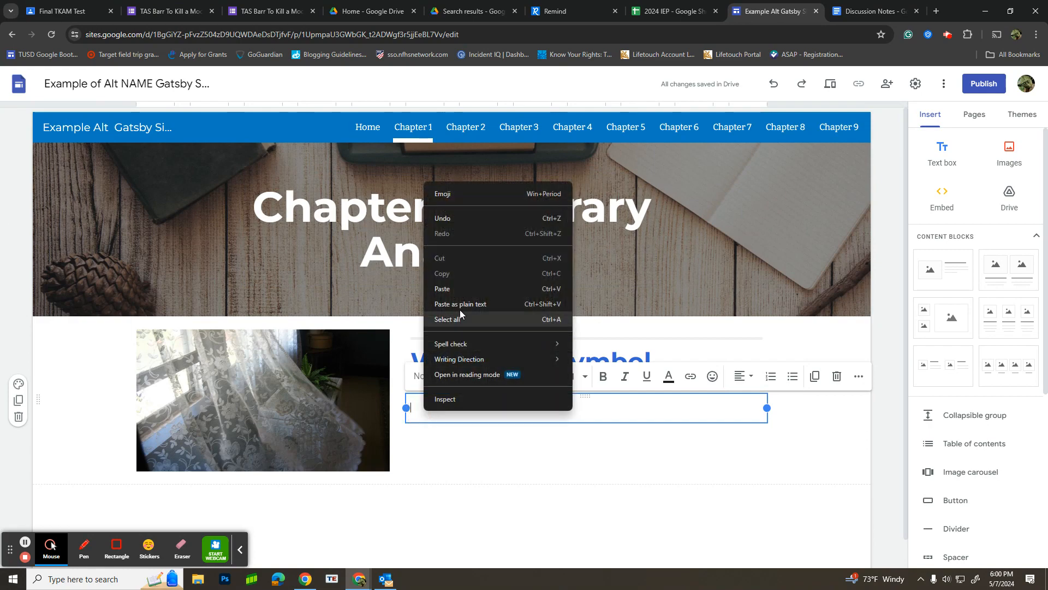
click(452, 288)
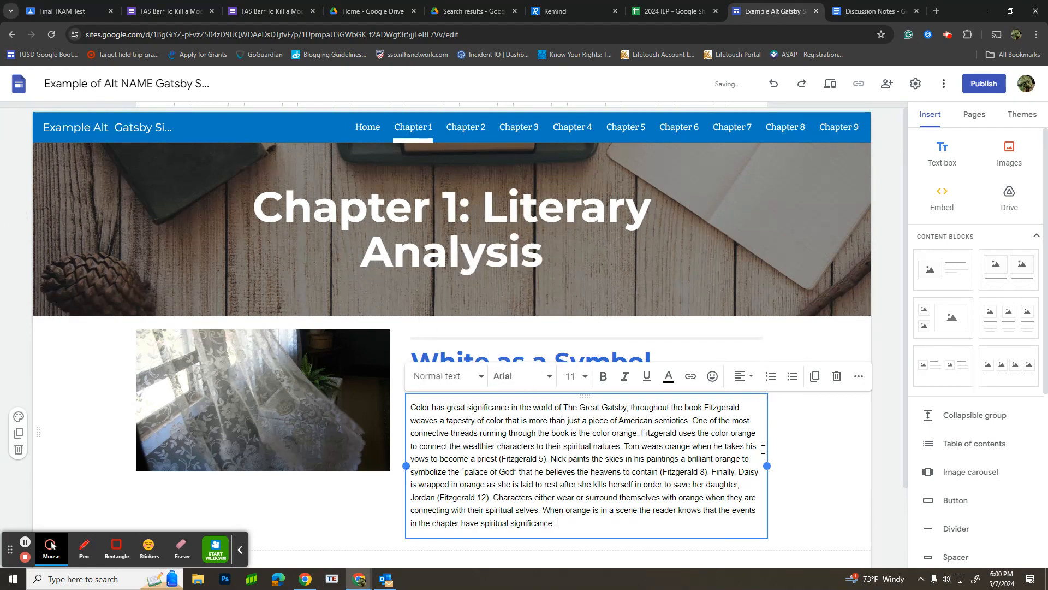
Step: Examine the pasted Chapter 1 literary paragraph, its page citations and the curtain image beside it
drag(767, 465, 830, 459)
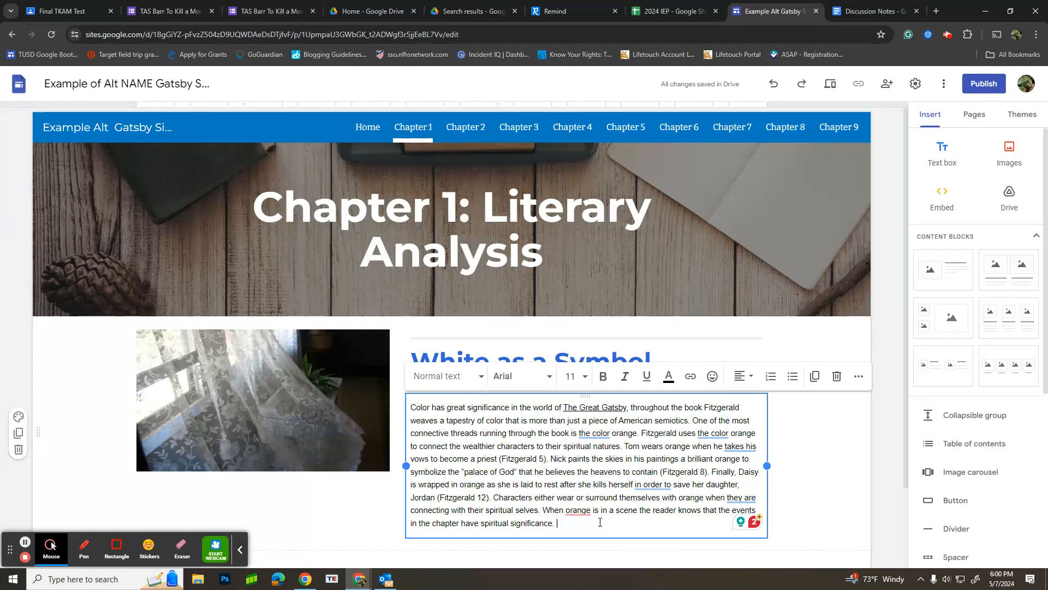
mouse_move(577, 511)
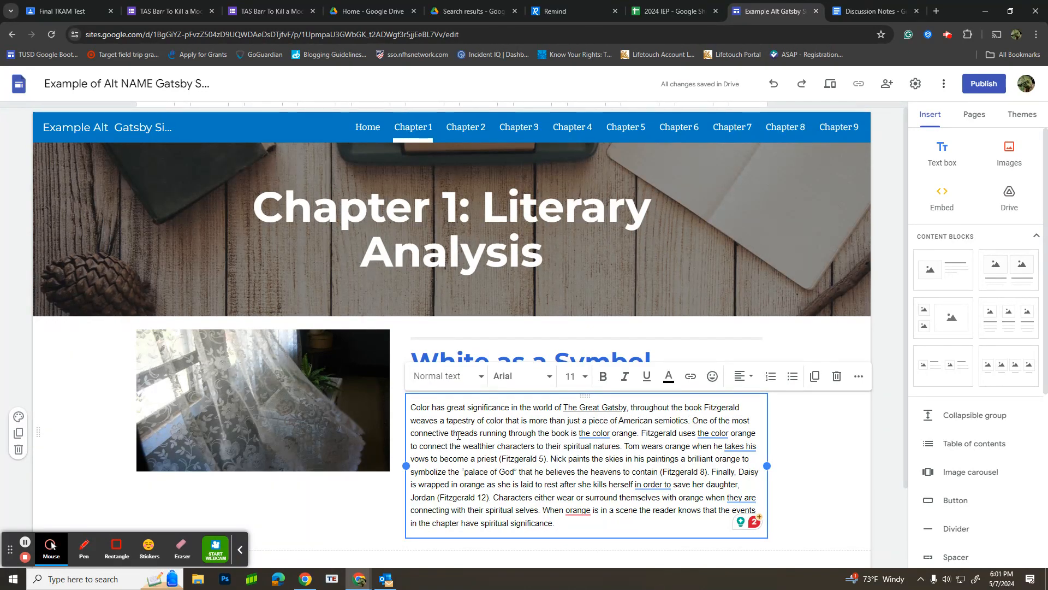
mouse_move(605, 434)
click(823, 474)
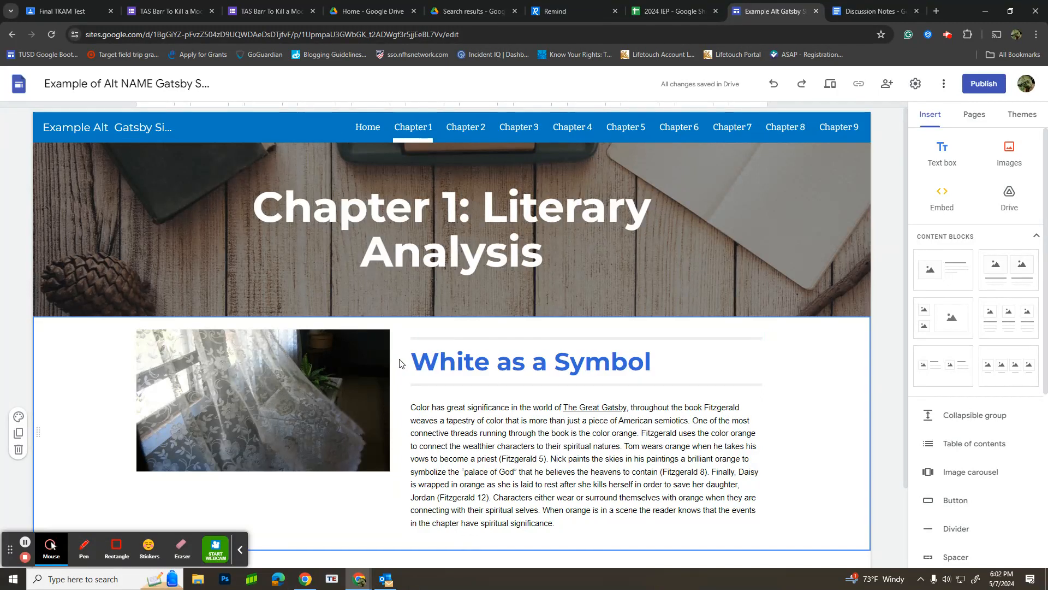
click(519, 460)
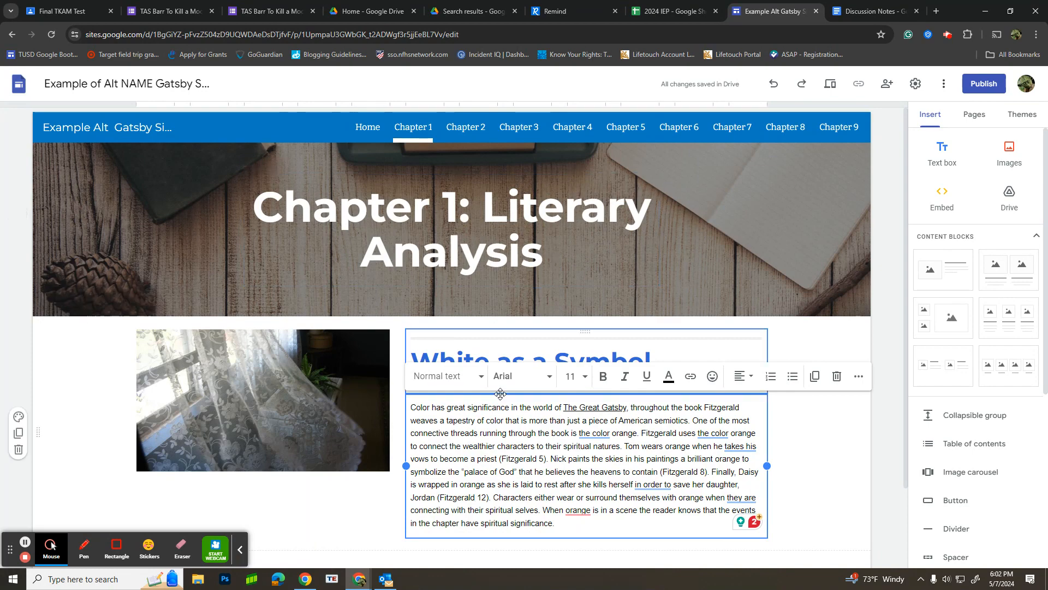
click(304, 431)
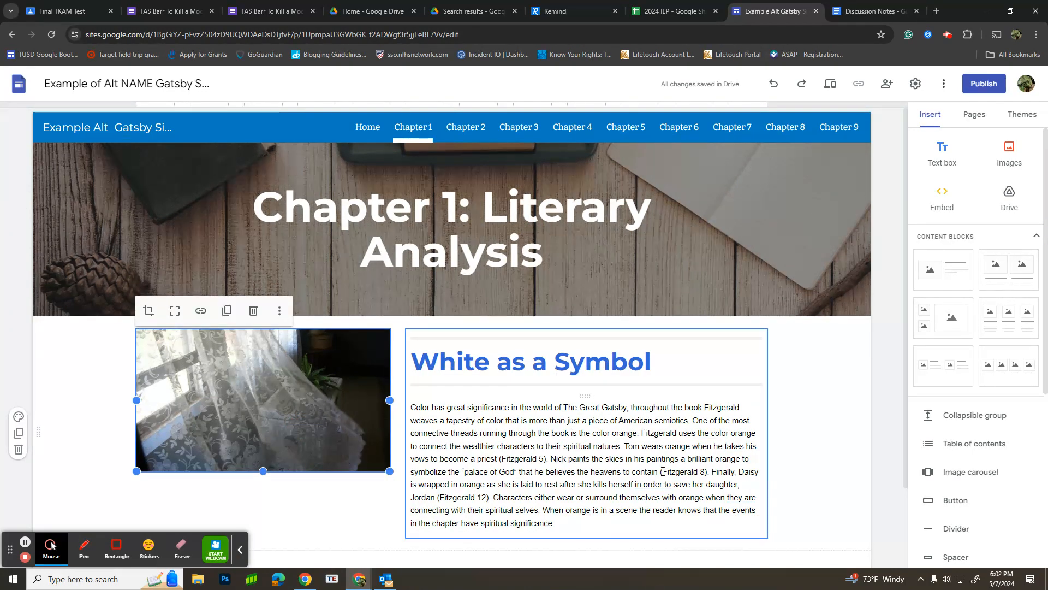
Step: Open the Chapter 3 page and paste the sample 1920's New York paragraph with source links into the body text under "Mobsters"
click(479, 135)
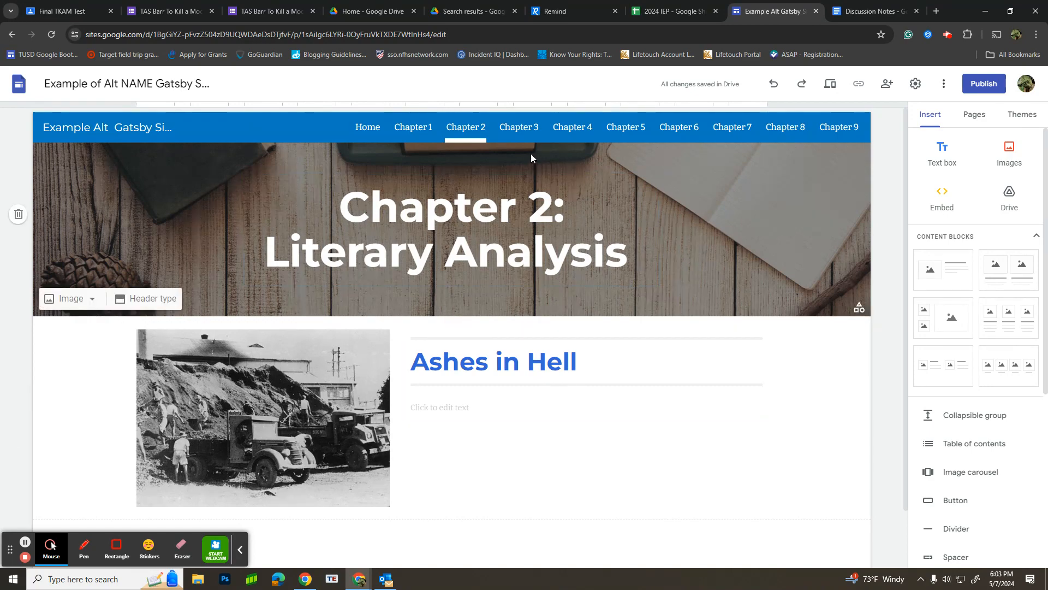
click(518, 129)
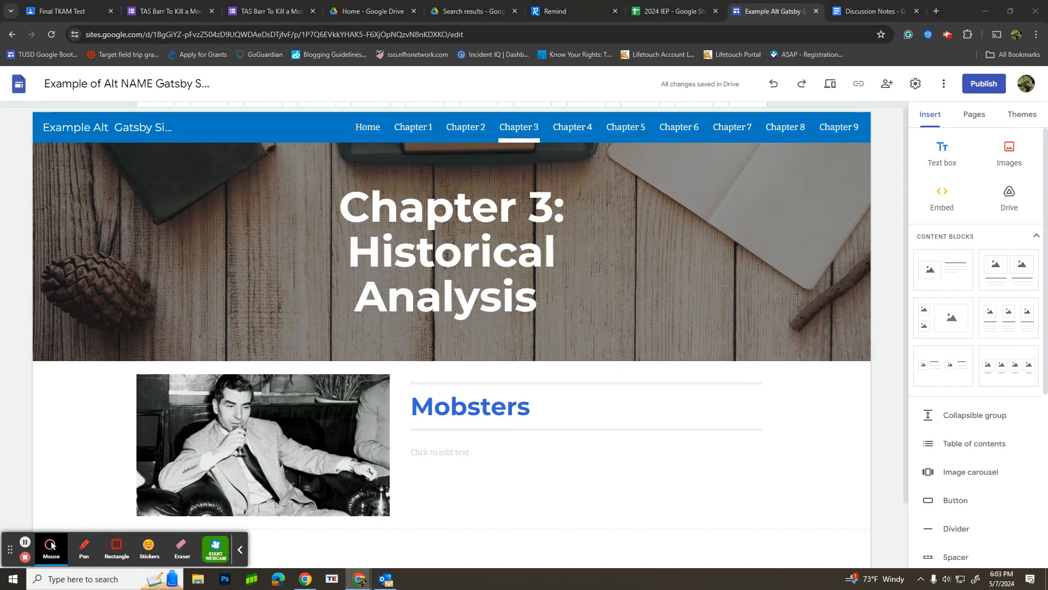
mouse_move(672, 340)
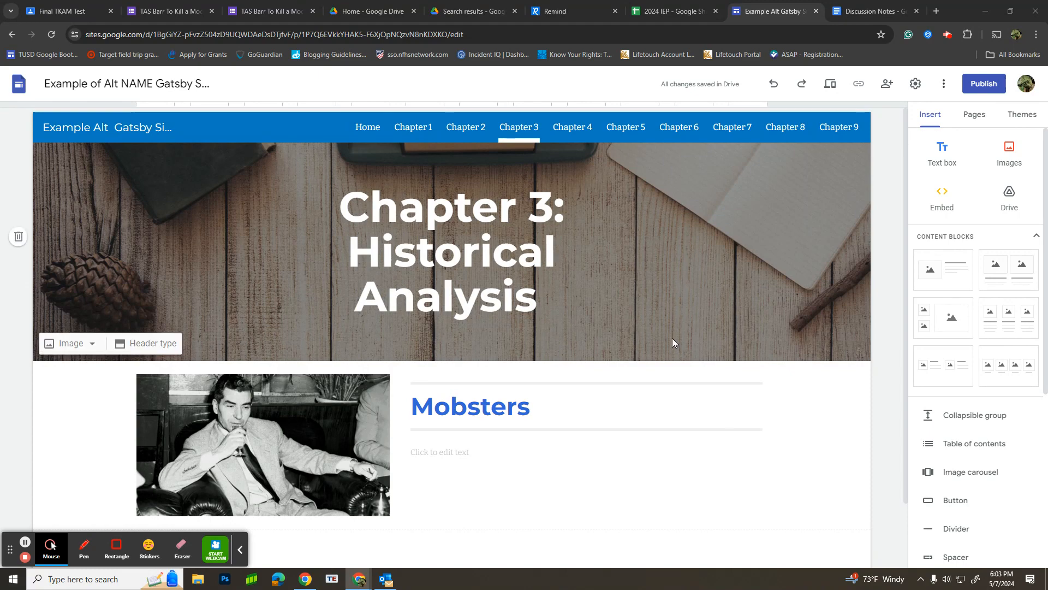
click(456, 452)
right_click(425, 462)
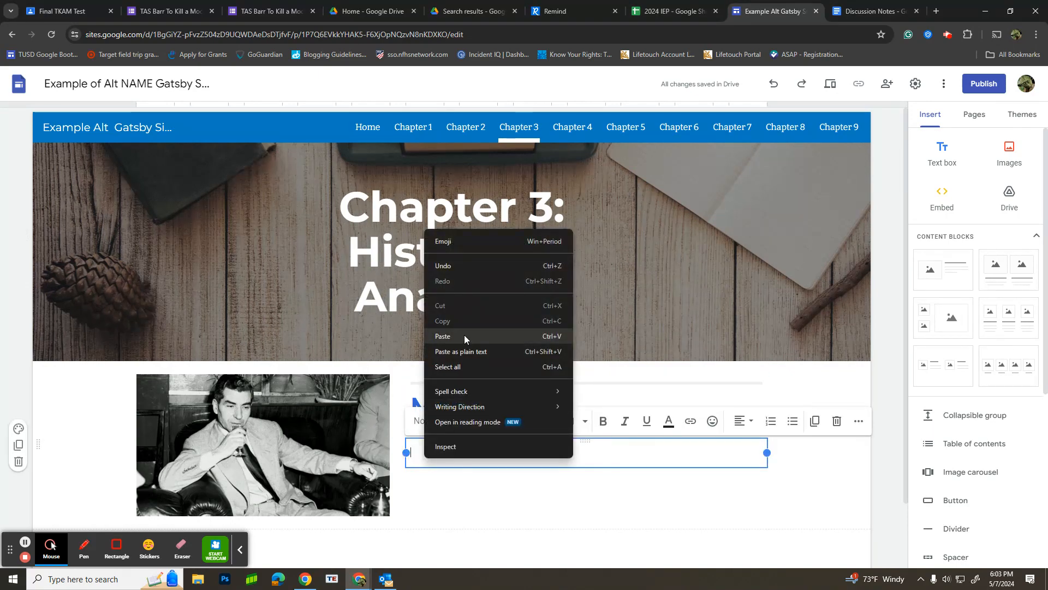
click(464, 335)
scroll(817, 493, down, 2)
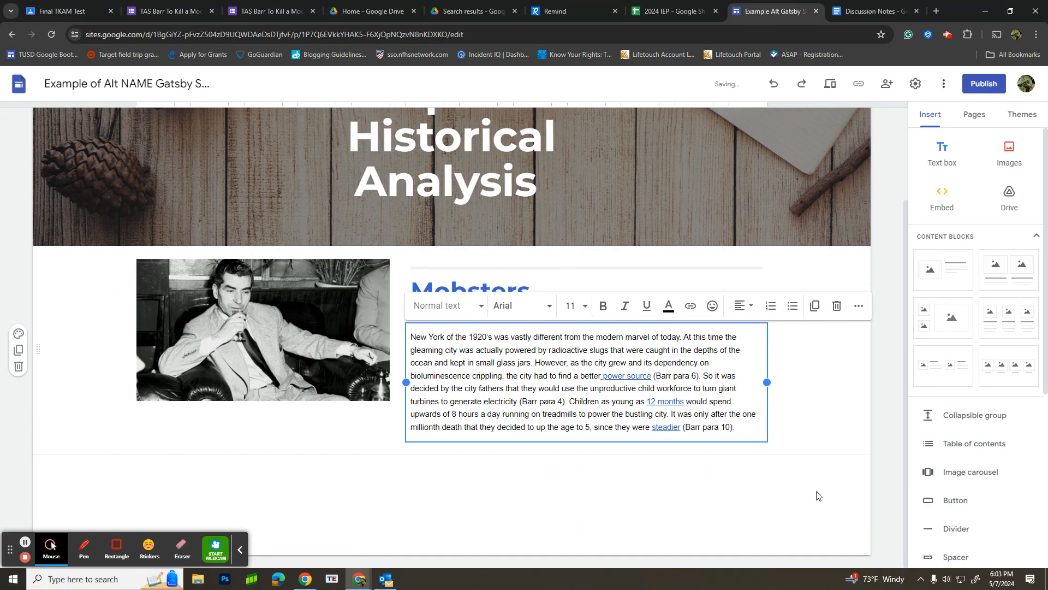
click(737, 479)
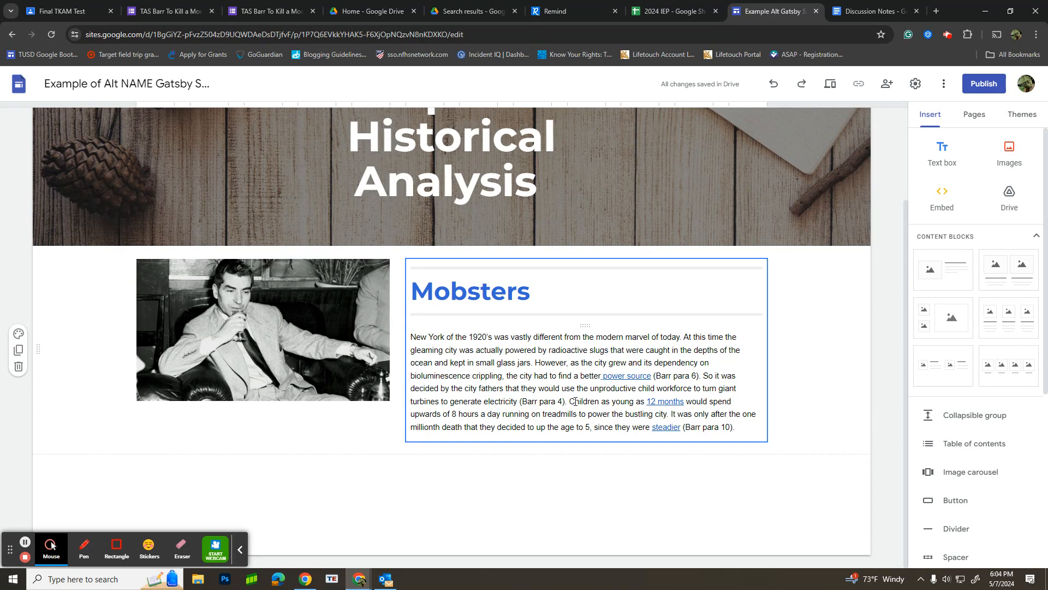
Step: Inspect the "power source" link and the paragraph-number citation that follows it in the Mobsters text
click(635, 377)
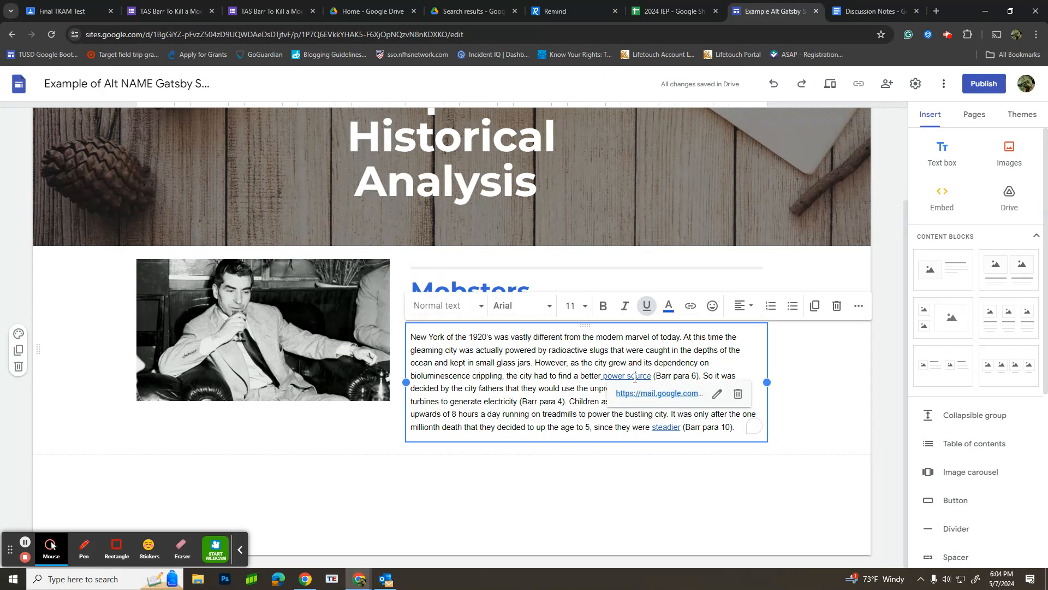
click(661, 427)
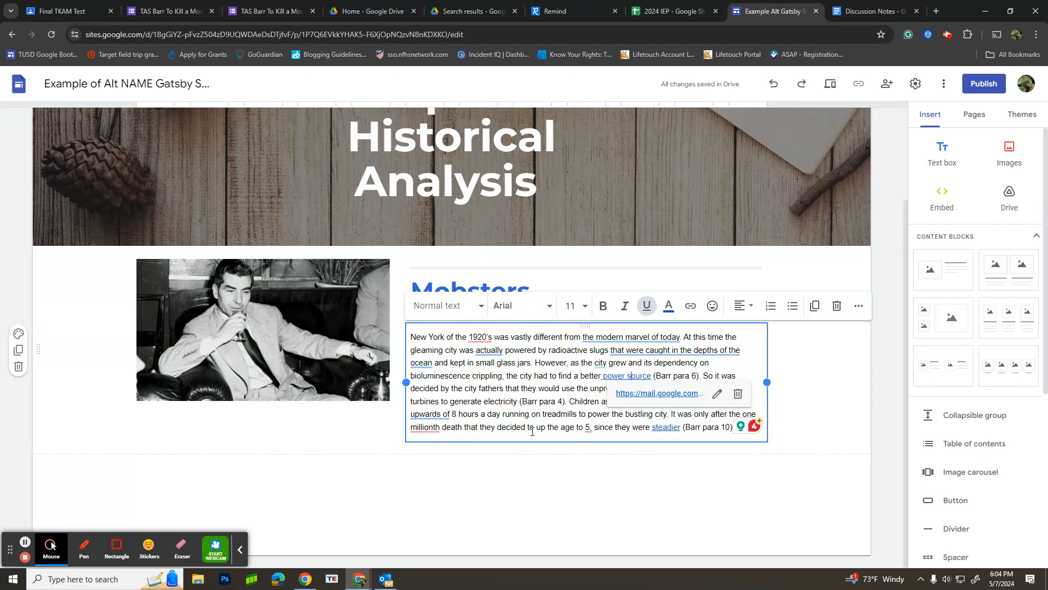
click(683, 377)
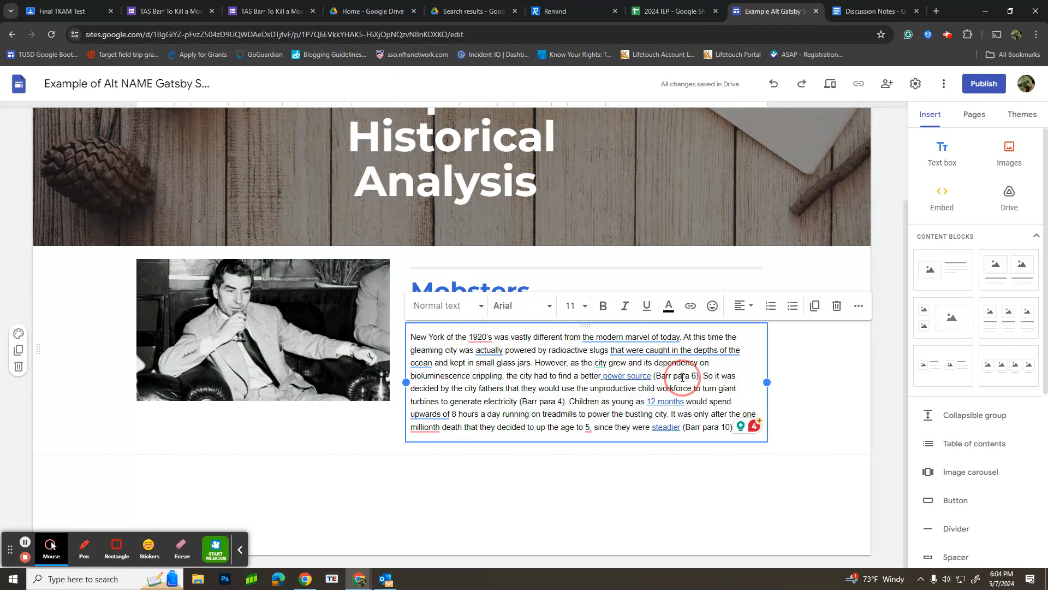
drag(670, 375, 657, 376)
click(682, 375)
click(692, 375)
click(796, 413)
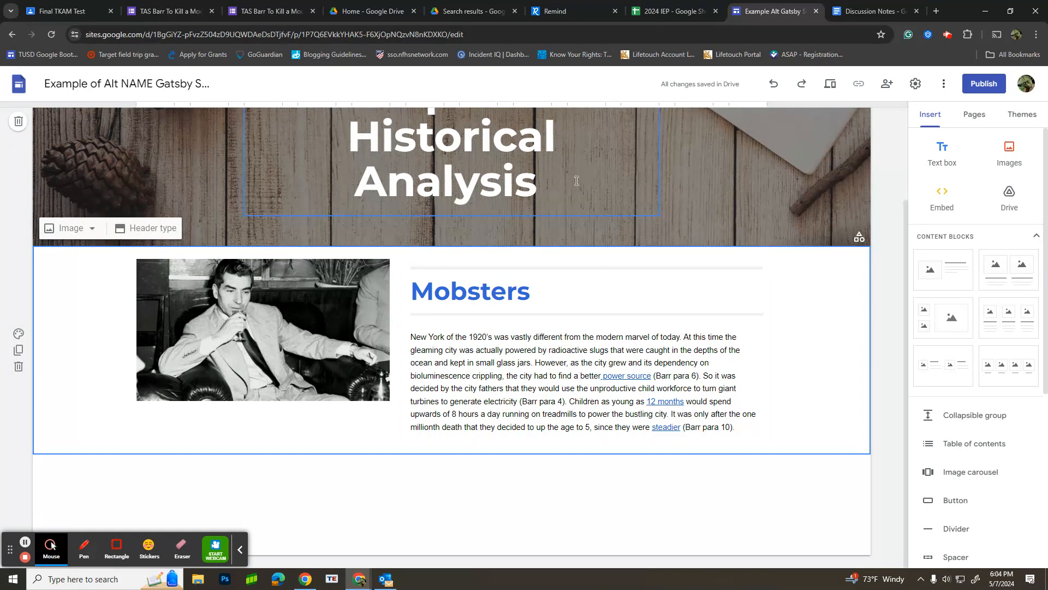
Step: Switch to Google Classroom in a new browser tab and open the classwork list of the English 10 Per.1 class
click(937, 11)
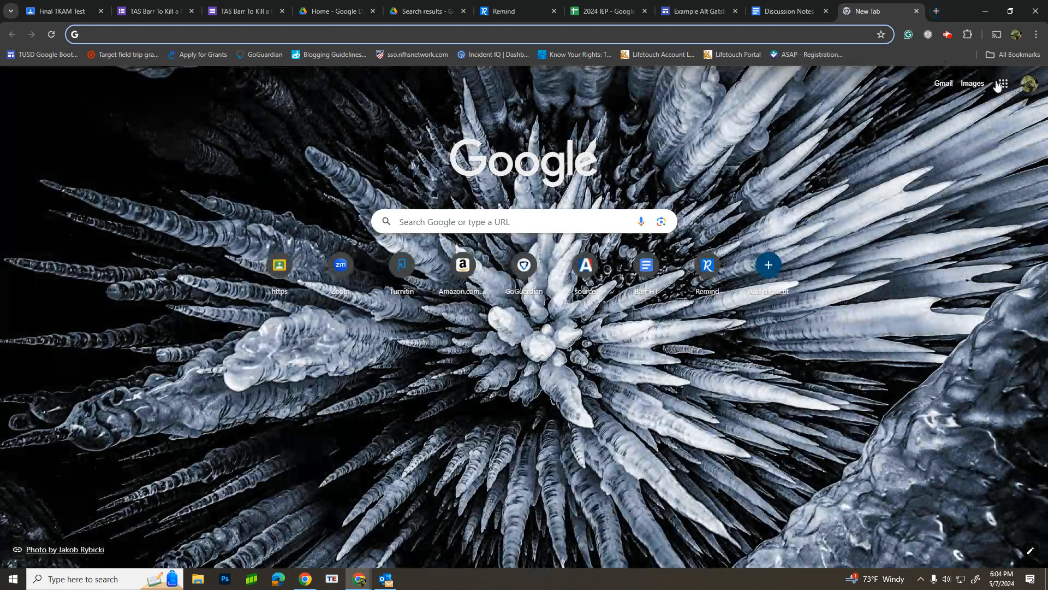
click(1001, 83)
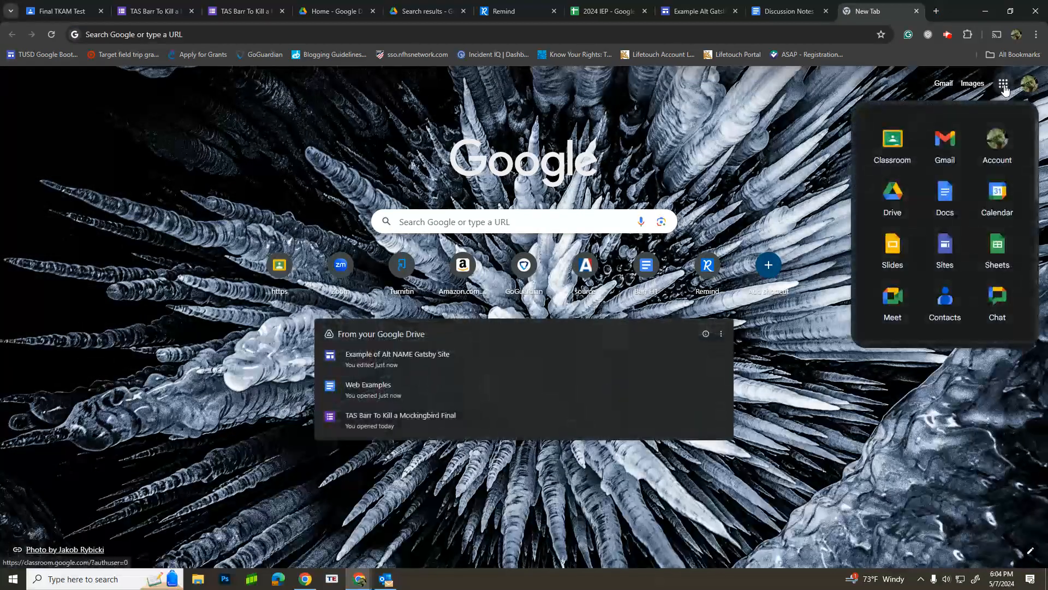
click(895, 140)
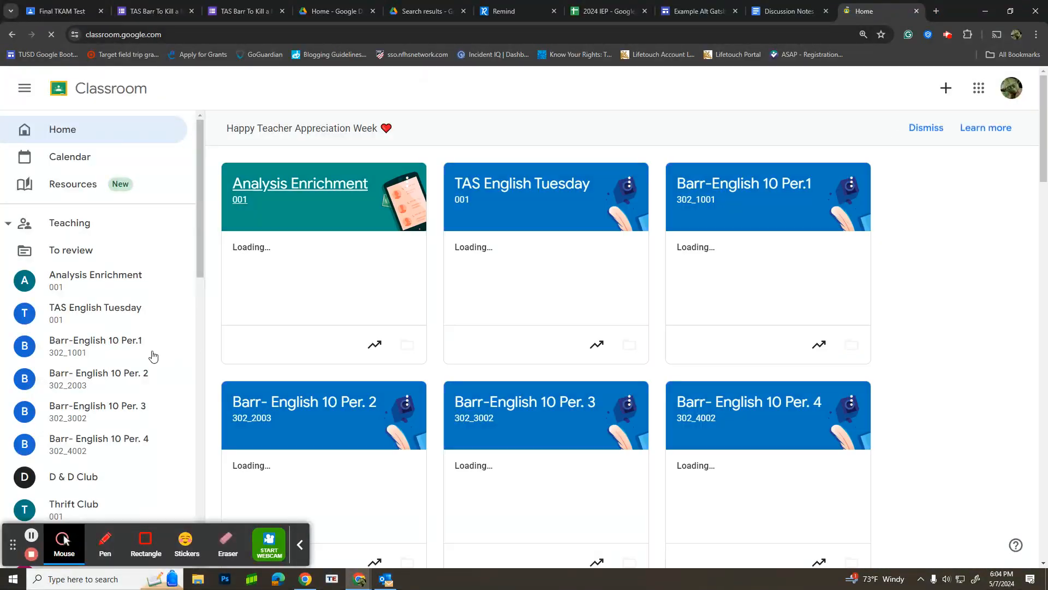
click(117, 347)
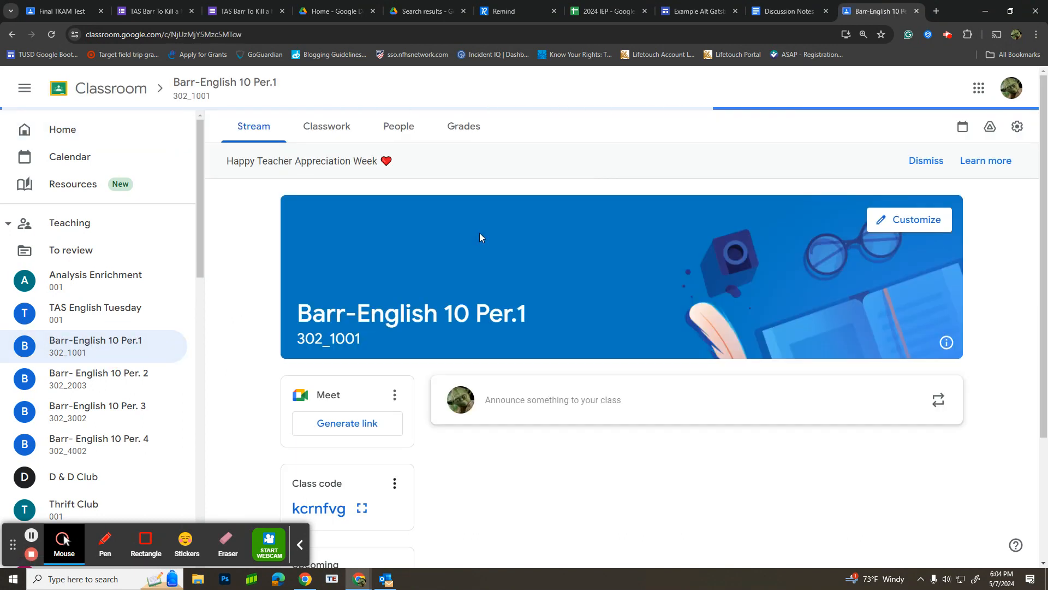
click(347, 128)
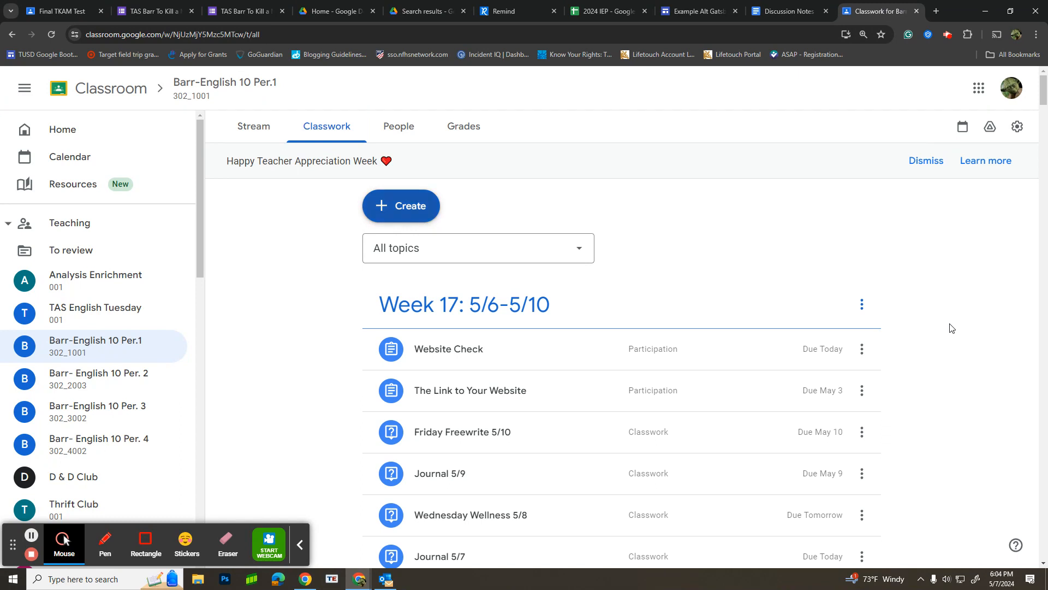
Step: Search the classwork page for "1920" and expand the "1920's Slide Show" assignment
key(ctrl+f)
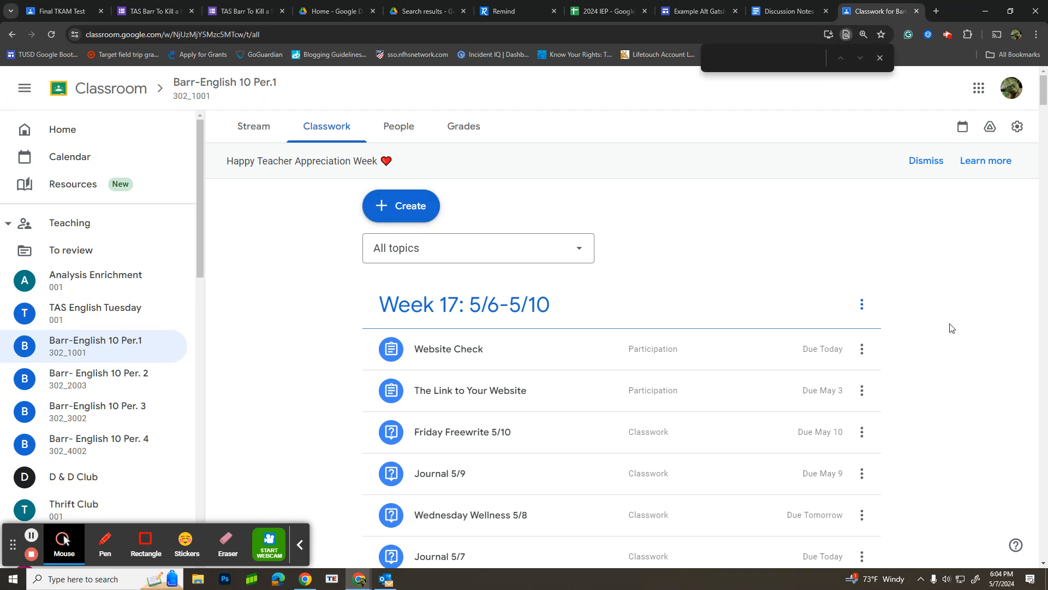
text(1920)
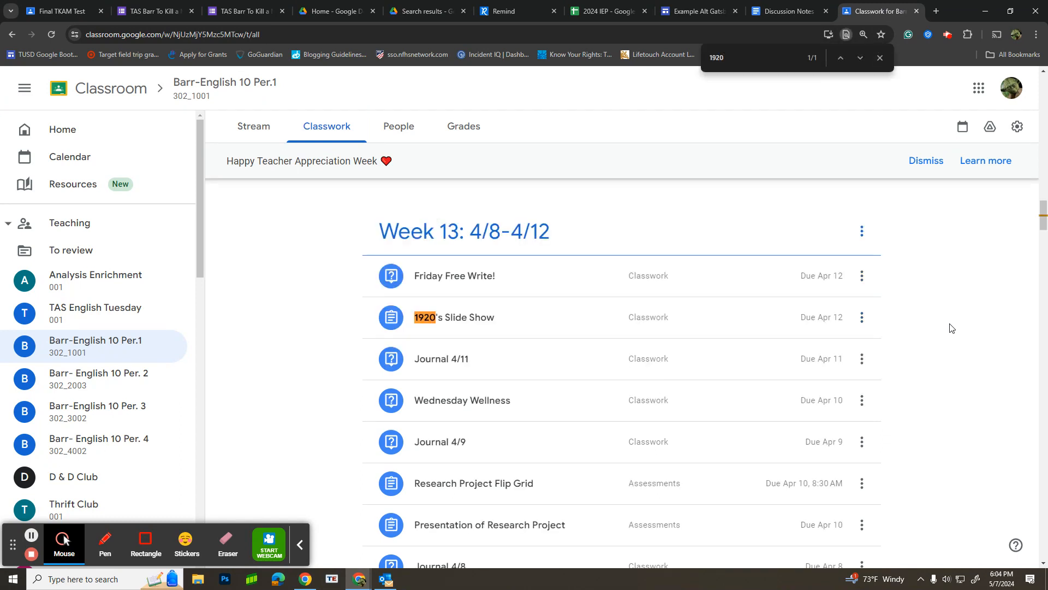
click(525, 323)
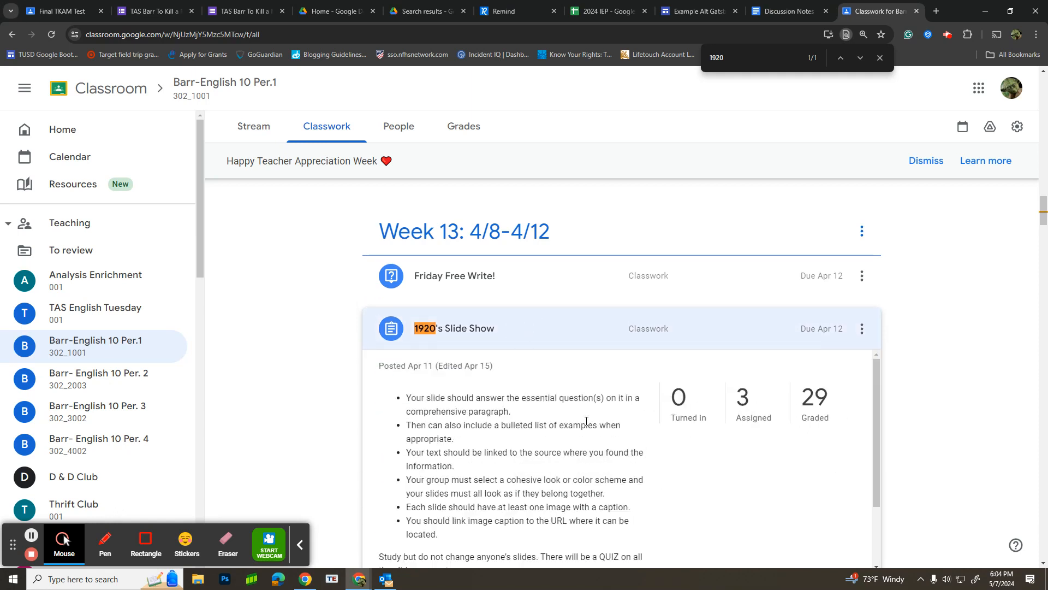
Step: Open the attached Per 1 Great Gatsby Whole Class Presentation and go to the slide on what organized crime is
scroll(586, 420, down, 3)
click(516, 519)
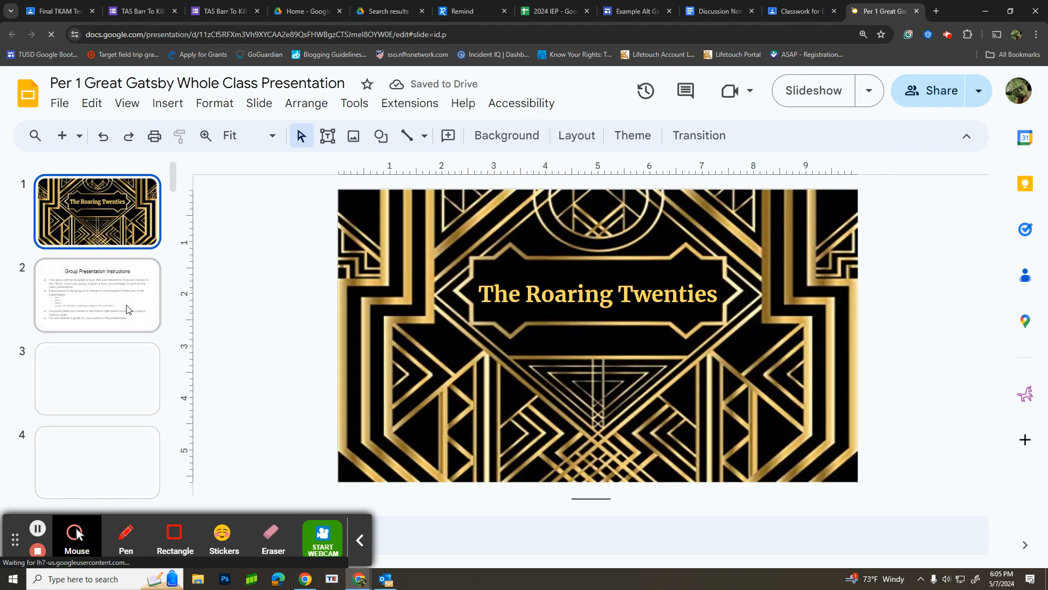
scroll(123, 322, down, 10)
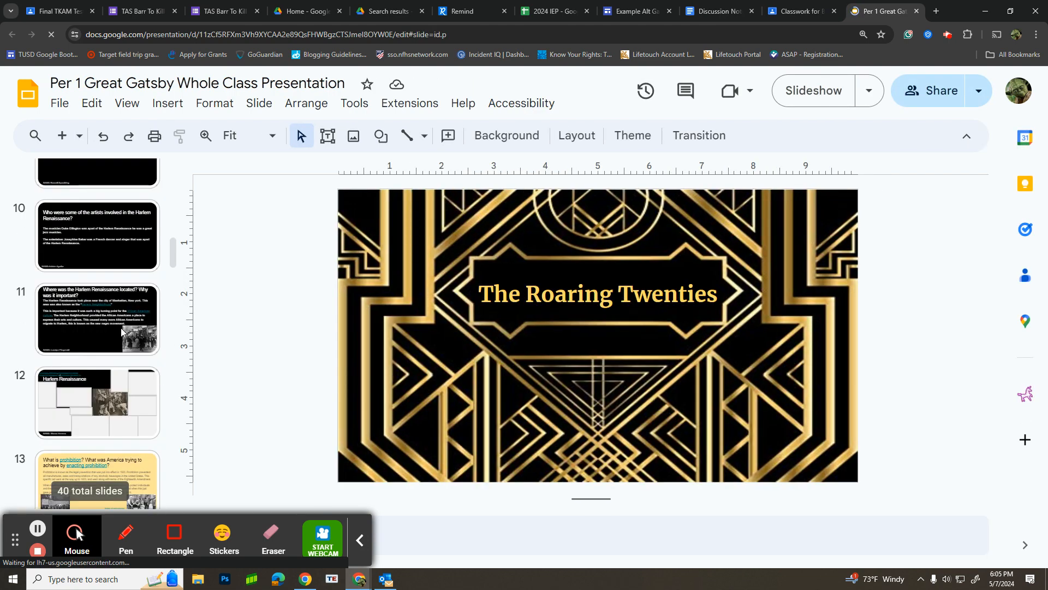
scroll(120, 328, down, 7)
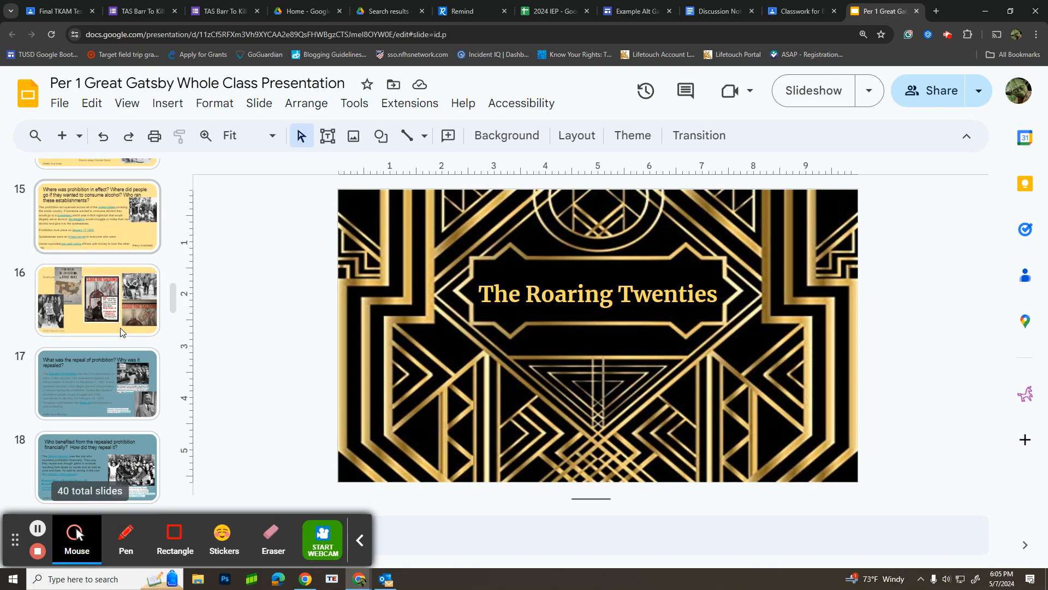
scroll(119, 327, down, 6)
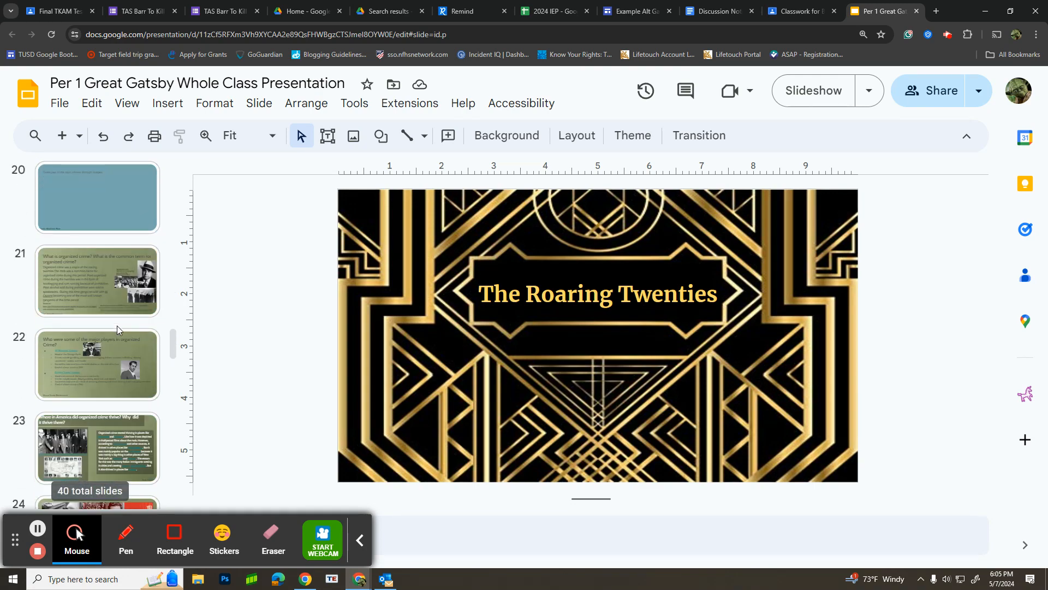
click(84, 285)
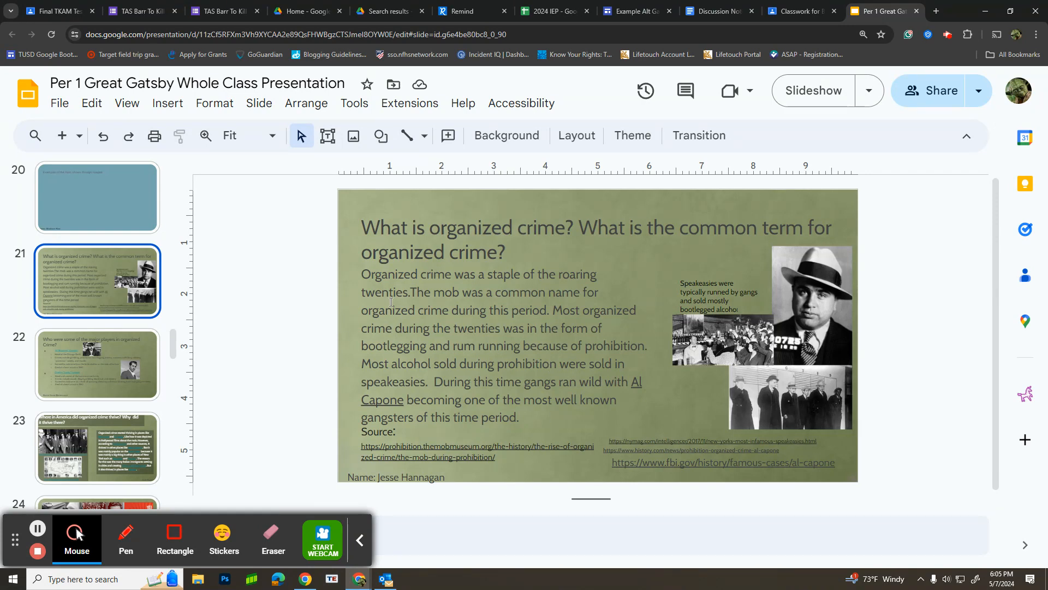
Step: Examine the organized crime slide's paragraph and the prohibition.themobmuseum.org source link beneath it
drag(365, 274, 650, 441)
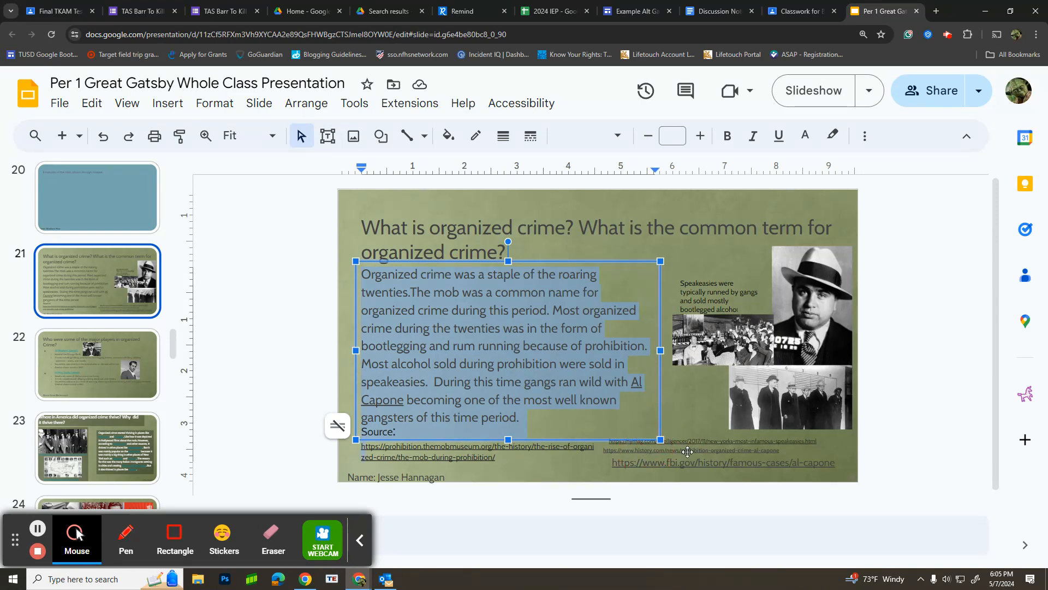
click(651, 442)
click(490, 460)
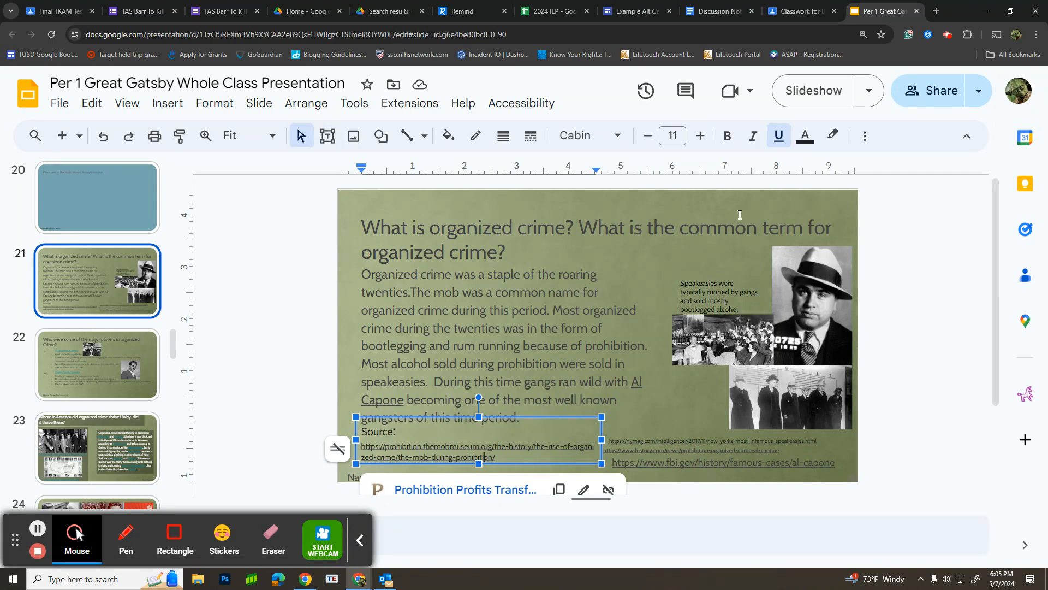
Step: Switch back to the example Gatsby site in Google Sites and review the pages for Chapters 1 through 5 in order
click(625, 13)
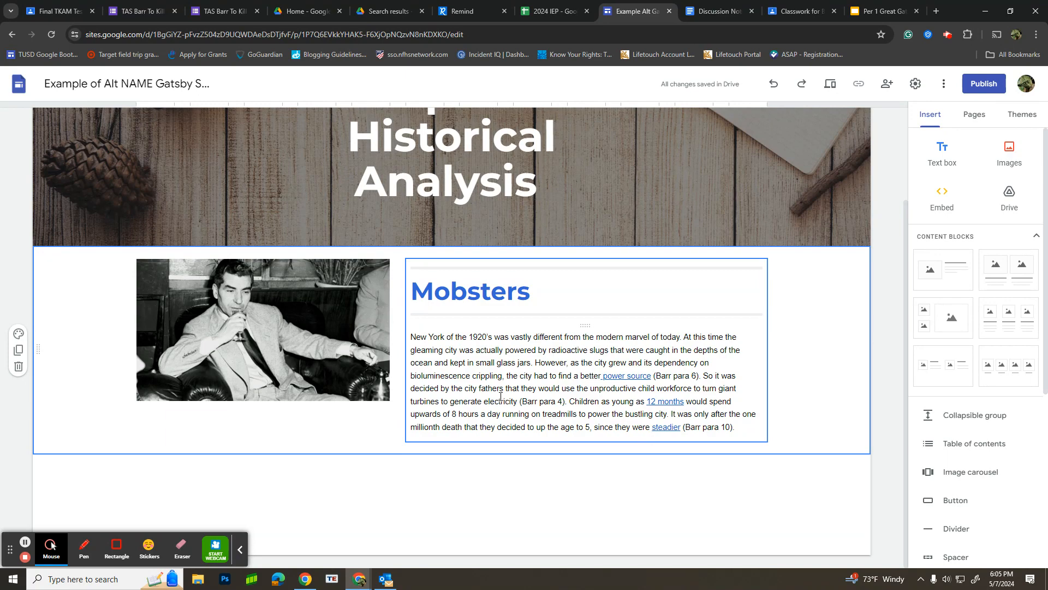
scroll(500, 397, up, 2)
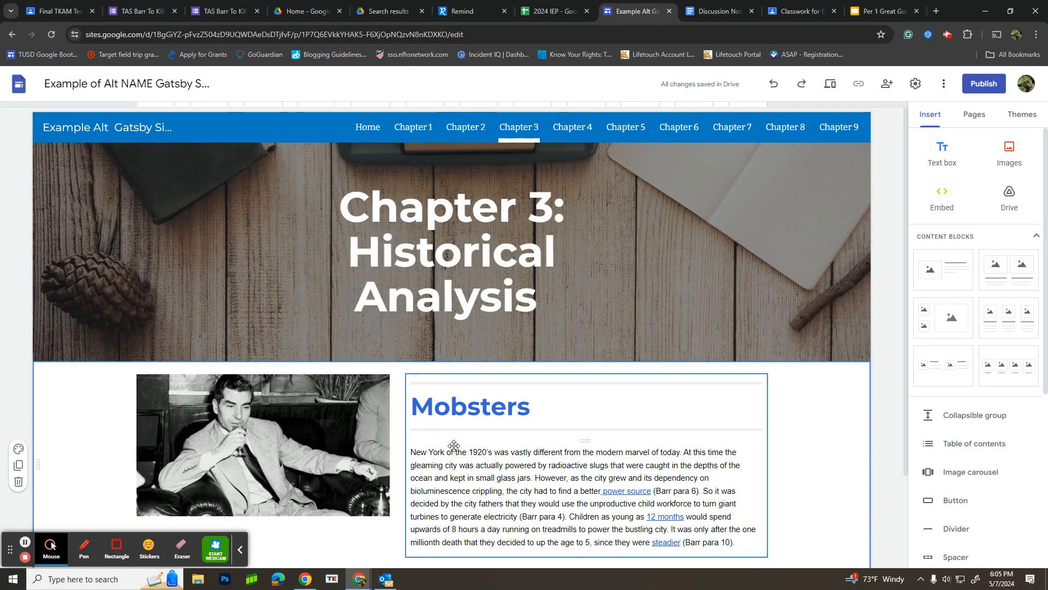
click(413, 130)
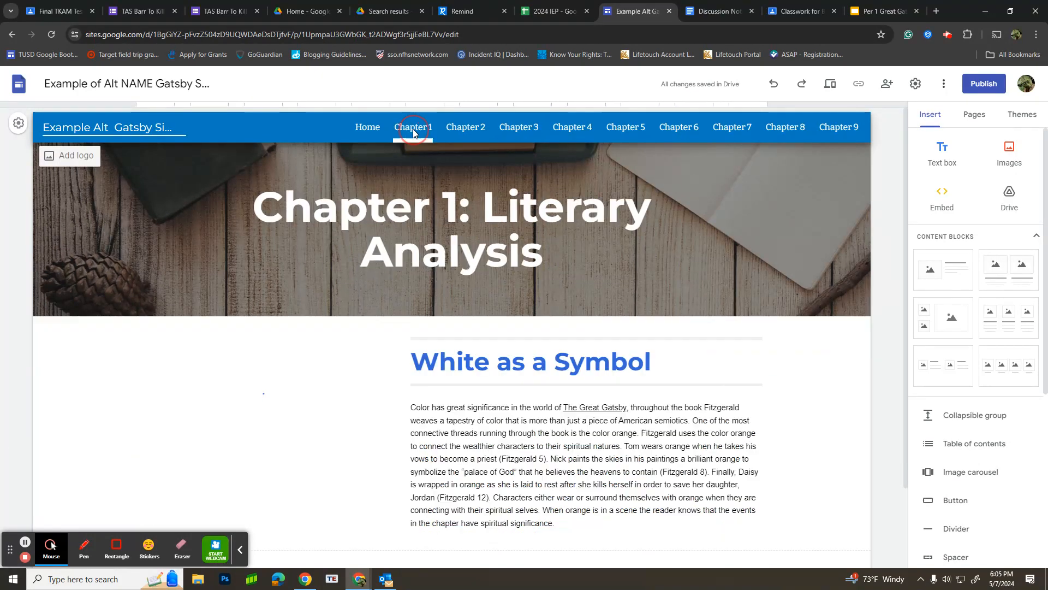
click(474, 131)
click(520, 131)
click(573, 129)
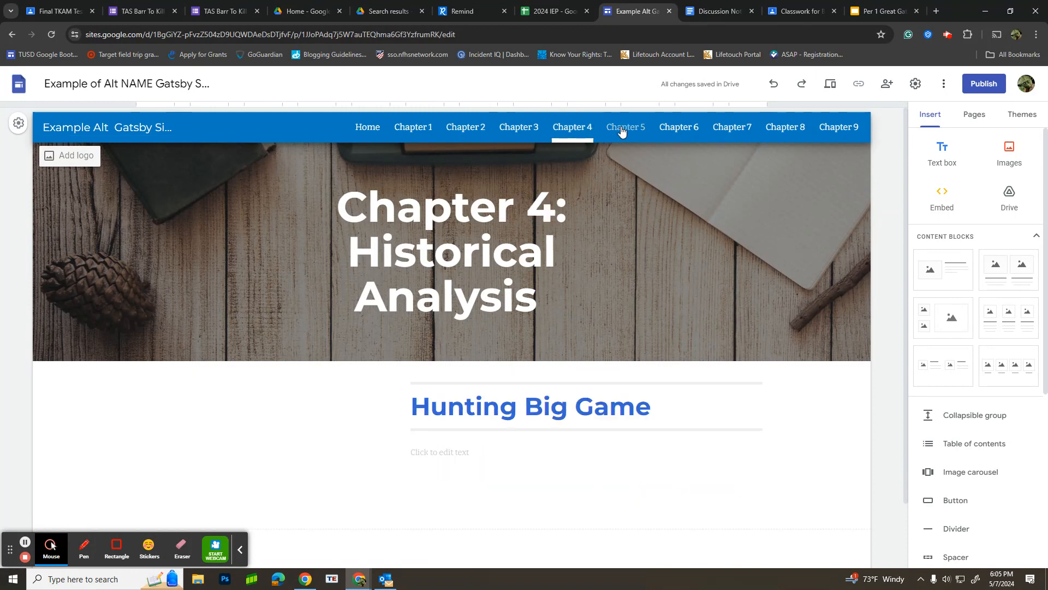
click(621, 131)
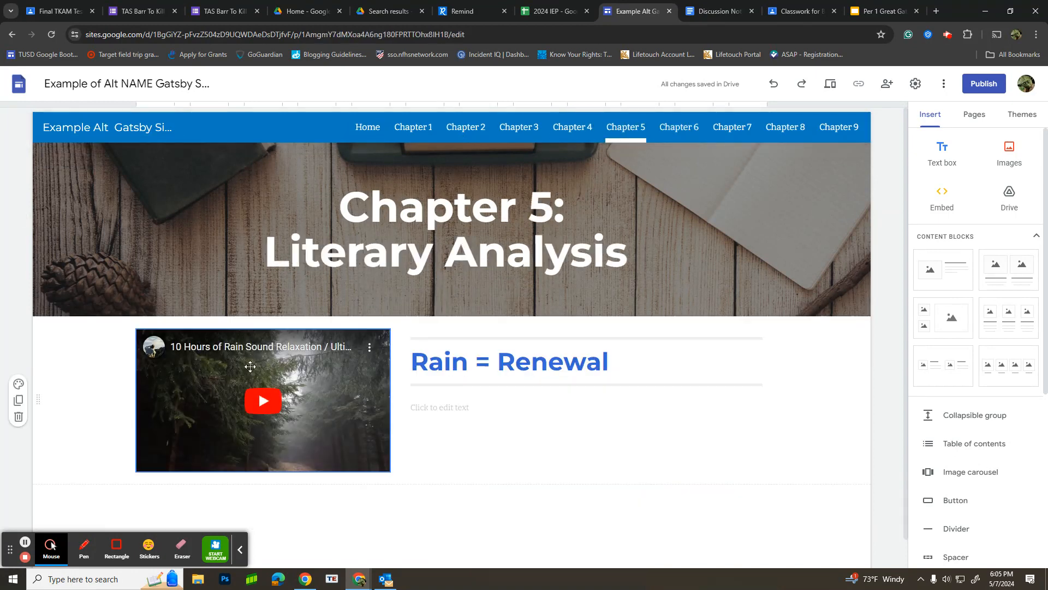